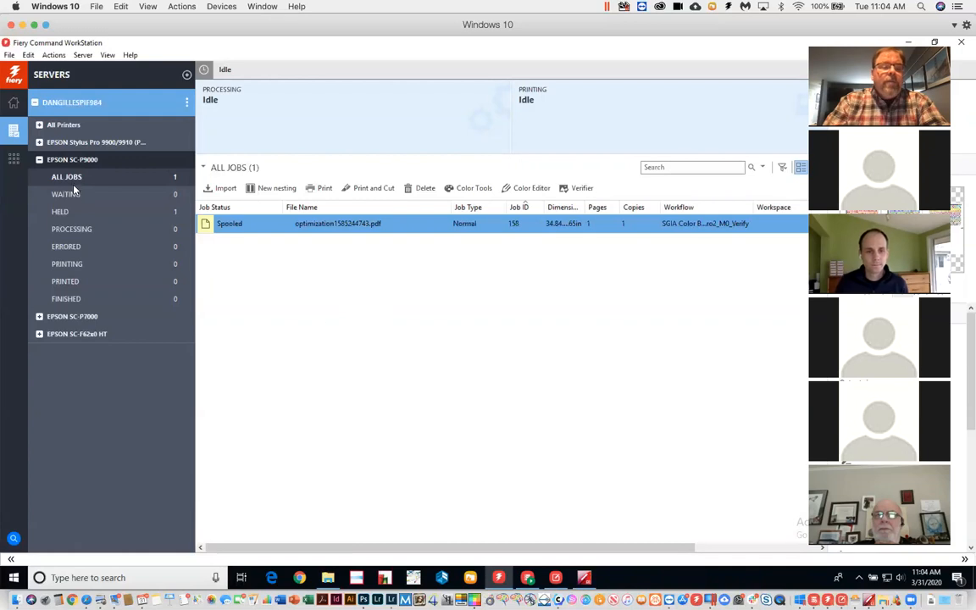
Step: Open the 2018_SGIA_Digital_Color_Professional_Control_Print_PDFX4_v4.pdf job from the EPSON SC-P7000 queue for editing and review its color settings
click(76, 316)
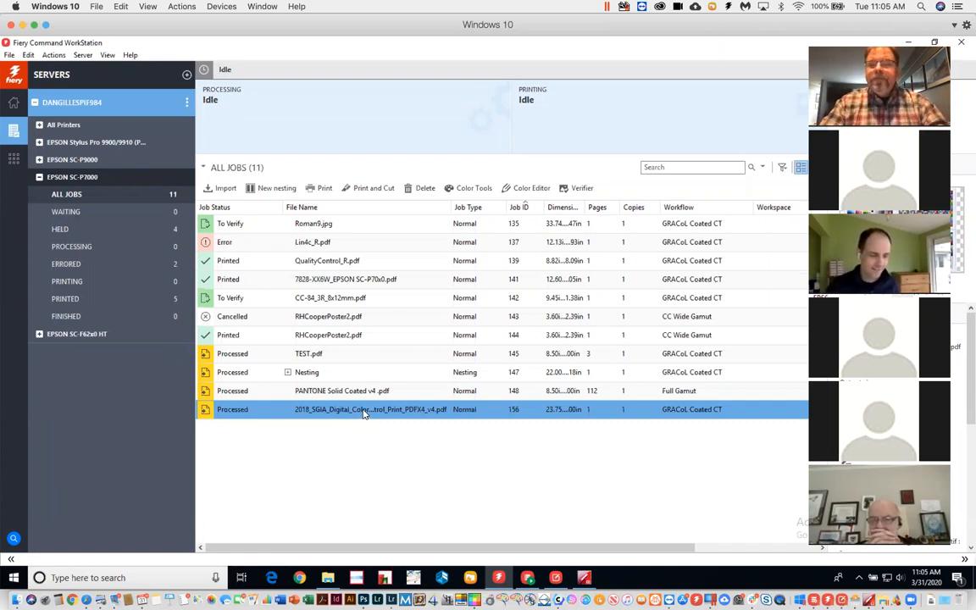
double_click(364, 413)
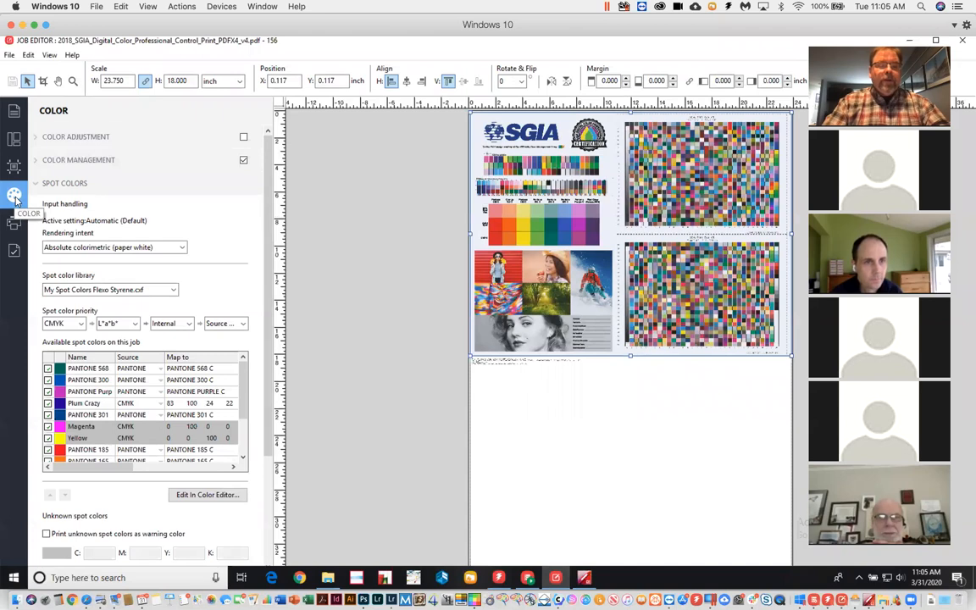
click(37, 137)
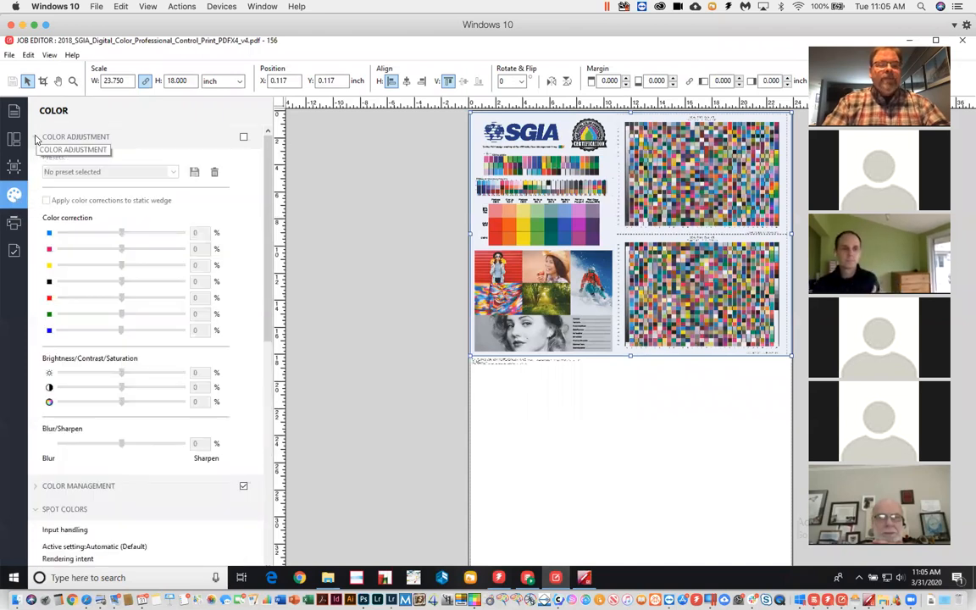
click(38, 138)
click(37, 162)
click(37, 163)
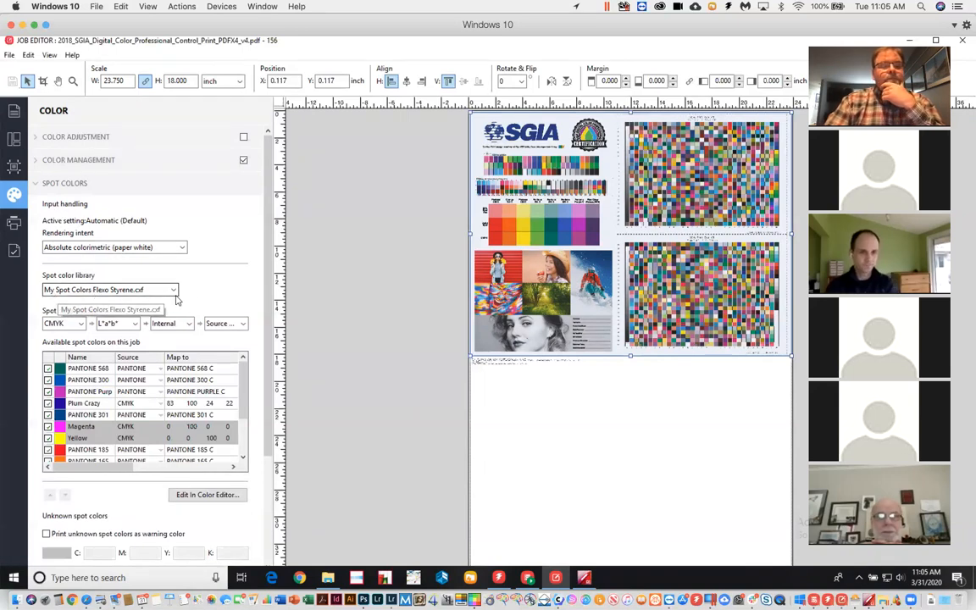
Step: Review the spot color libraries available for the job and set the spot color library to None
click(174, 290)
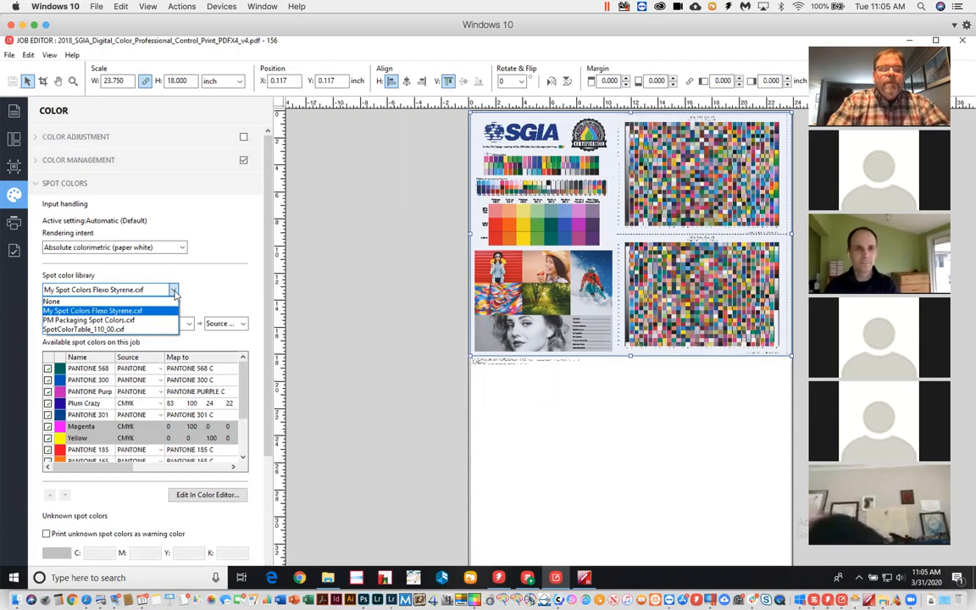
click(204, 292)
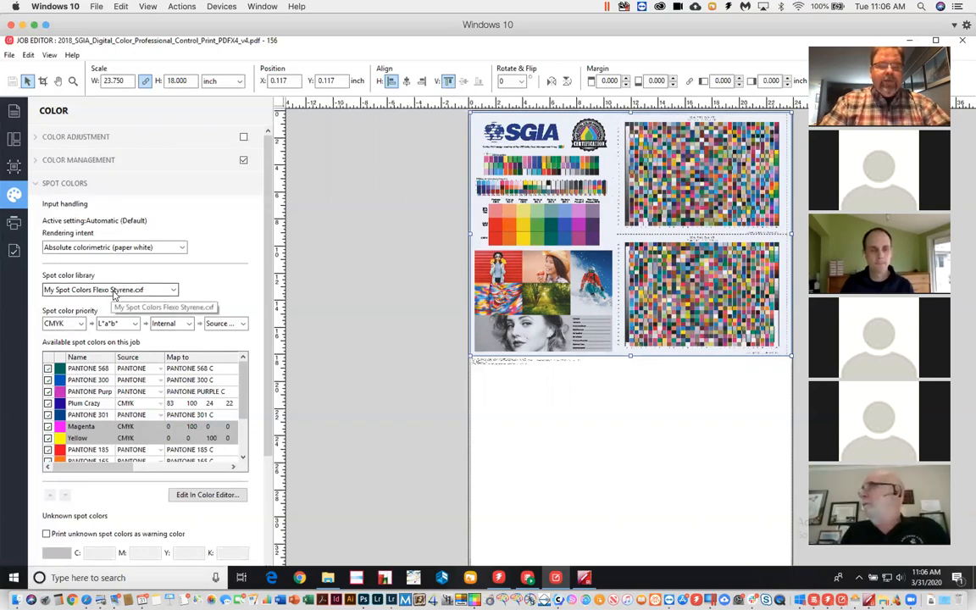
click(171, 290)
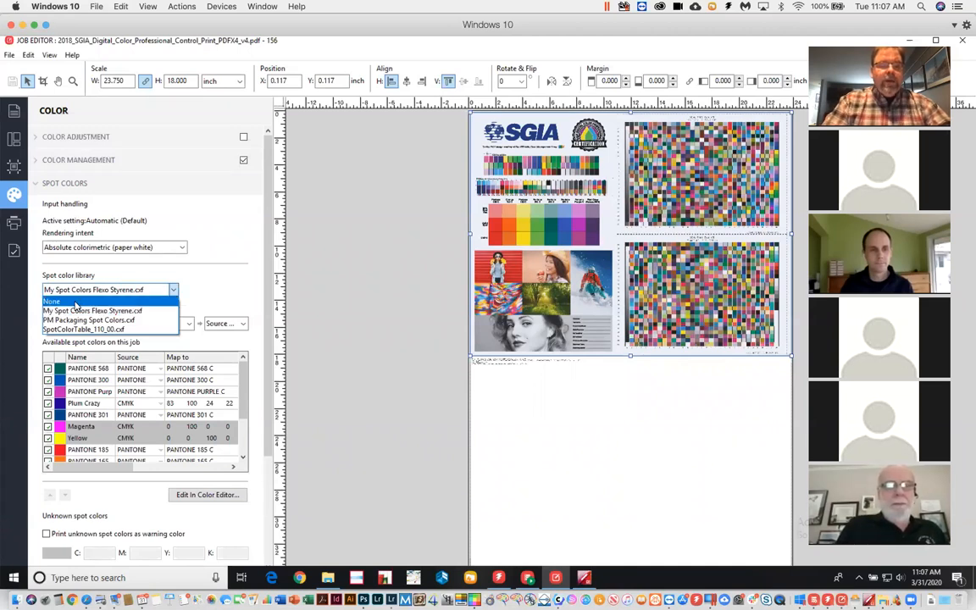
click(76, 303)
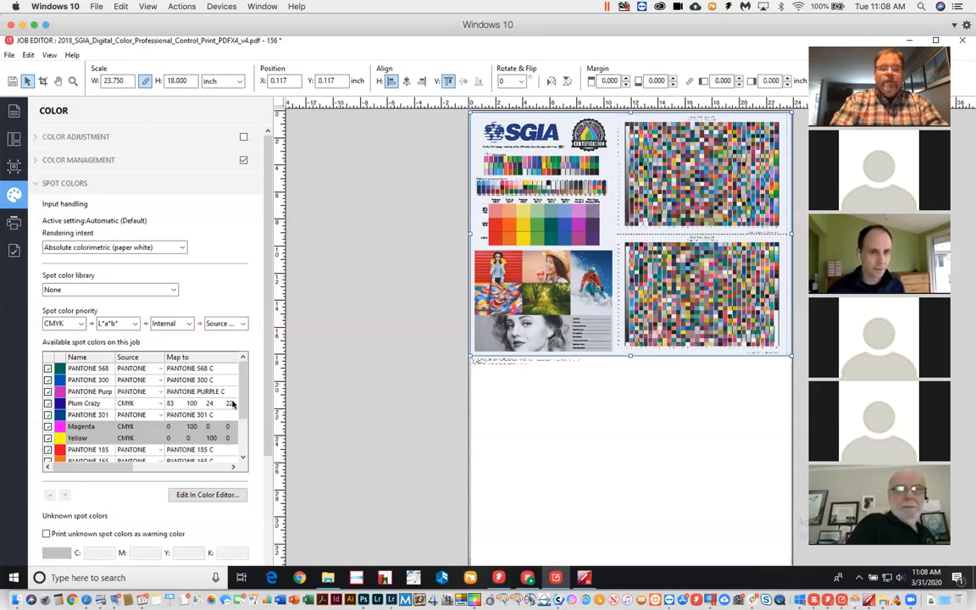
Step: Set the fourth spot color priority to None and save the job
click(243, 324)
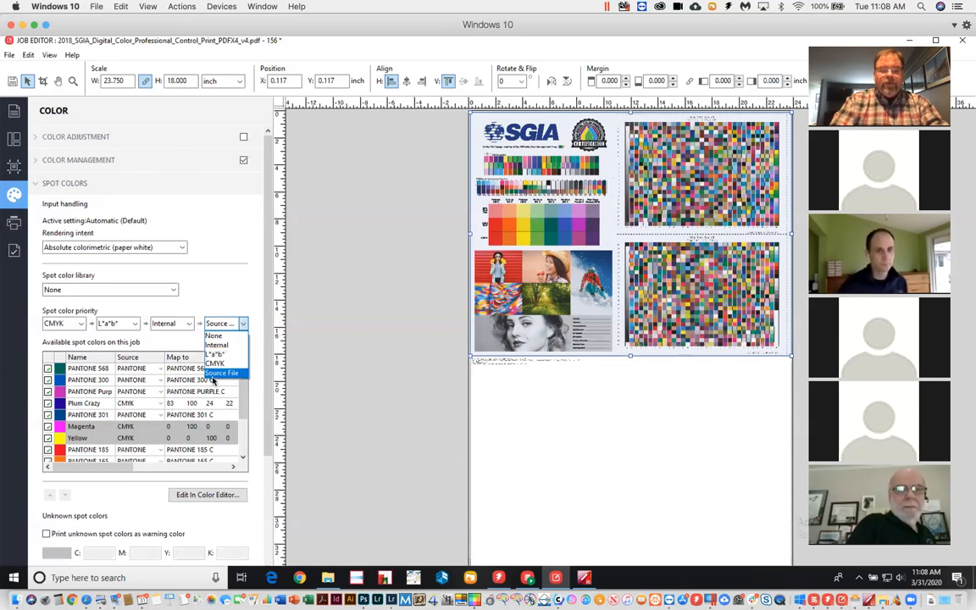
click(216, 336)
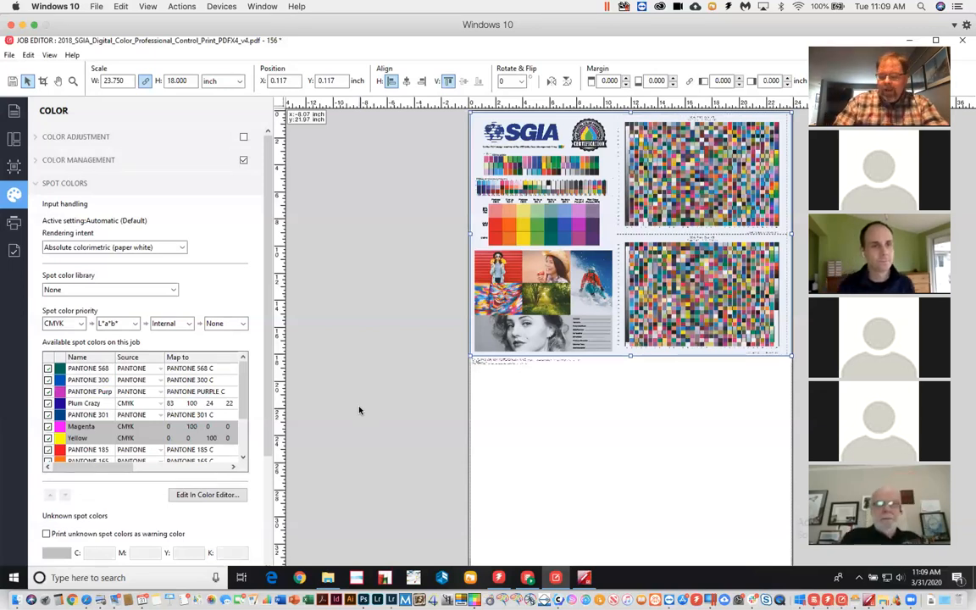
click(8, 55)
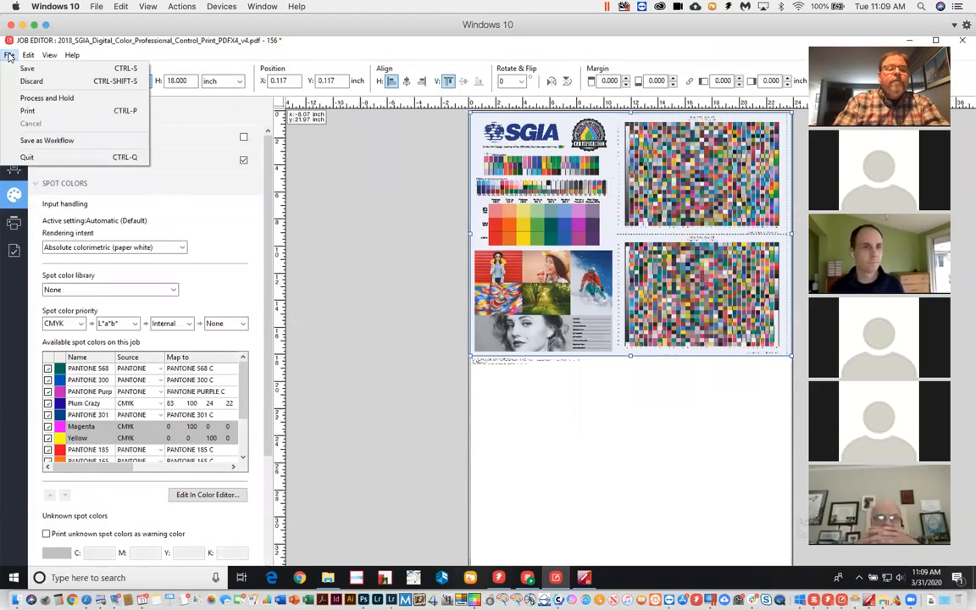
click(32, 72)
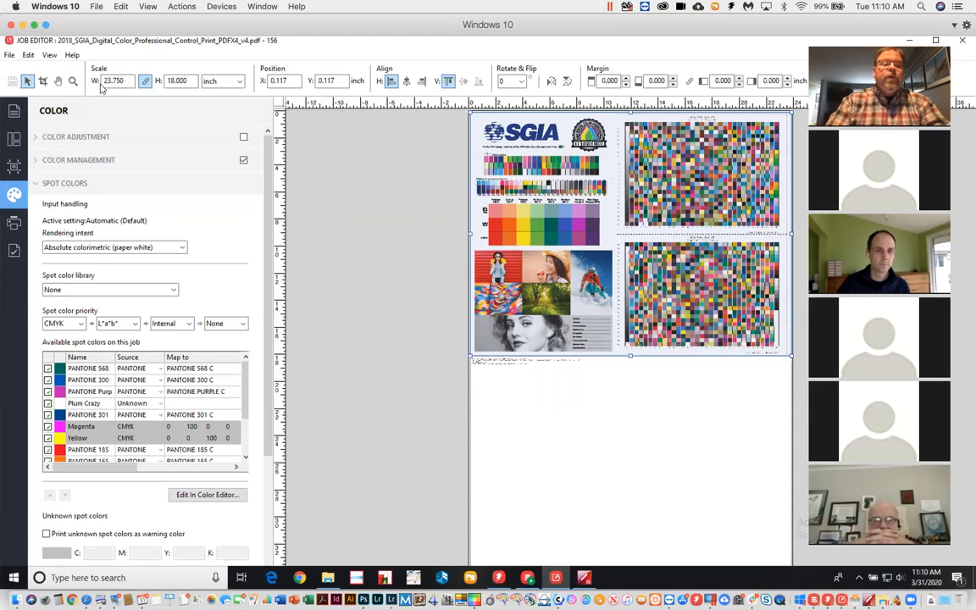
Step: Check the Plum Crazy patch label in the preview and set the Plum Crazy spot color's source to PANTONE
click(73, 80)
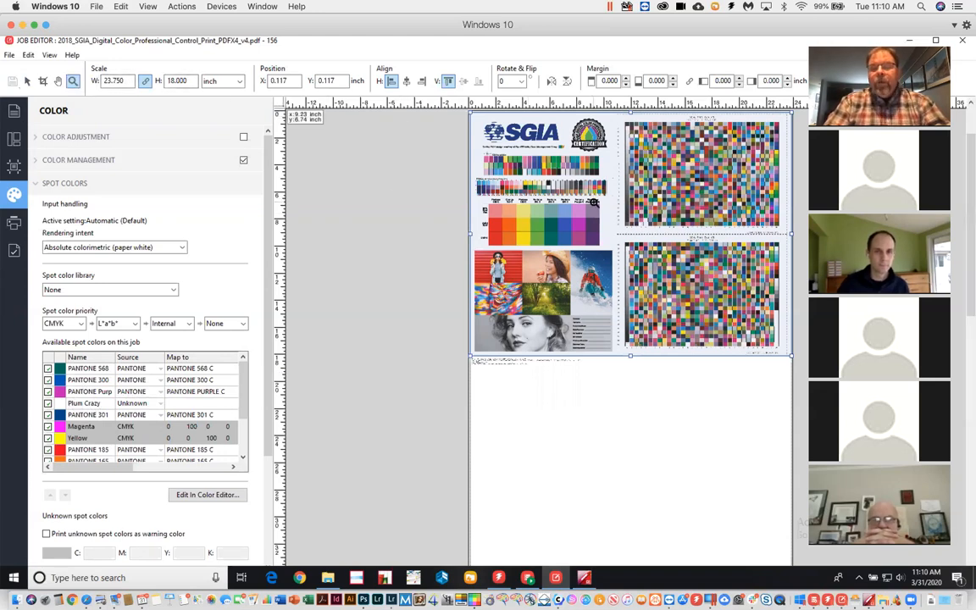
click(537, 203)
click(559, 339)
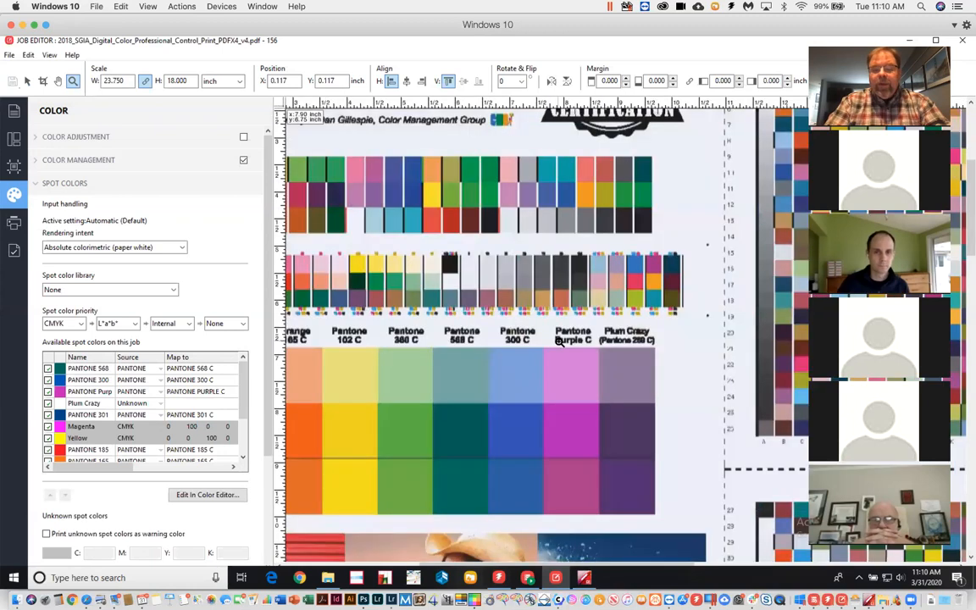
click(665, 345)
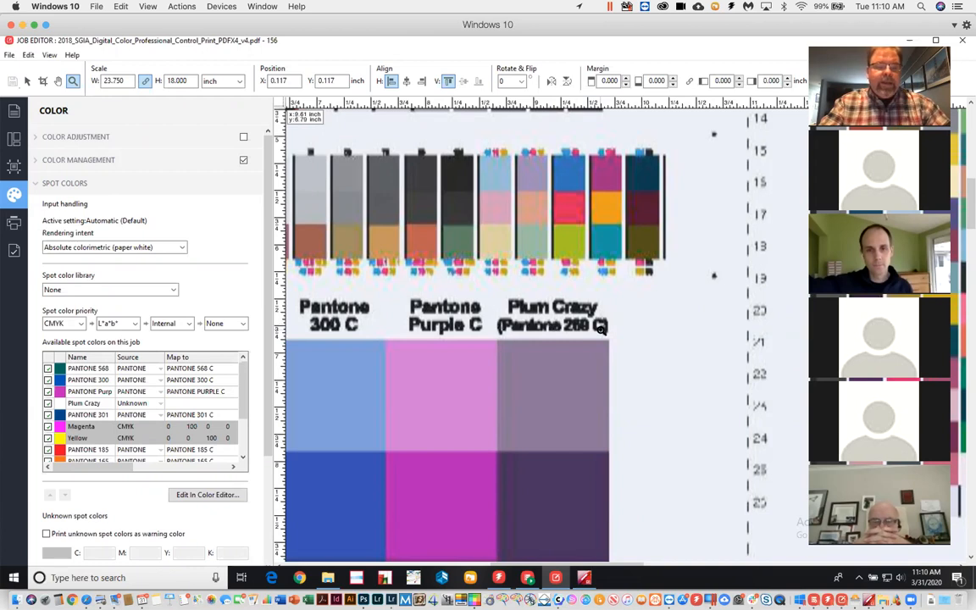
click(86, 404)
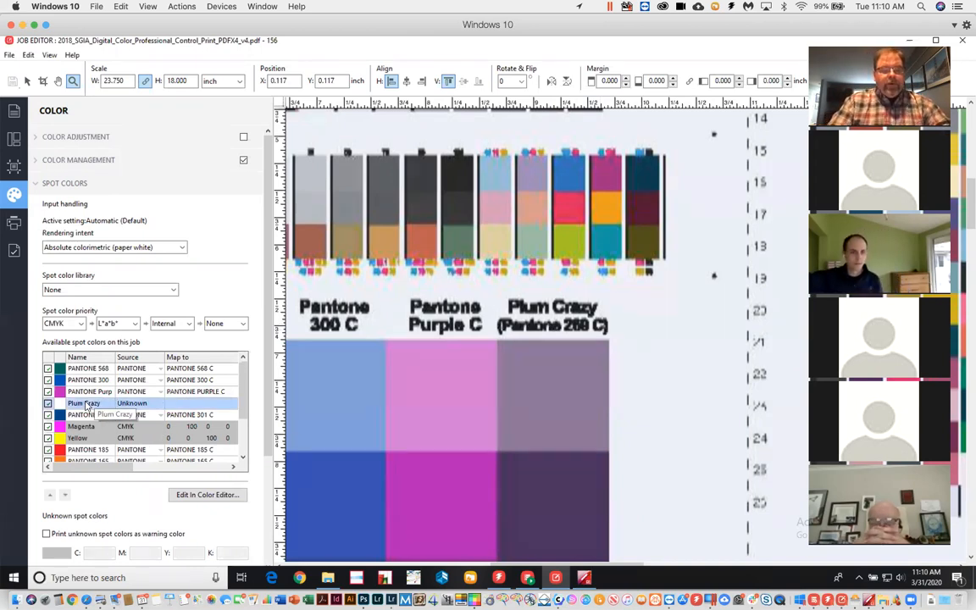
click(159, 406)
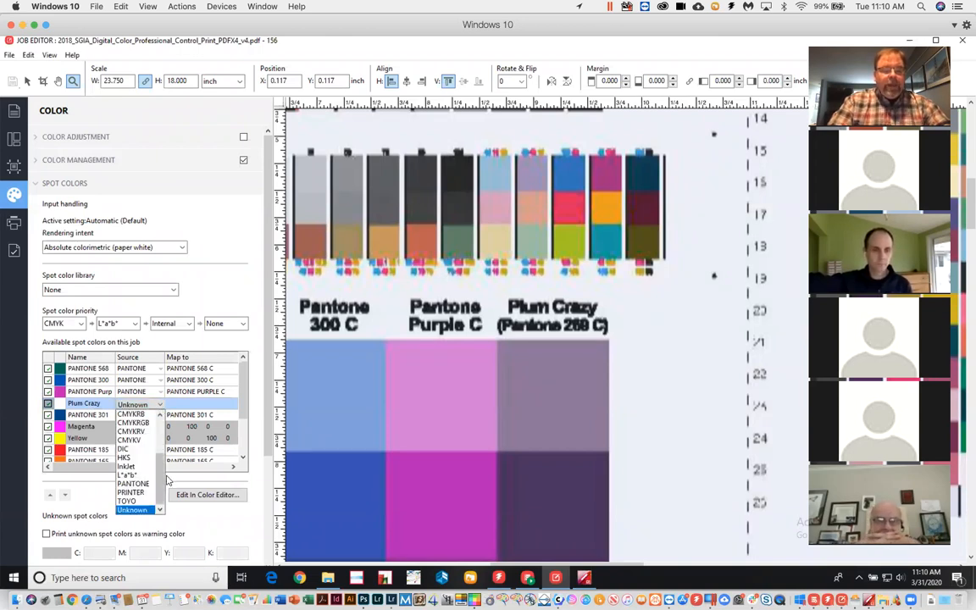
scroll(162, 440, up, 2)
scroll(164, 457, down, 3)
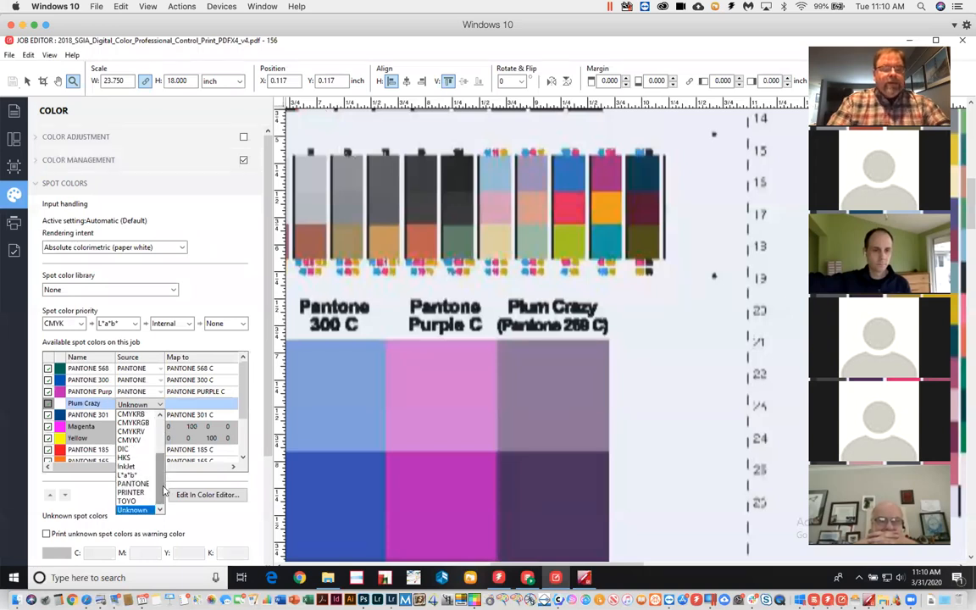
mouse_move(161, 491)
mouse_down()
mouse_move(165, 443)
mouse_move(159, 506)
mouse_up()
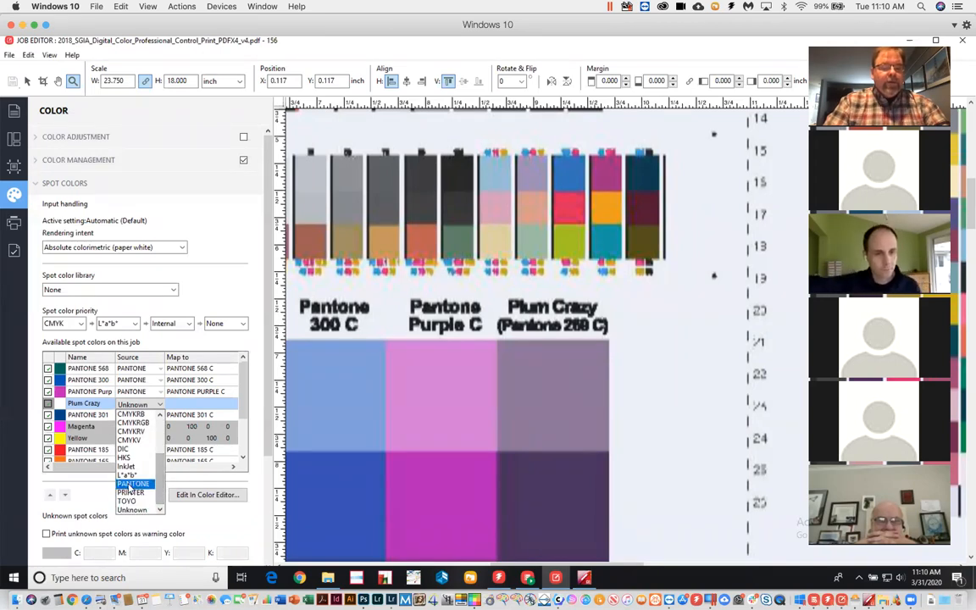
click(130, 485)
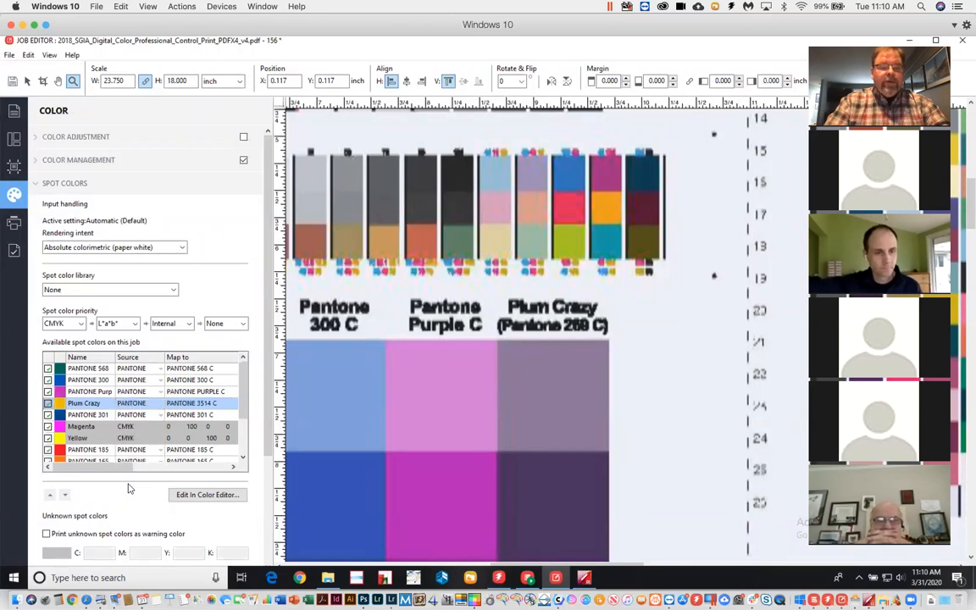
Step: Map the Plum Crazy spot color to PANTONE 269 C
double_click(202, 408)
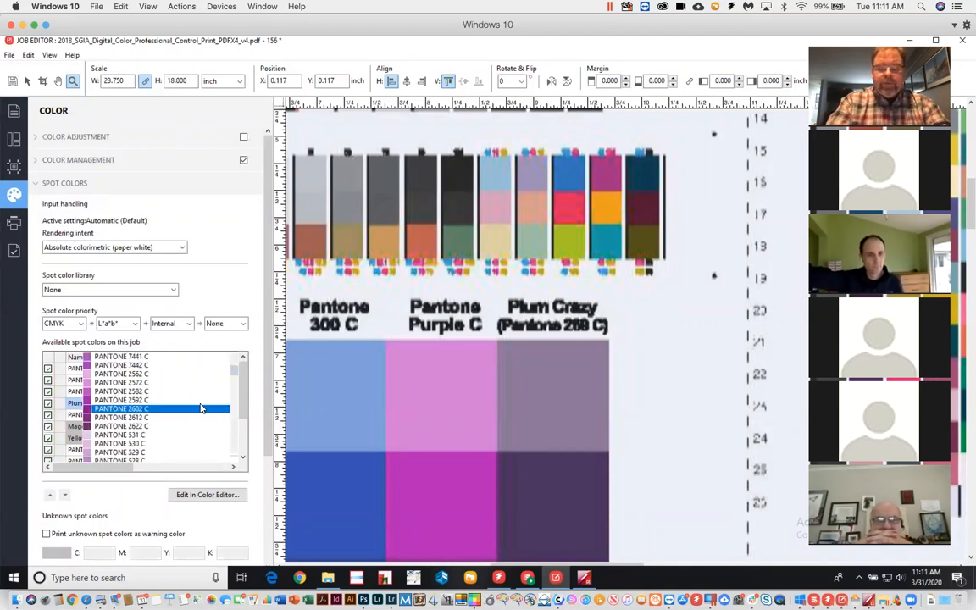
scroll(201, 408, down, 5)
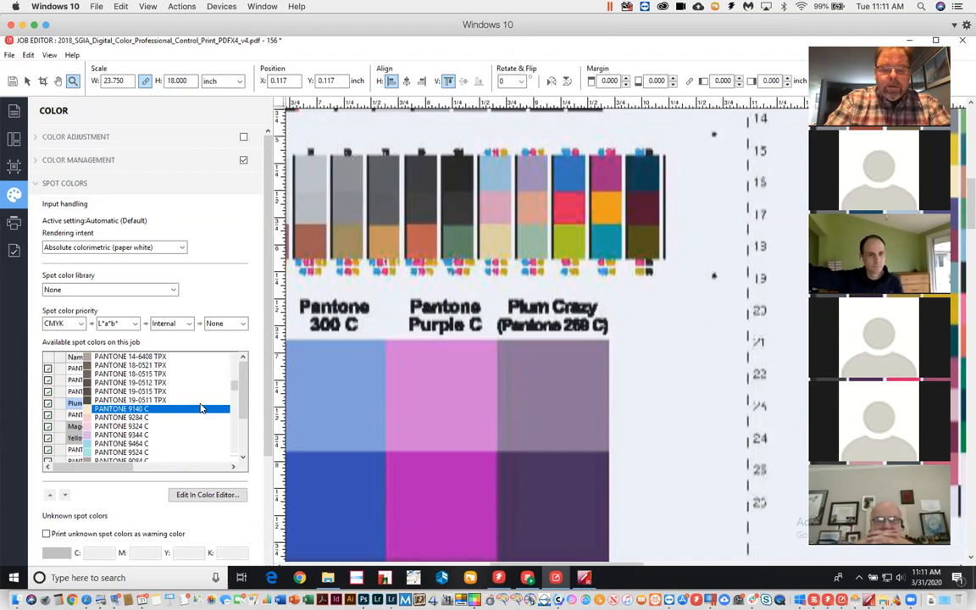
scroll(202, 408, up, 5)
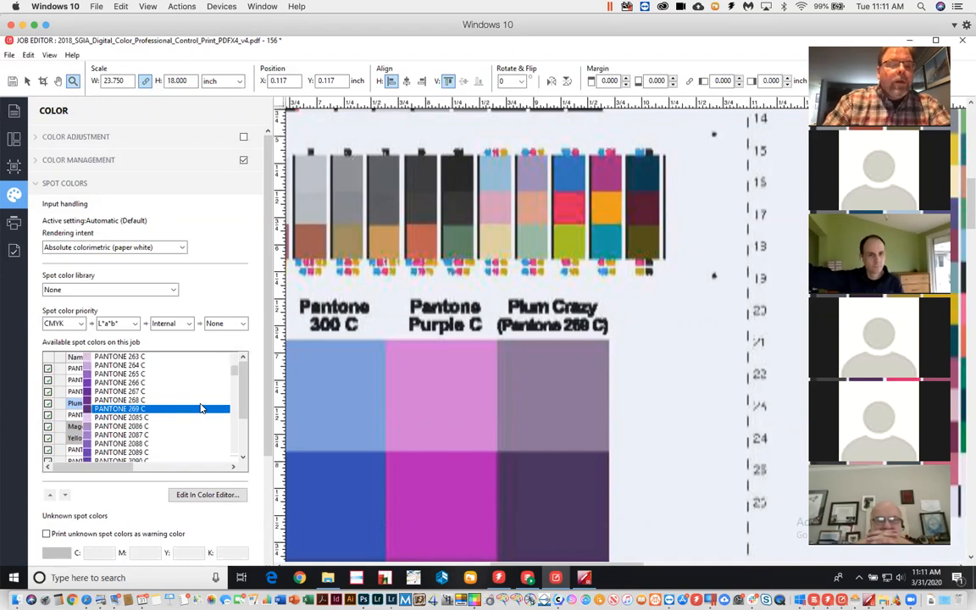
click(132, 412)
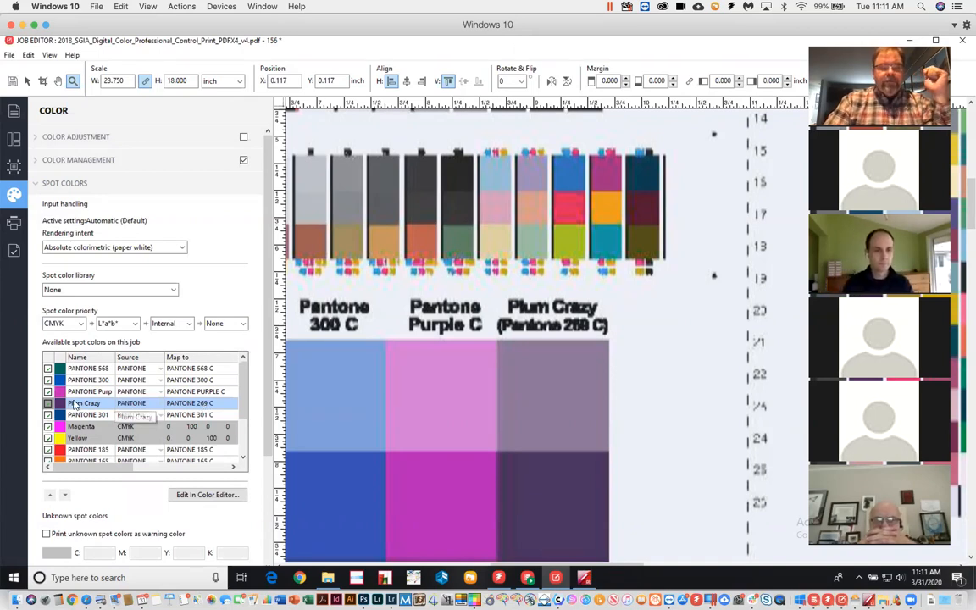
click(160, 406)
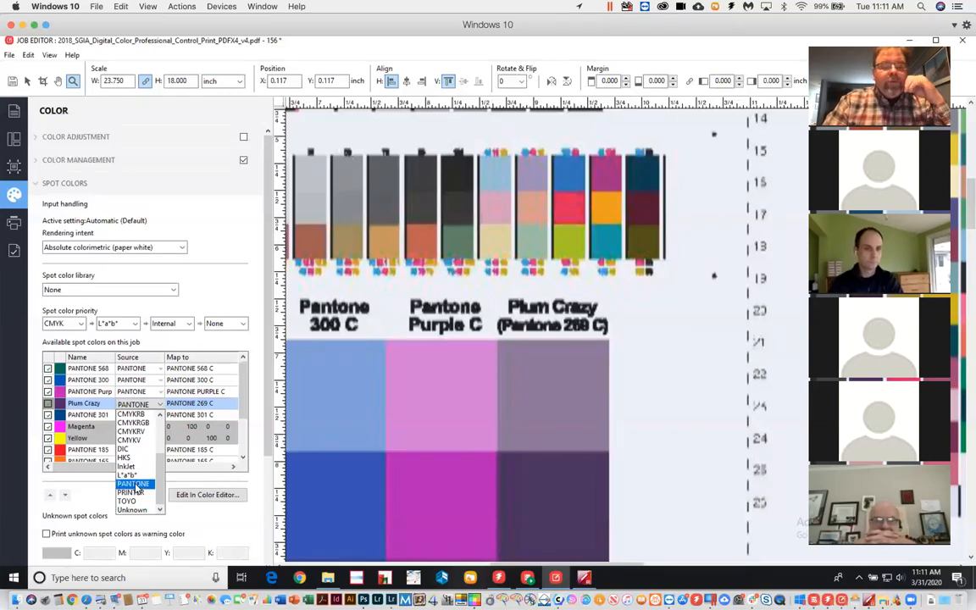
click(229, 291)
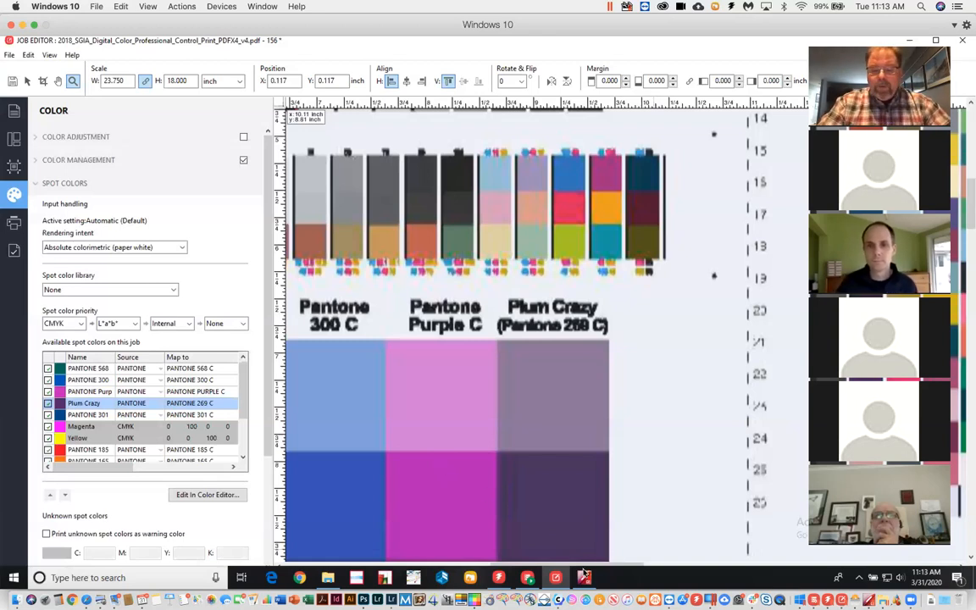
Step: Switch to Color Editor and add a custom spot color, naming it with the presenter's first name in the possessive plus "awesome color"
click(586, 579)
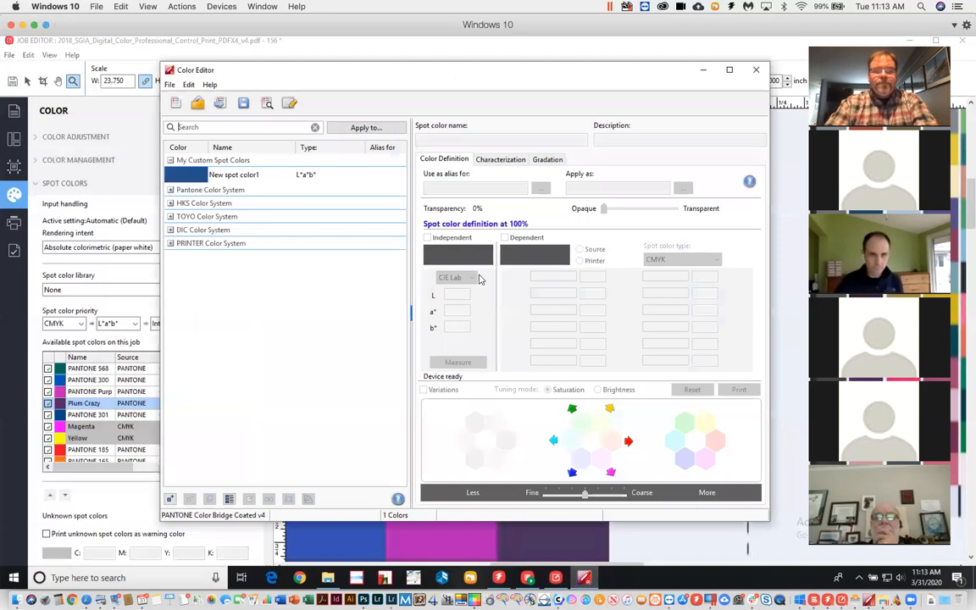
drag(330, 75, 311, 116)
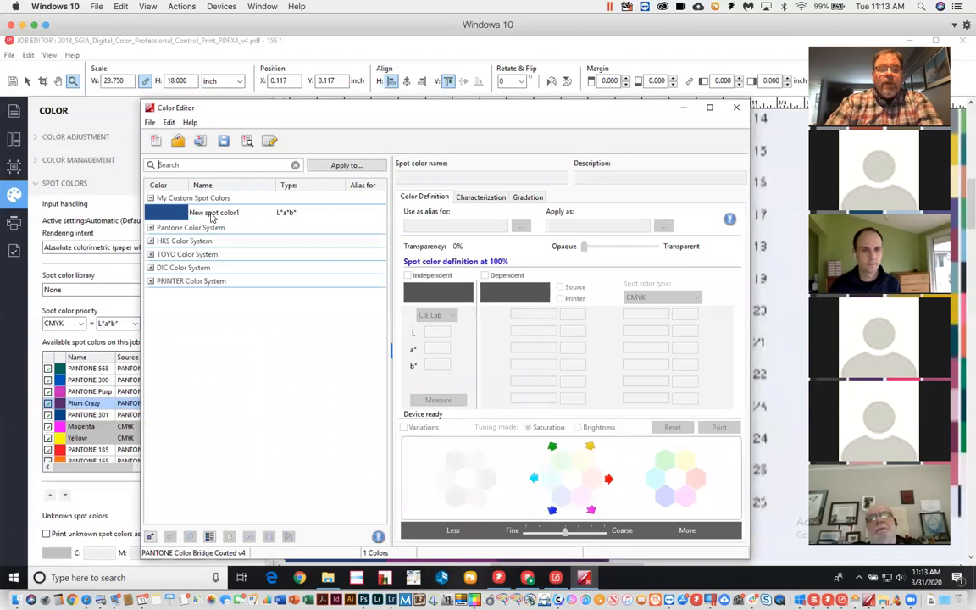
click(213, 215)
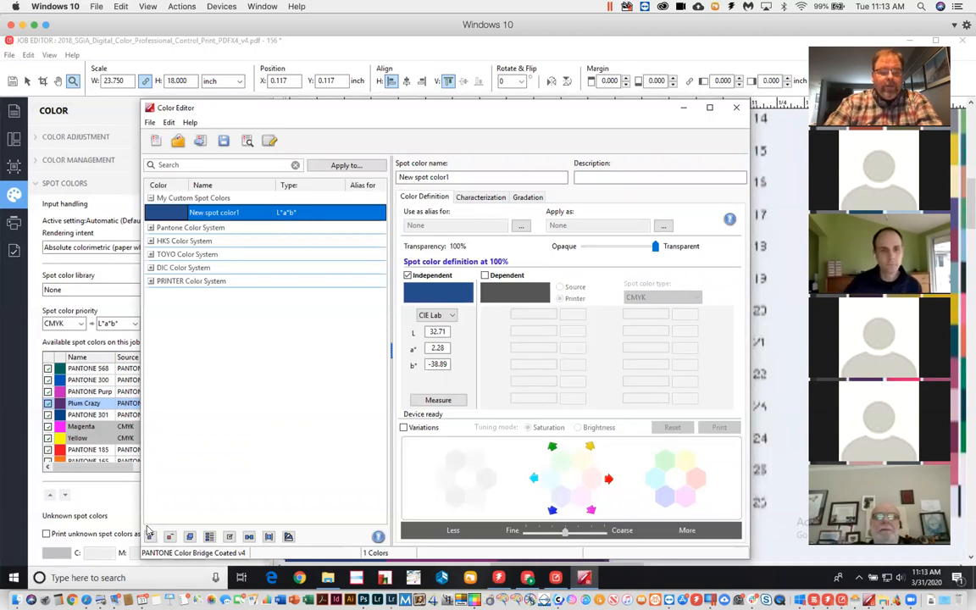
click(151, 537)
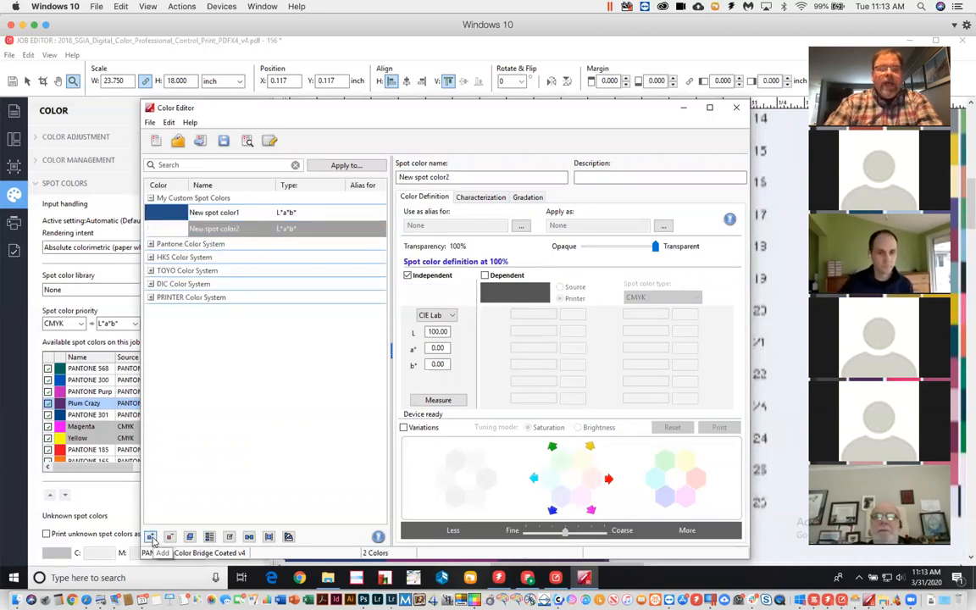
drag(473, 175, 389, 176)
text(Da)
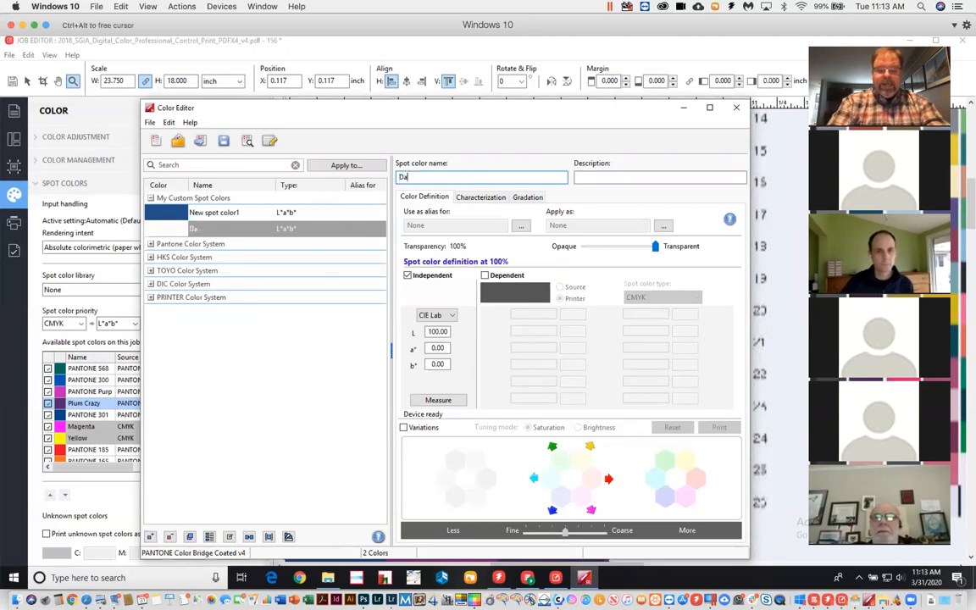
text(n's awesome color)
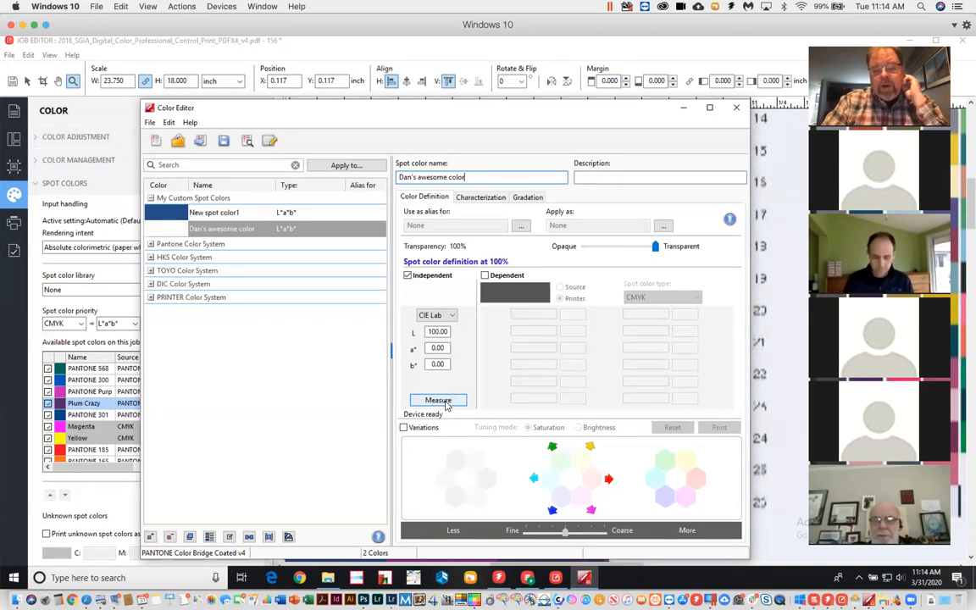
Step: Review the EFI ES-2000 measuring device settings in the Color Editor preferences and save the preferences
click(169, 123)
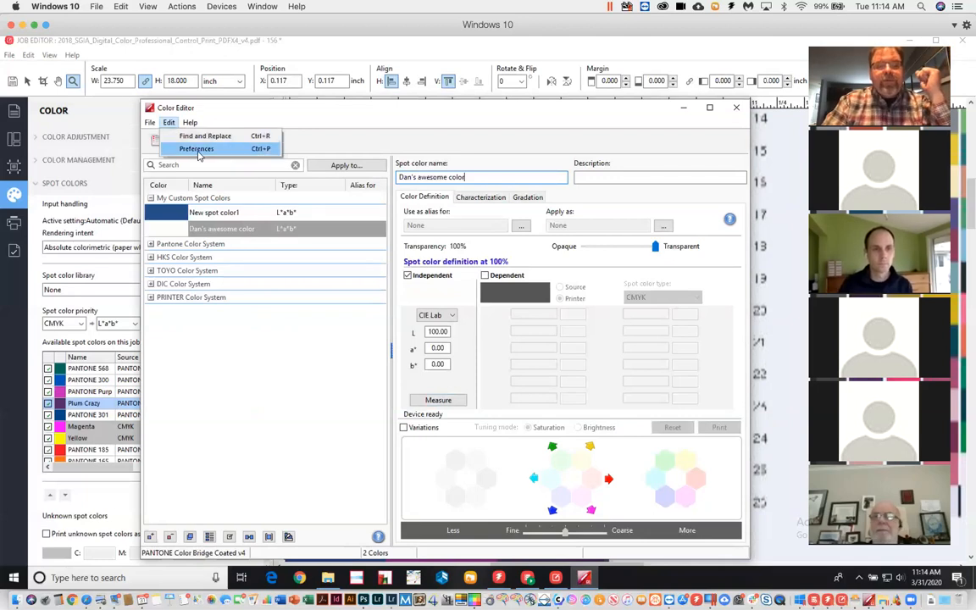
click(196, 148)
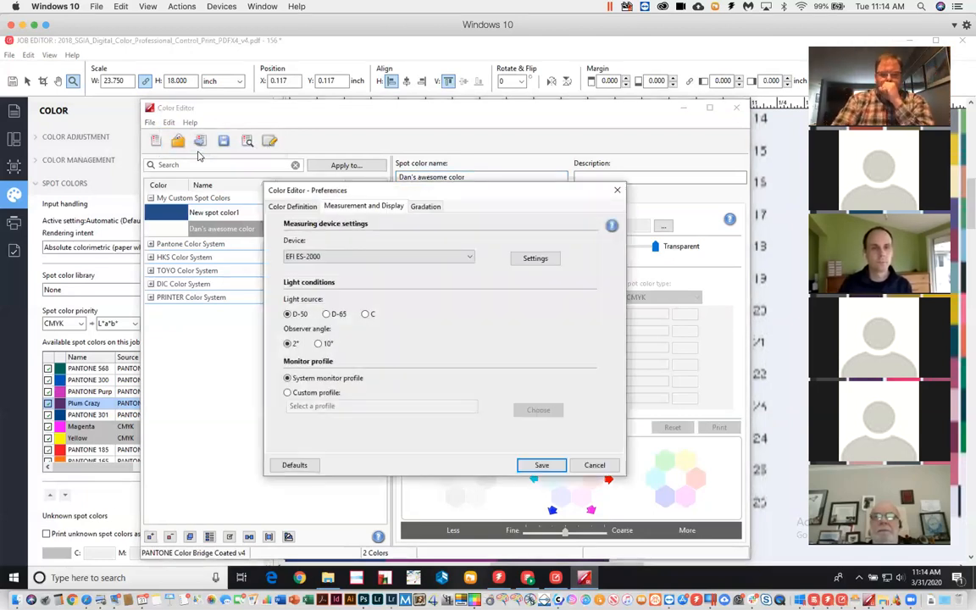
click(362, 208)
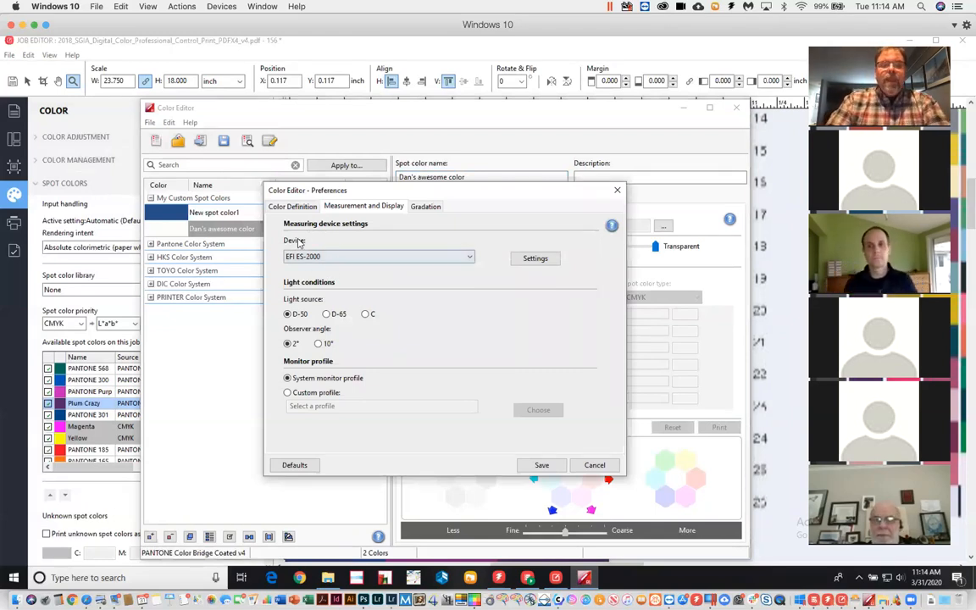
click(524, 266)
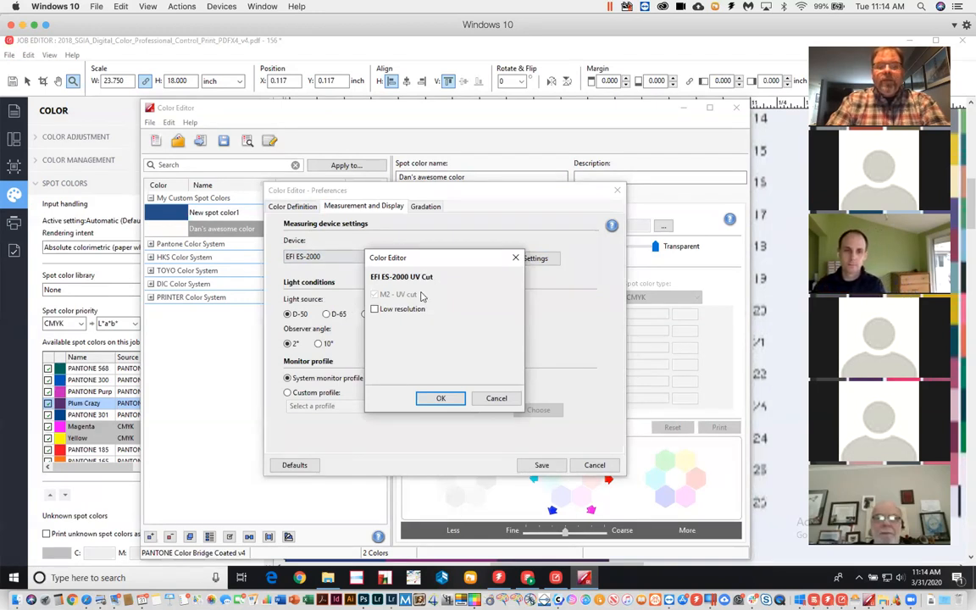
click(441, 399)
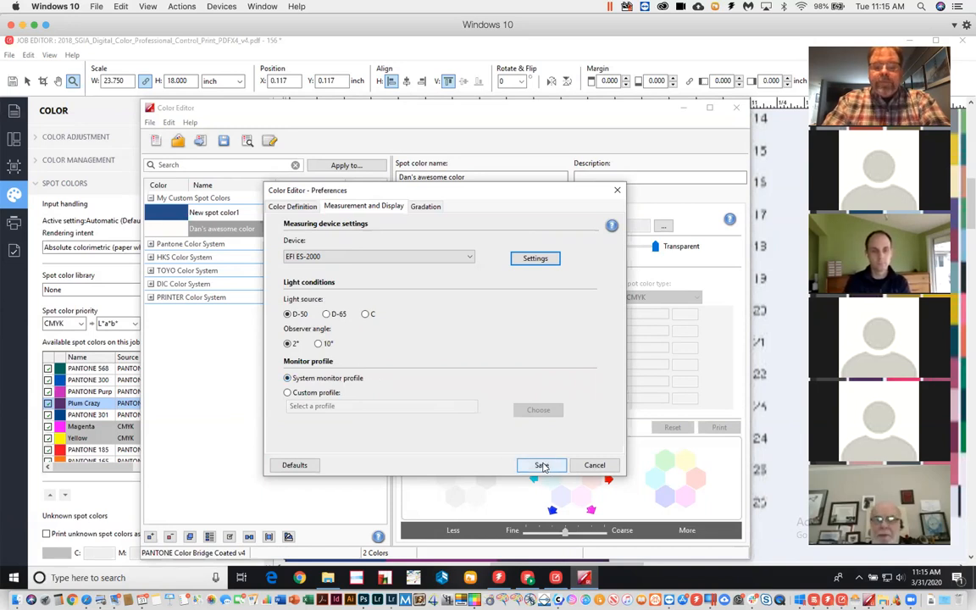
click(542, 465)
Step: Calibrate the measuring device, measure the custom spot color's CIE Lab definition, and step through its L, a* and b* values
click(438, 400)
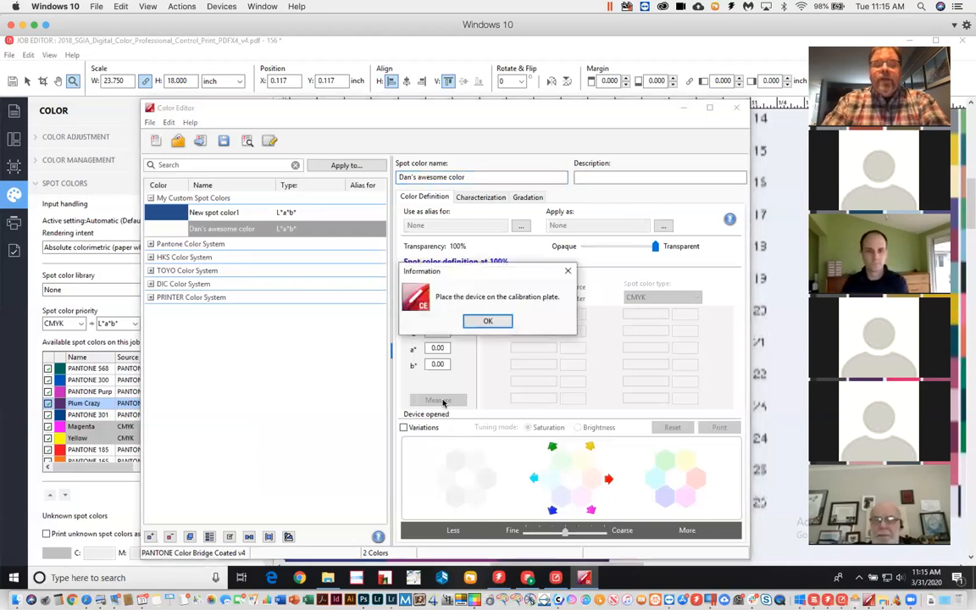
click(487, 321)
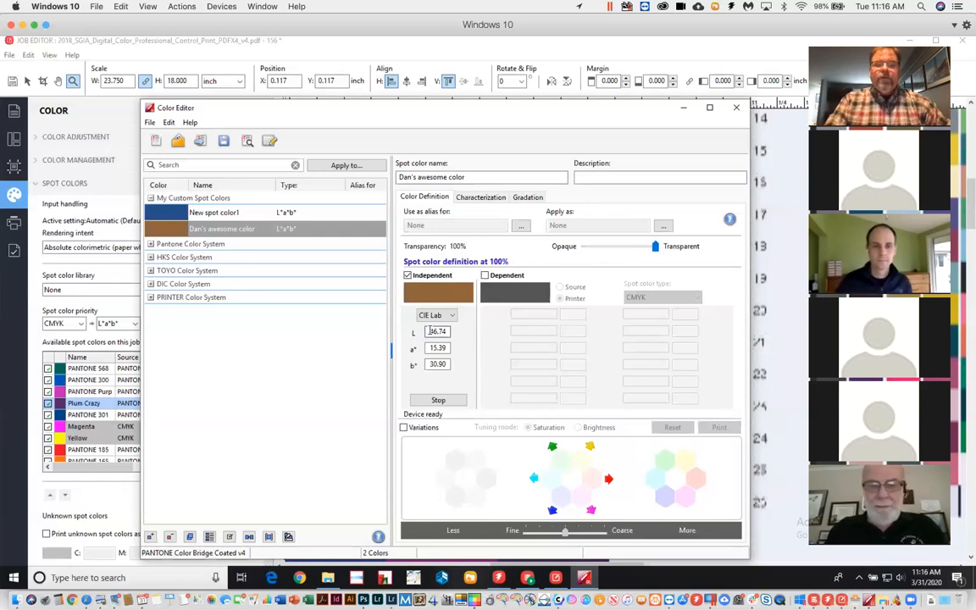
double_click(432, 331)
key(Tab)
key(Tab)
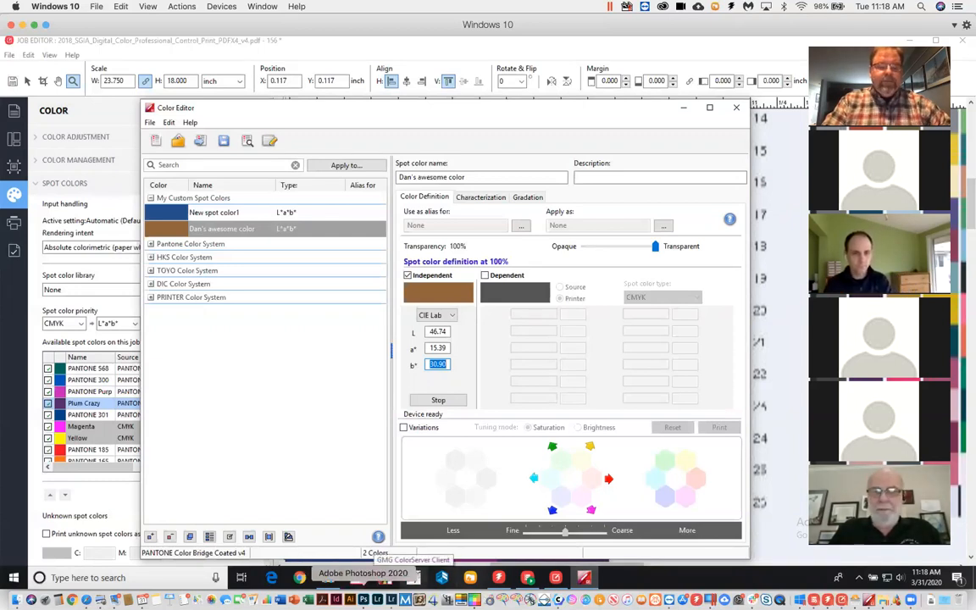
Step: Switch to Photoshop, check the Lab values of PANTONE 7563 C in the PANTONE+ Solid Coated library, and return to Color Editor
click(363, 598)
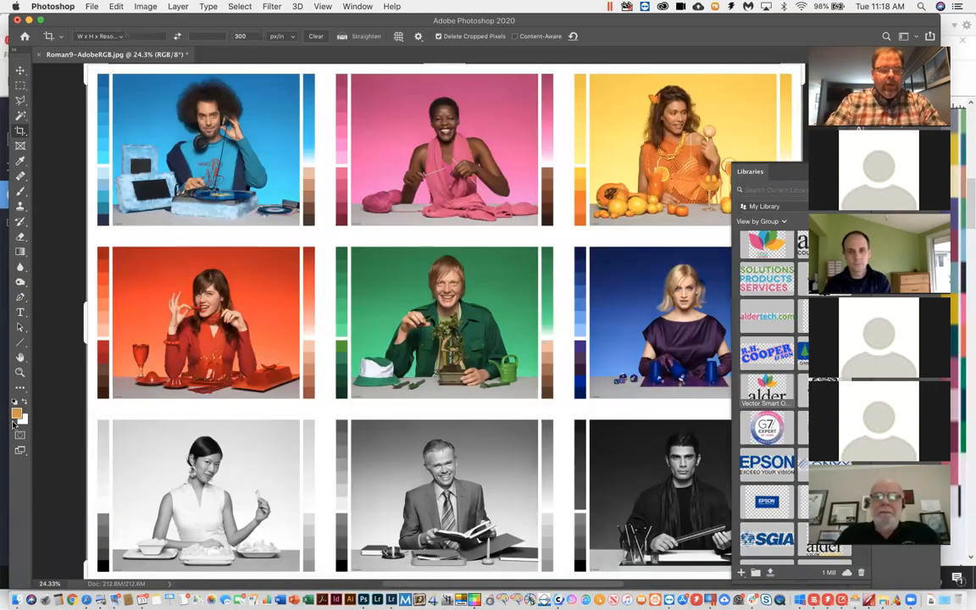
click(19, 415)
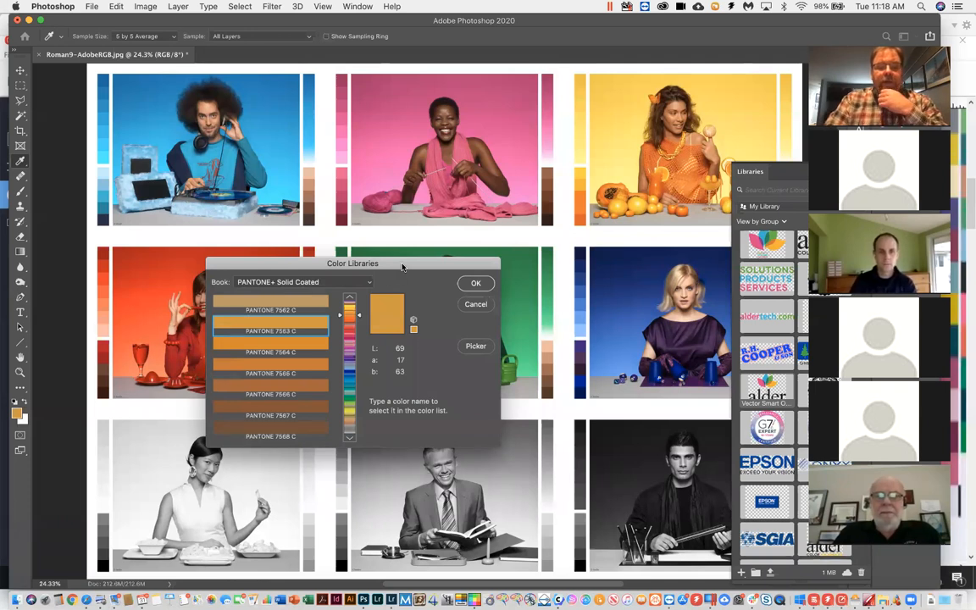
drag(358, 264, 334, 208)
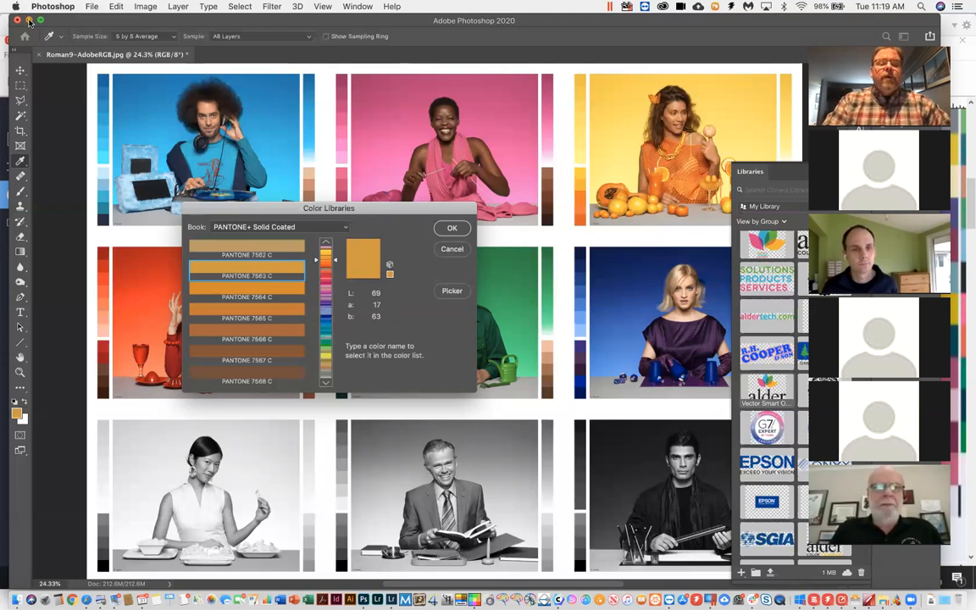
click(450, 252)
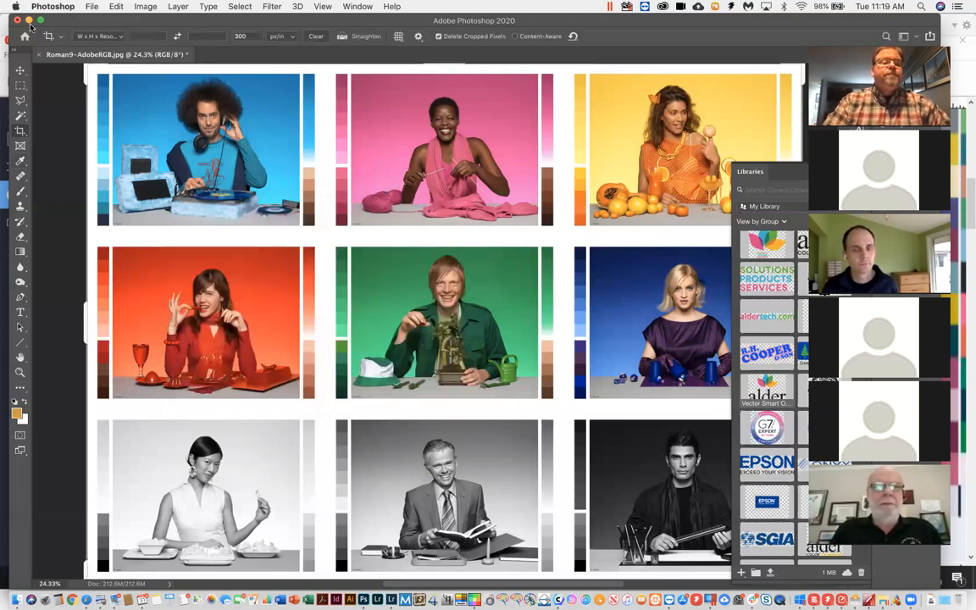
click(16, 411)
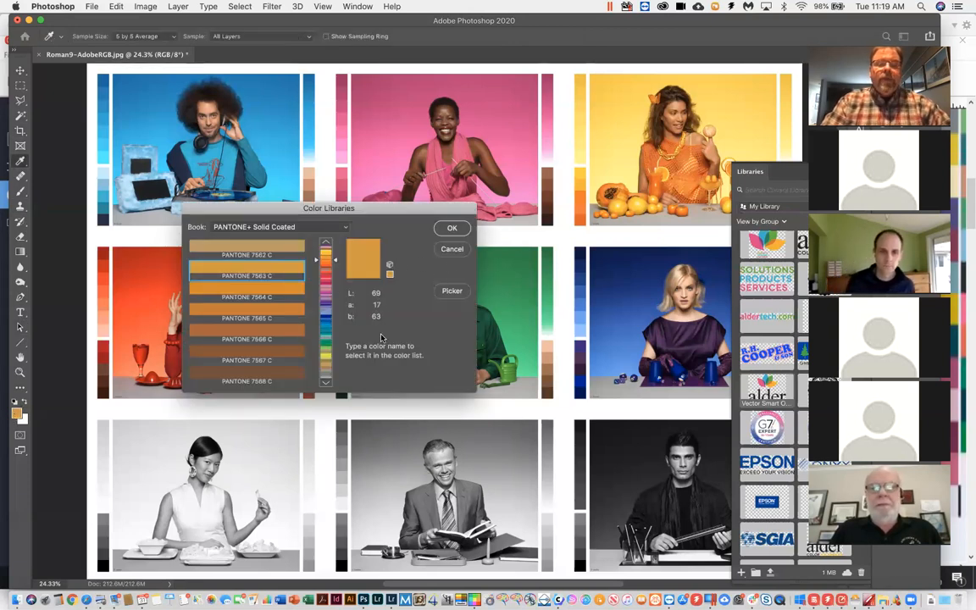
click(454, 249)
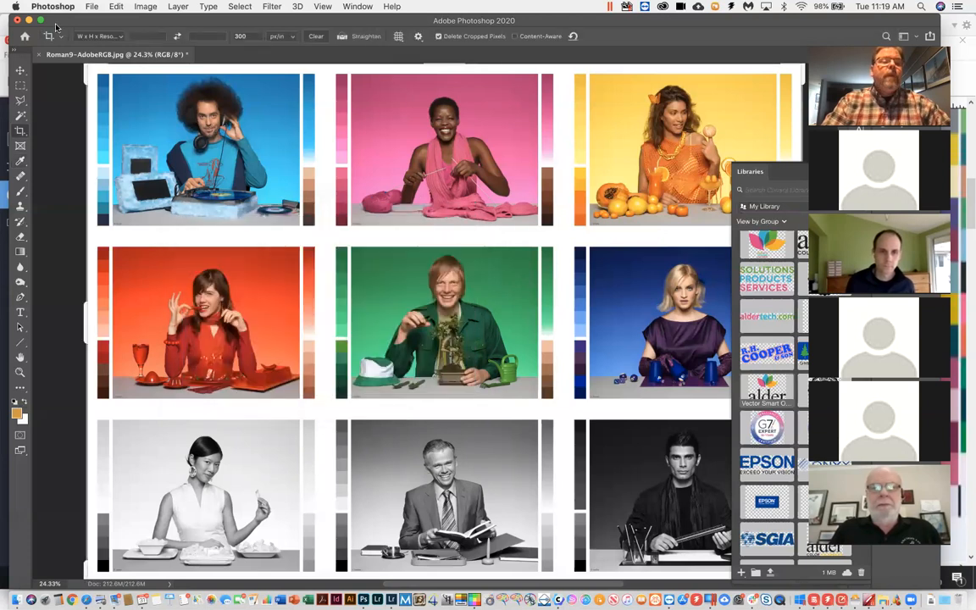
click(28, 19)
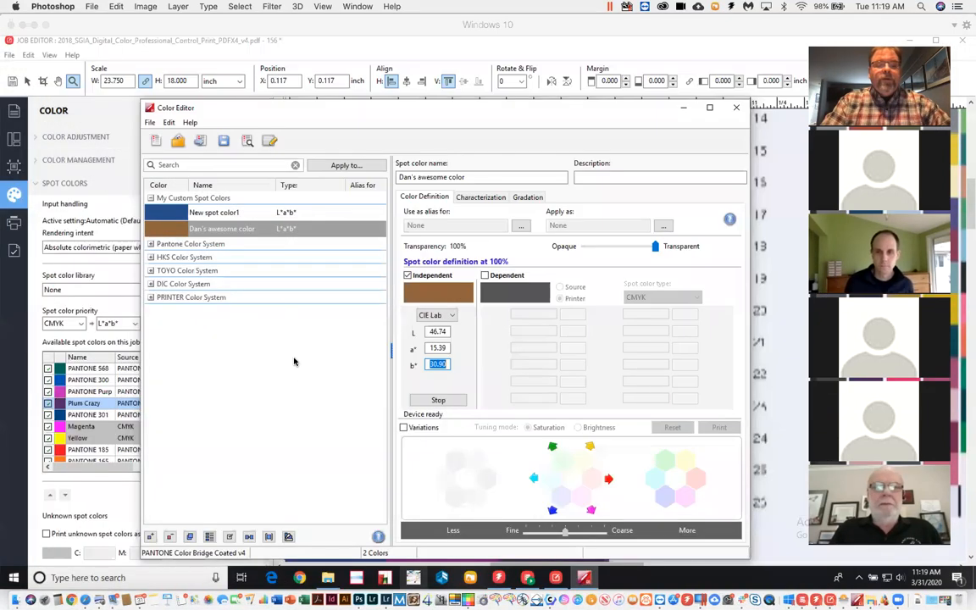
Step: Search the Color Editor spot color systems for 7563 to examine the Lab definition of PANTONE 7563 C
click(196, 248)
click(196, 247)
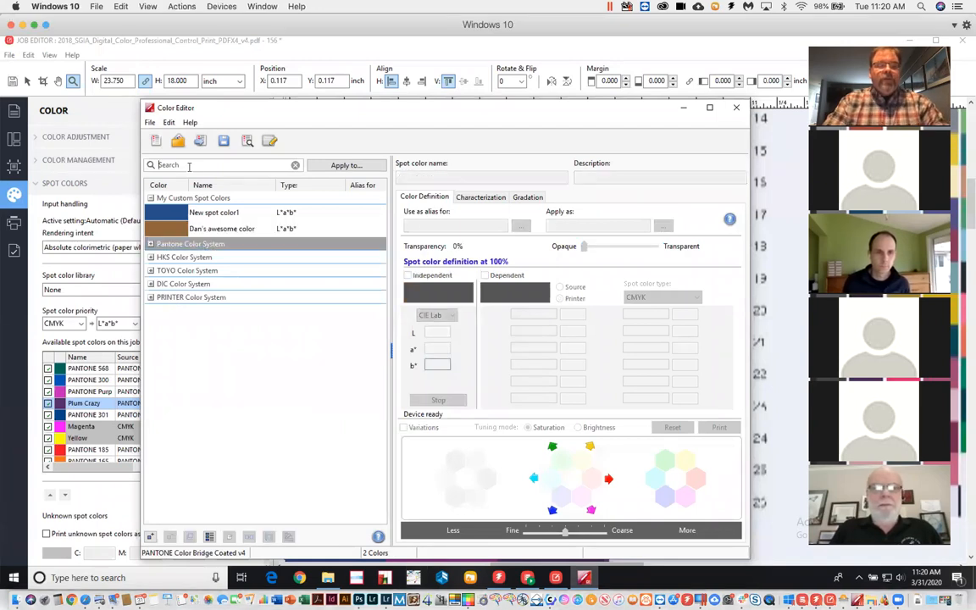
click(189, 166)
text(7563)
key(Return)
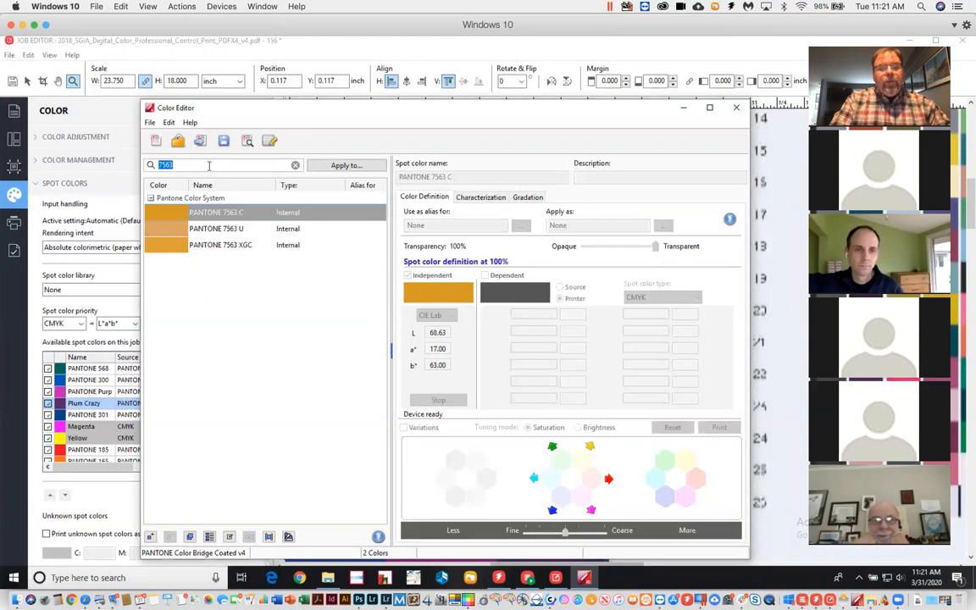
Step: Replace the spot color search with 269 and select PANTONE 269 C
click(195, 165)
drag(182, 165, 151, 165)
key(BackSpace)
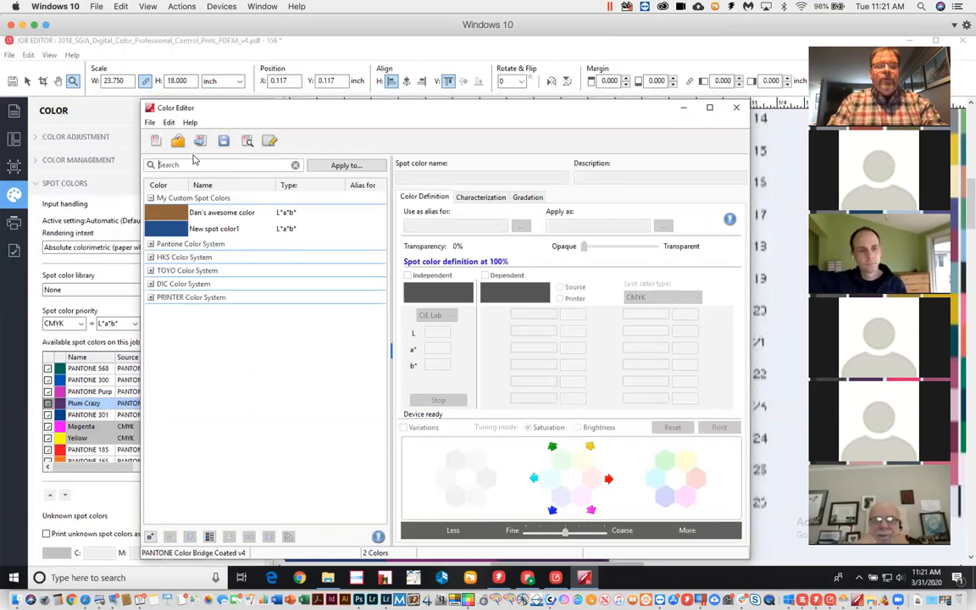
click(172, 165)
text(269)
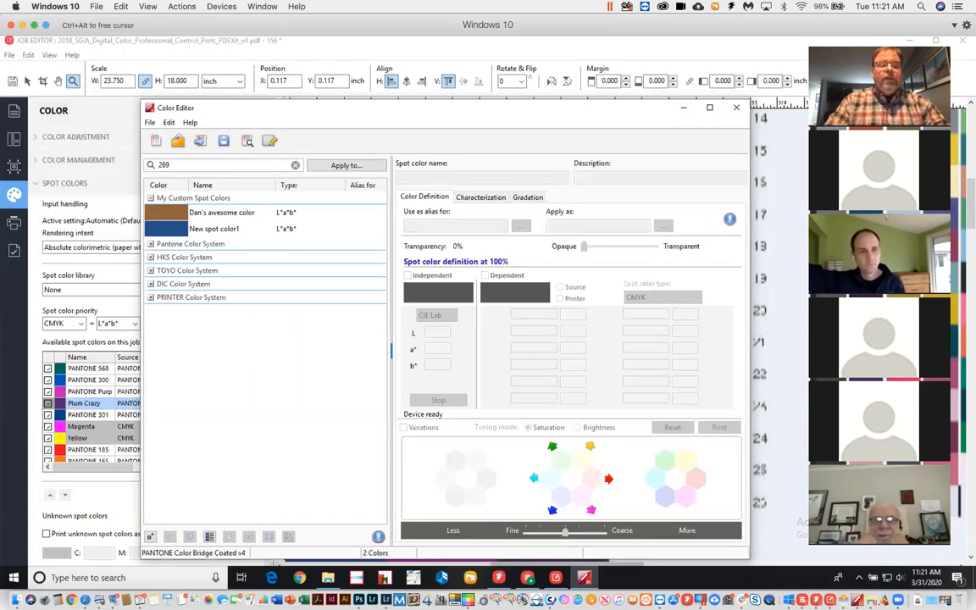
click(264, 244)
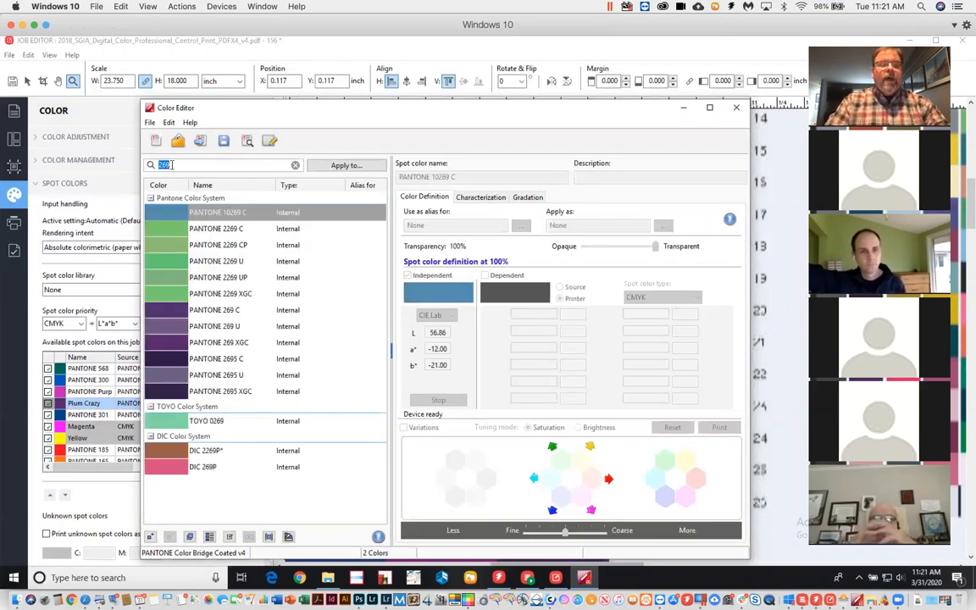
click(218, 310)
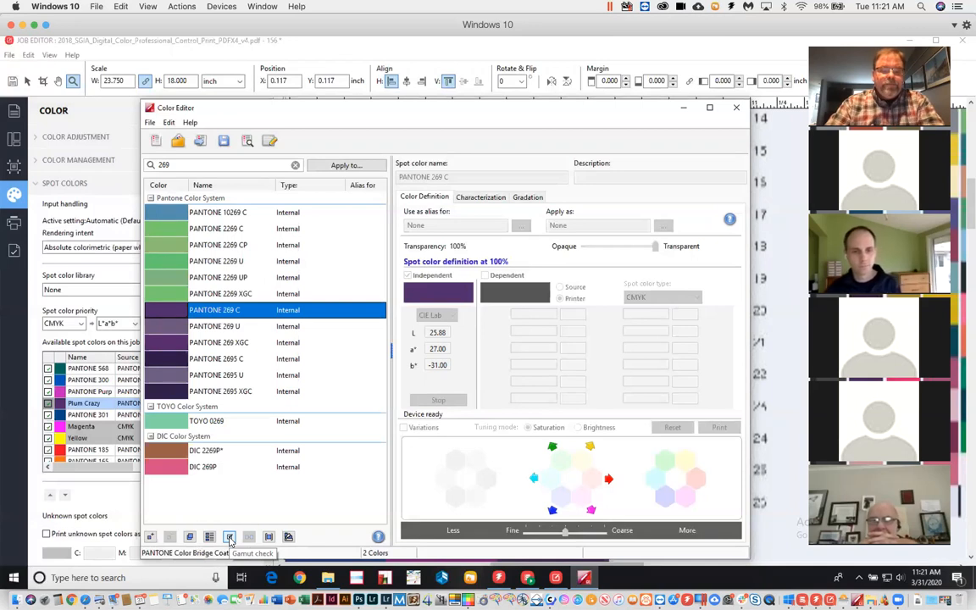
Step: Run a gamut check on PANTONE 269 C for the EPSON SC-P7000 with Alder GRACoL2013 (Outre Satin 250) media
click(229, 539)
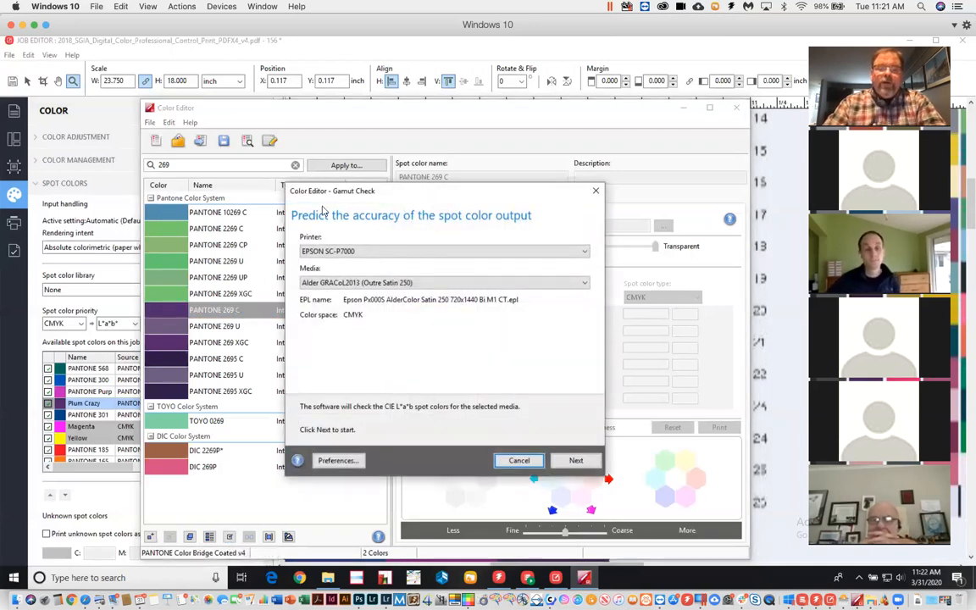
click(585, 252)
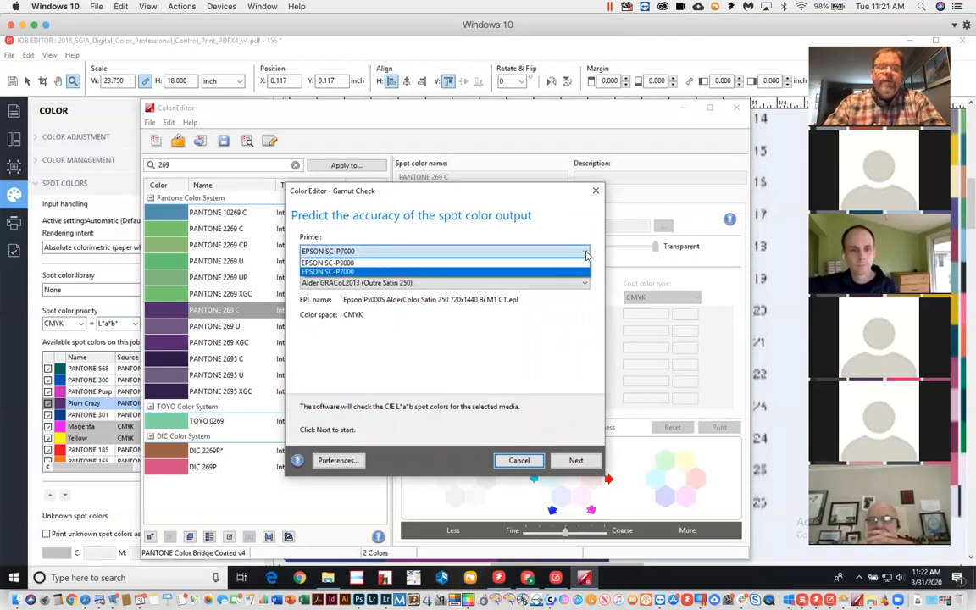
click(343, 272)
click(585, 285)
click(396, 306)
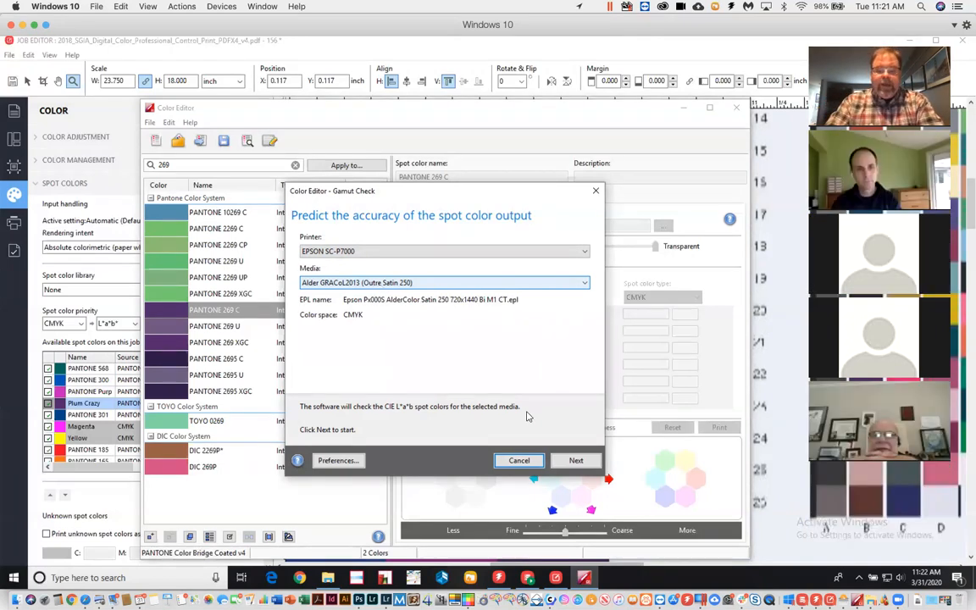
click(575, 461)
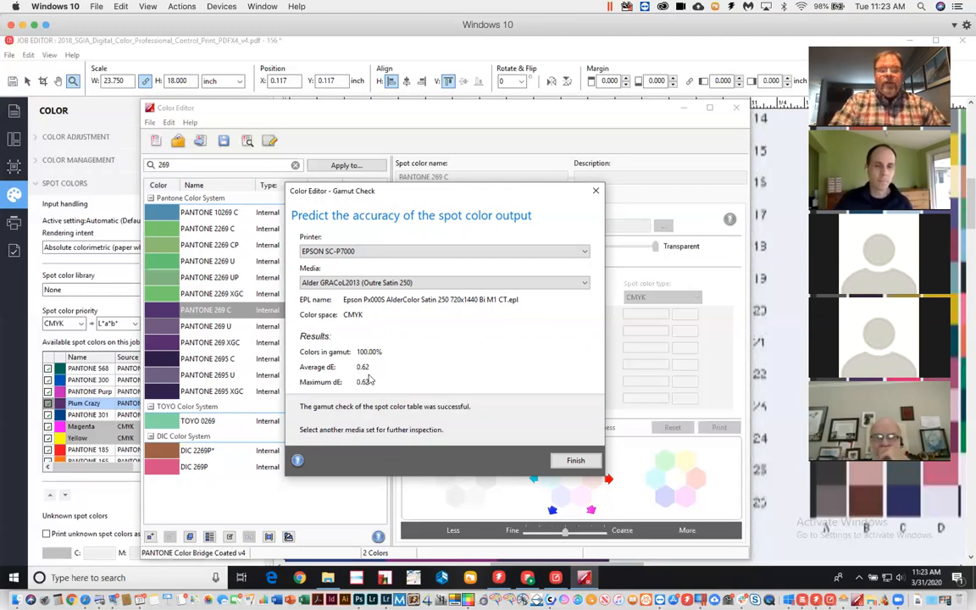
click(580, 465)
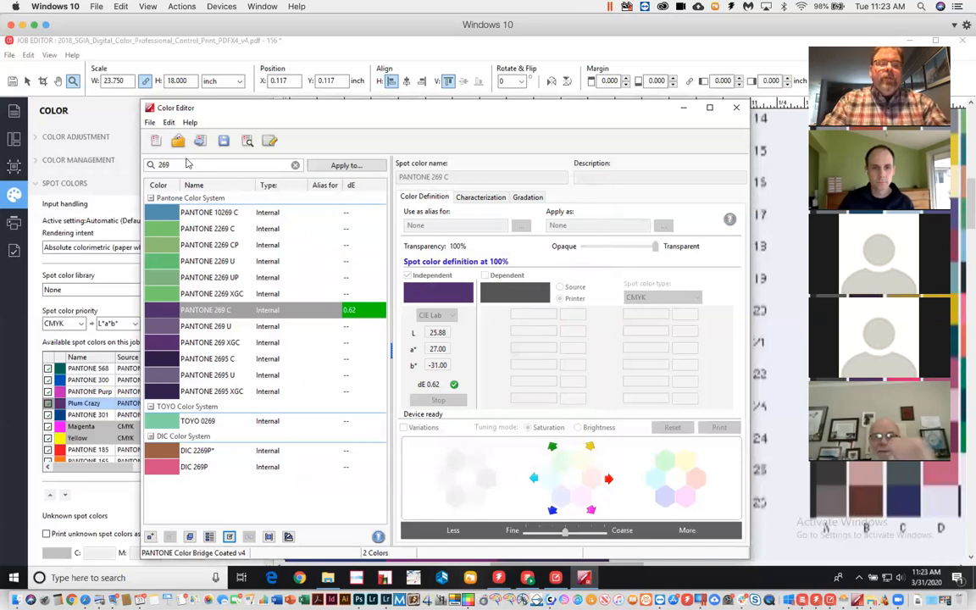
Step: Search the spot color systems for "reflex"
drag(182, 165, 139, 163)
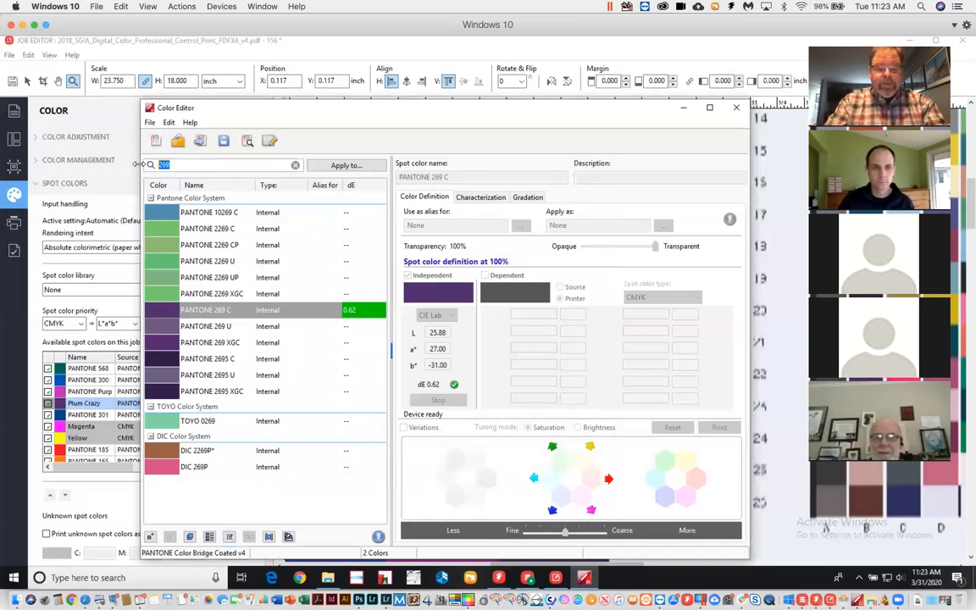
text(reflex)
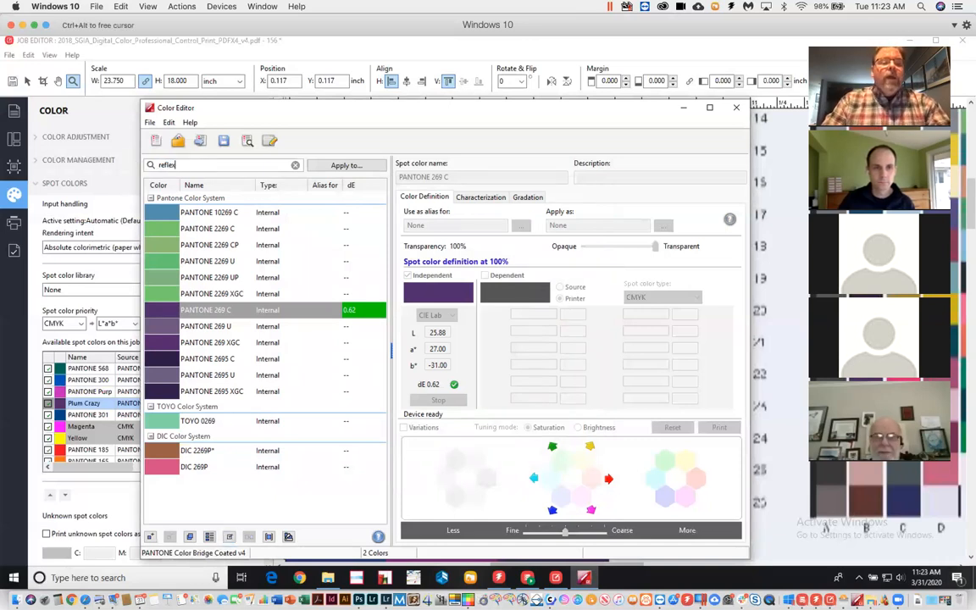
key(Return)
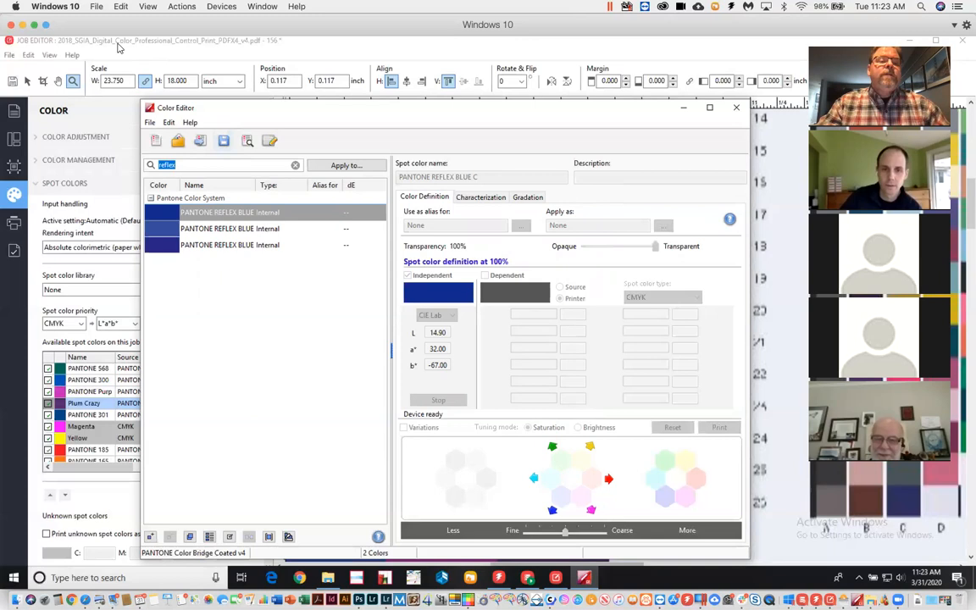
Step: Review the gamut check dE limit and available dE formats in the color definition preferences, keeping dE 2000, and save
click(169, 122)
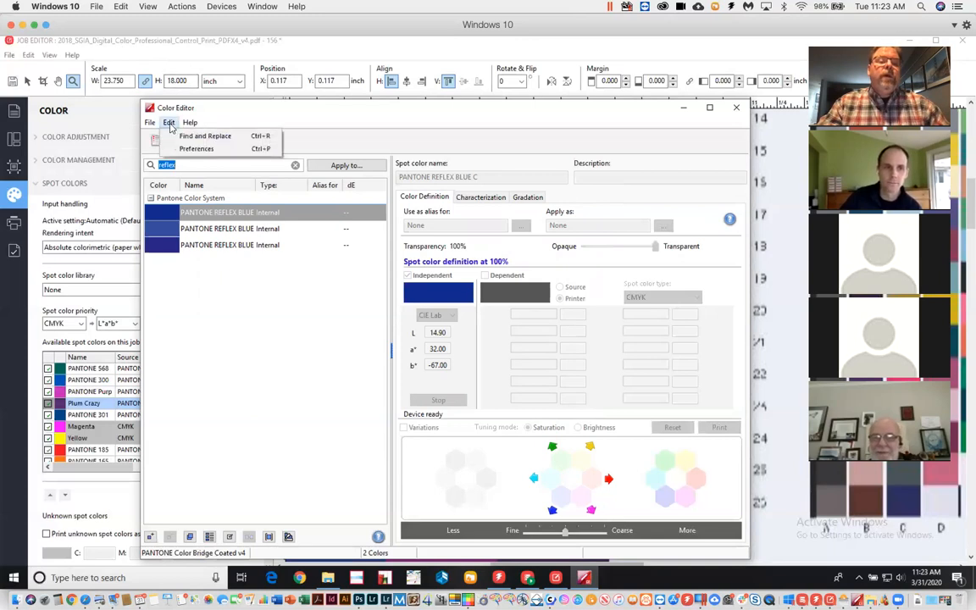
click(198, 149)
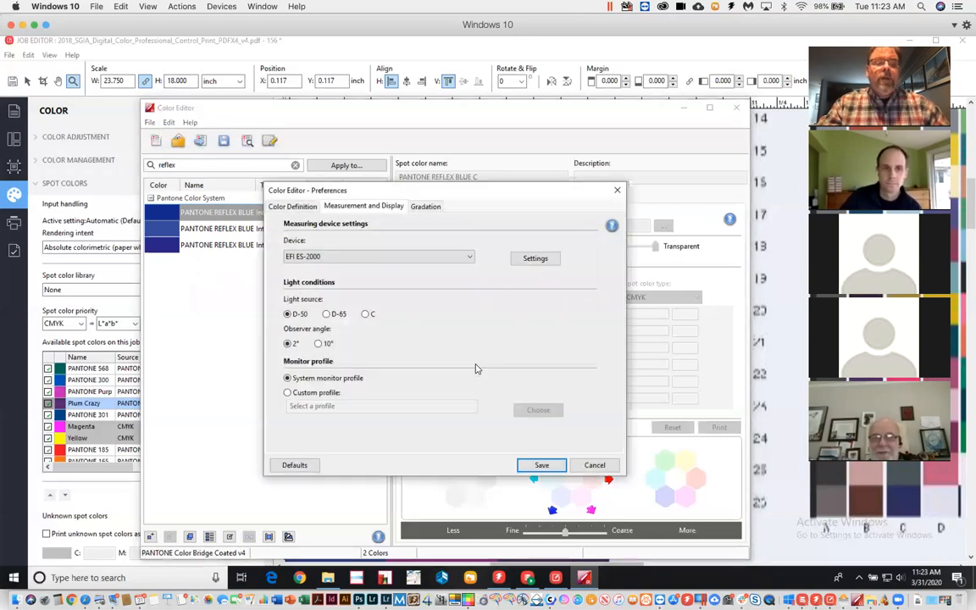
click(292, 207)
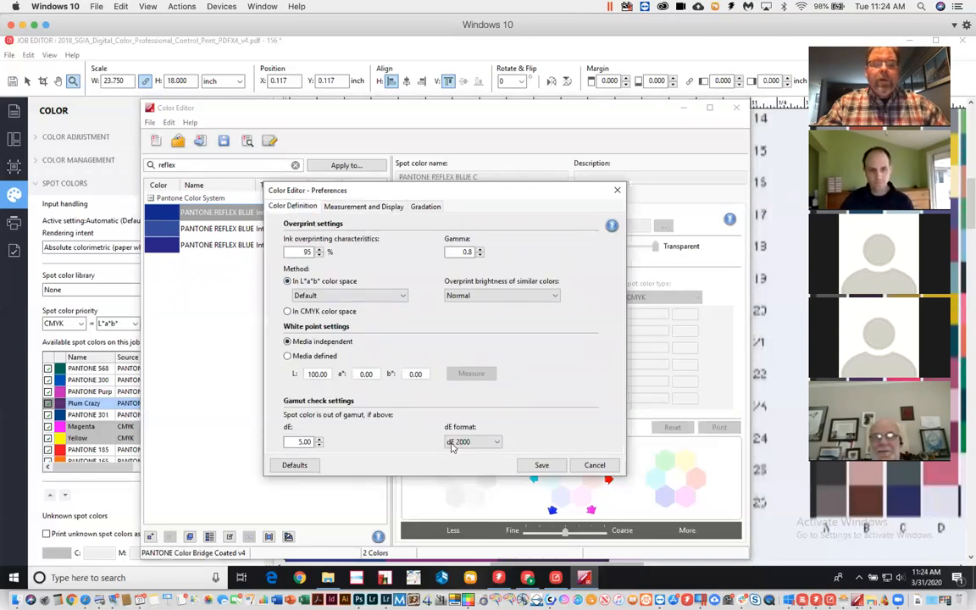
click(497, 442)
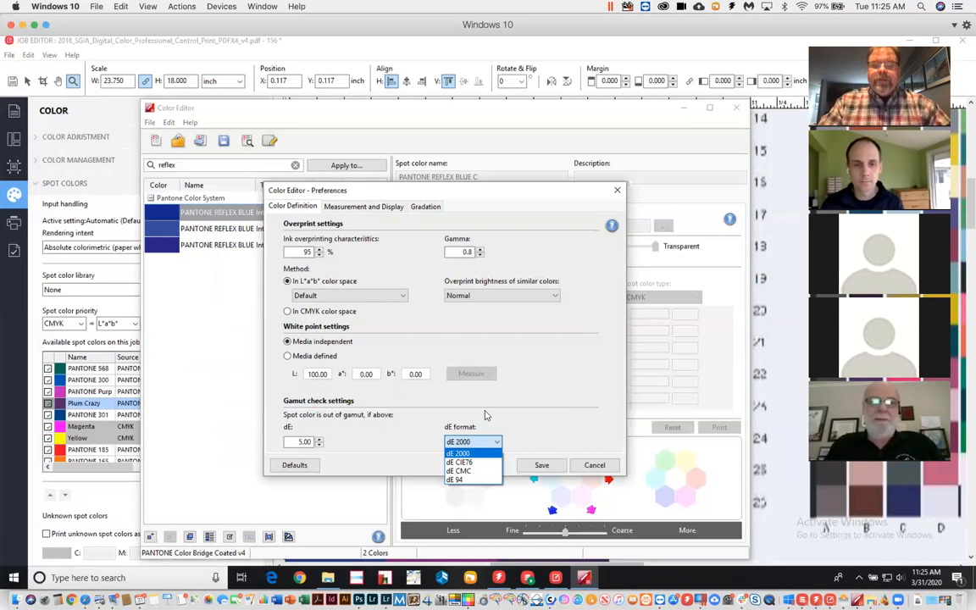
click(539, 470)
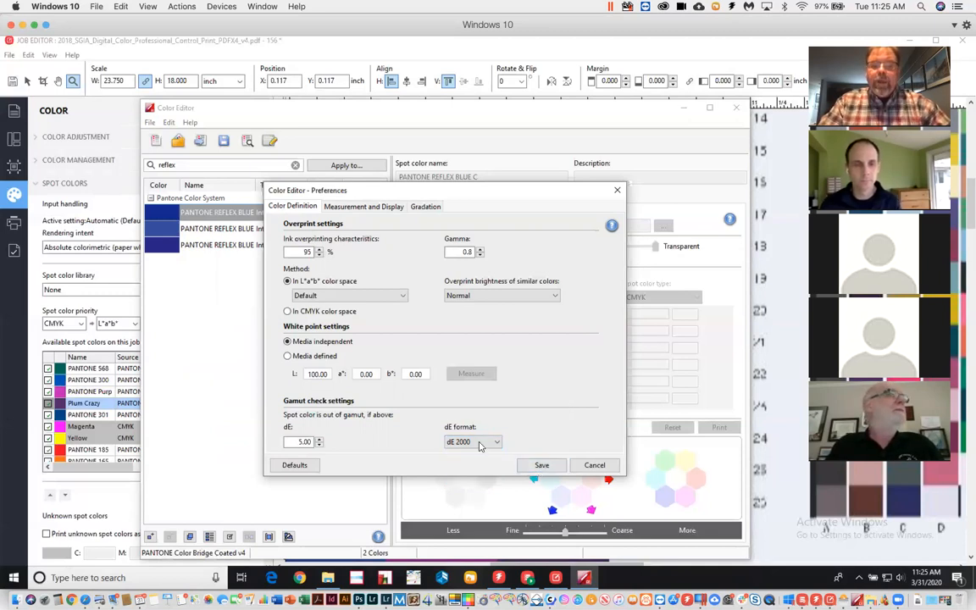
click(541, 466)
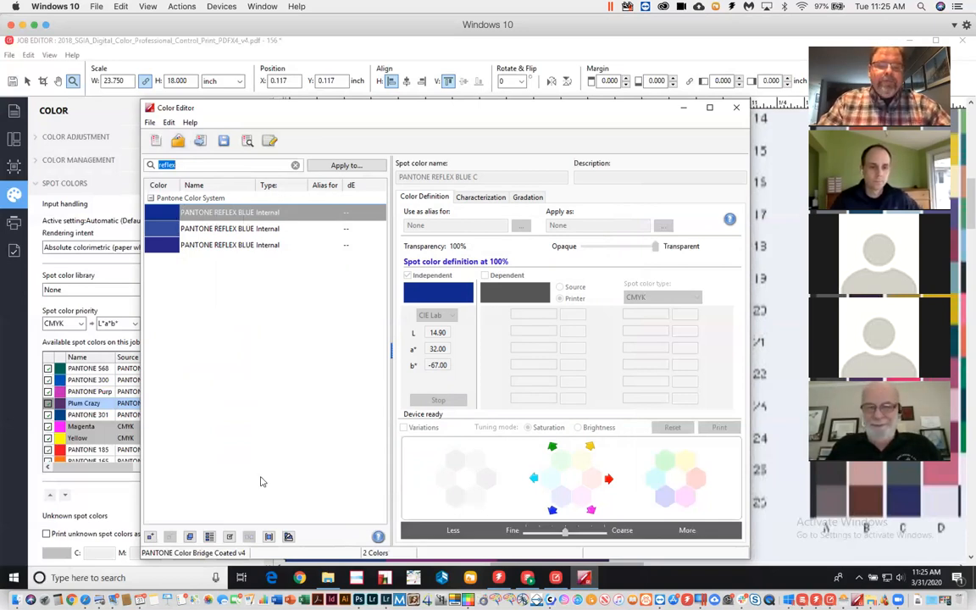
Step: Run a gamut check on PANTONE REFLEX BLUE C for the EPSON SC-P7000 with Alder GRACoL2013 (Outre Satin 250) media
click(228, 538)
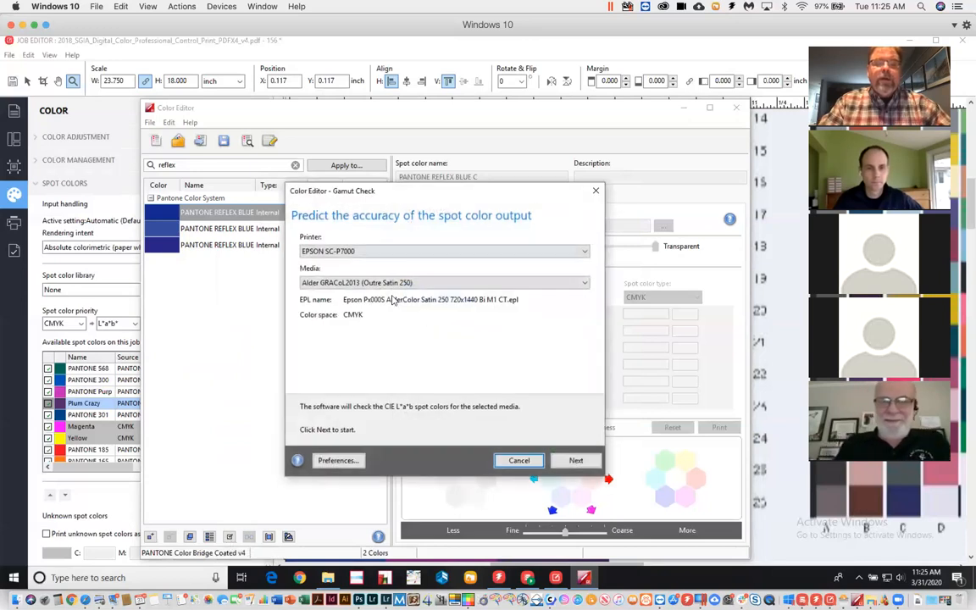
click(577, 461)
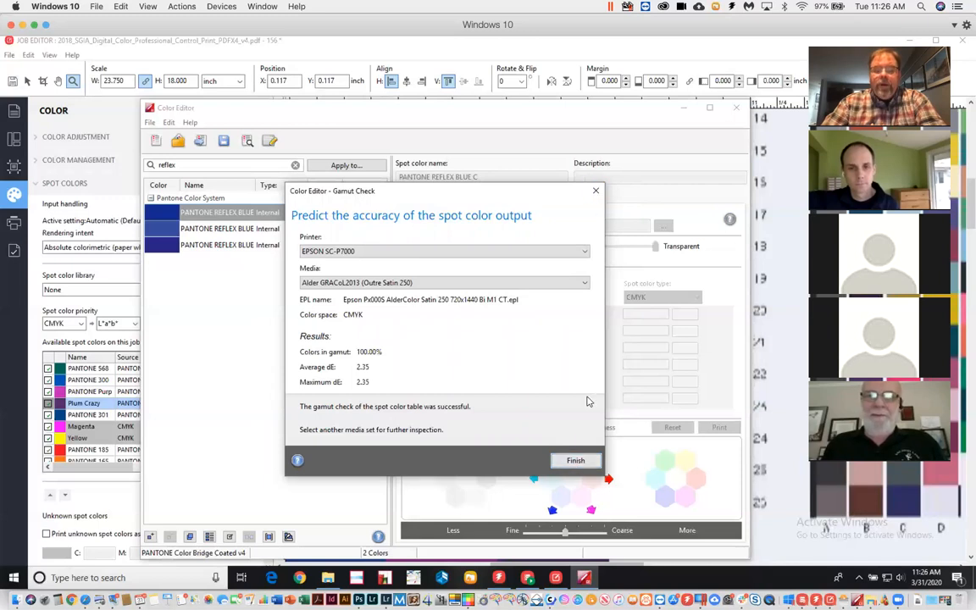
click(574, 462)
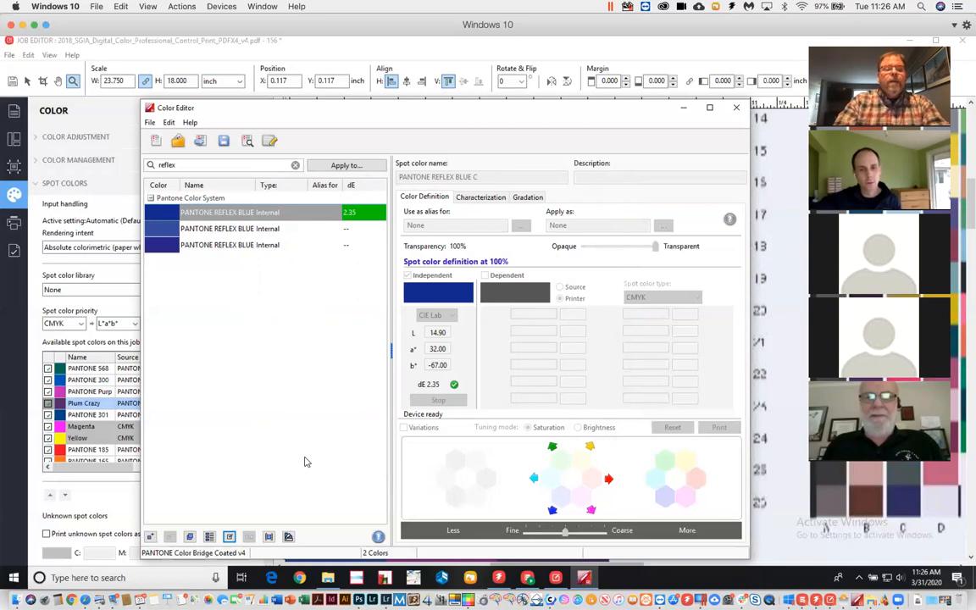
click(171, 200)
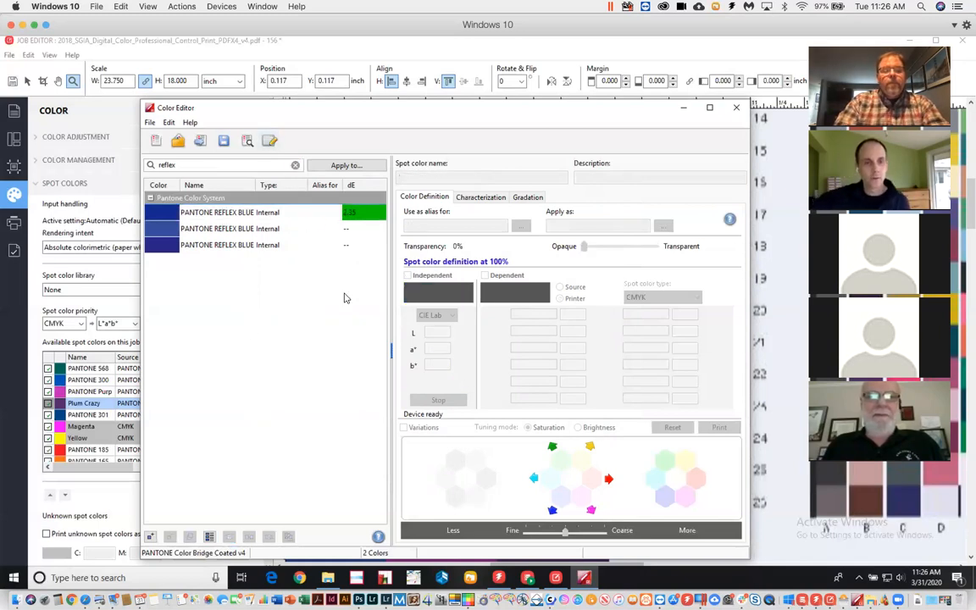
Step: Filter the spot colors by "C" and select every Pantone color from PANTONE 1-1-1 C through PANTONE YELLOW C
click(296, 164)
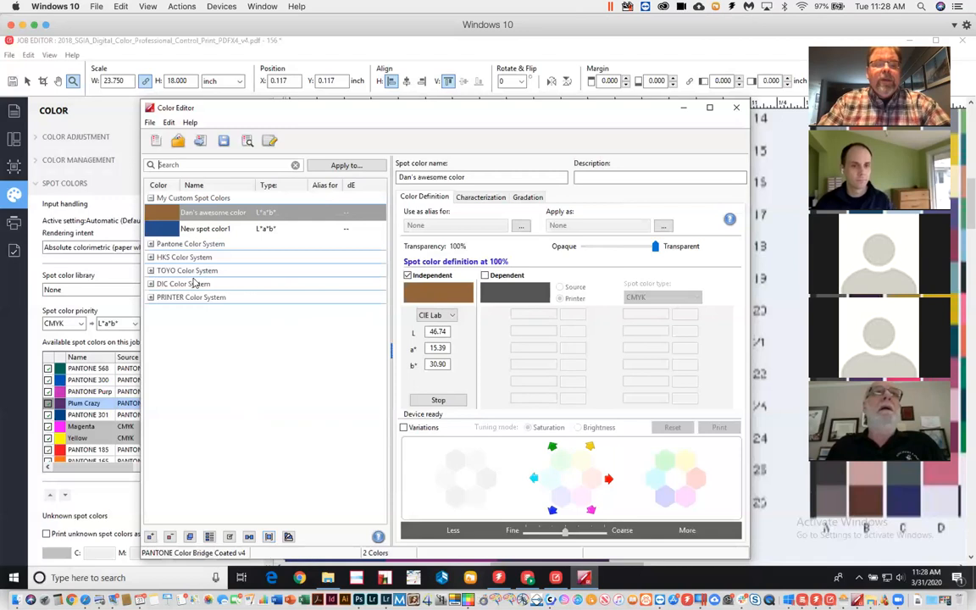
click(195, 215)
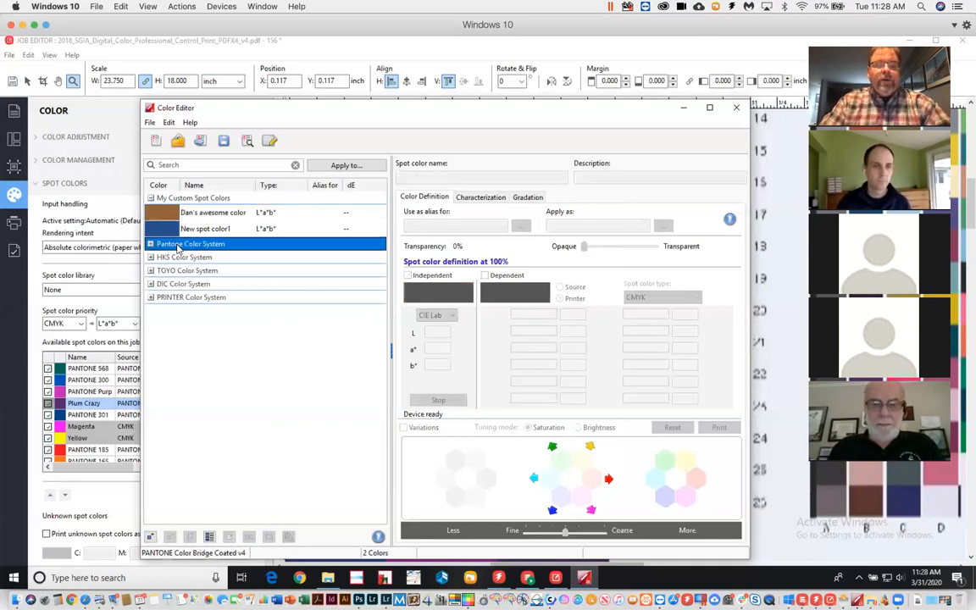
click(194, 165)
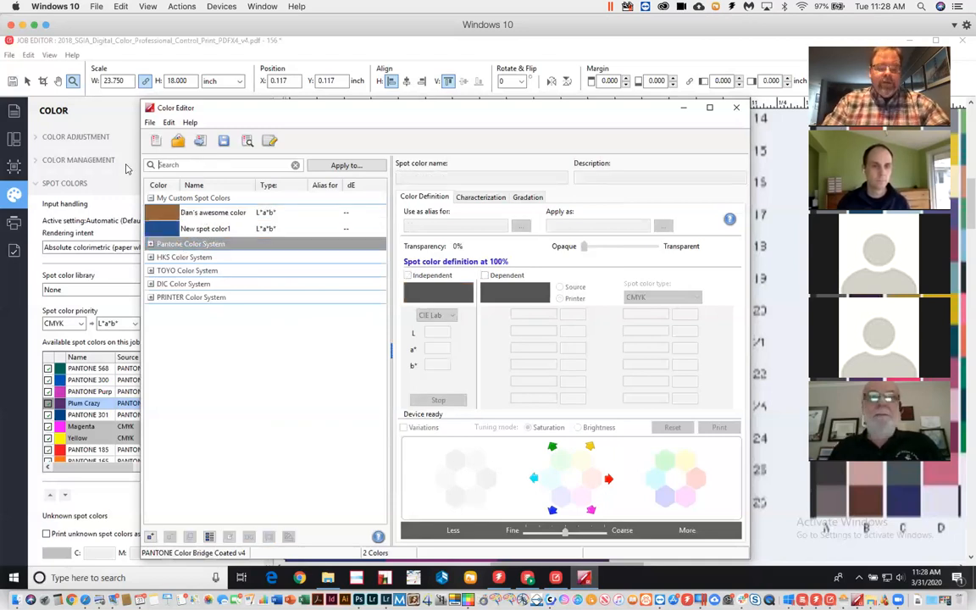
text(C)
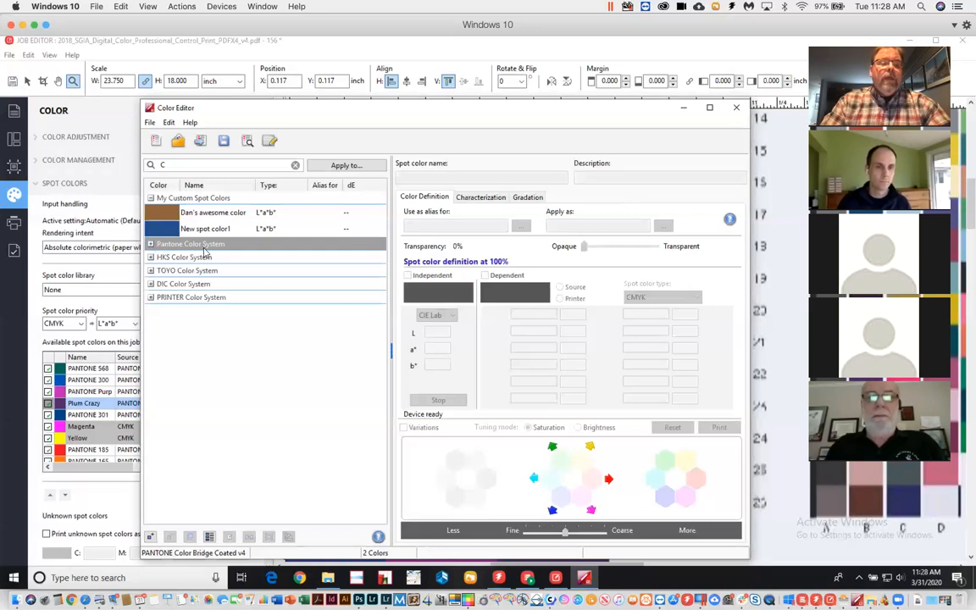
double_click(186, 245)
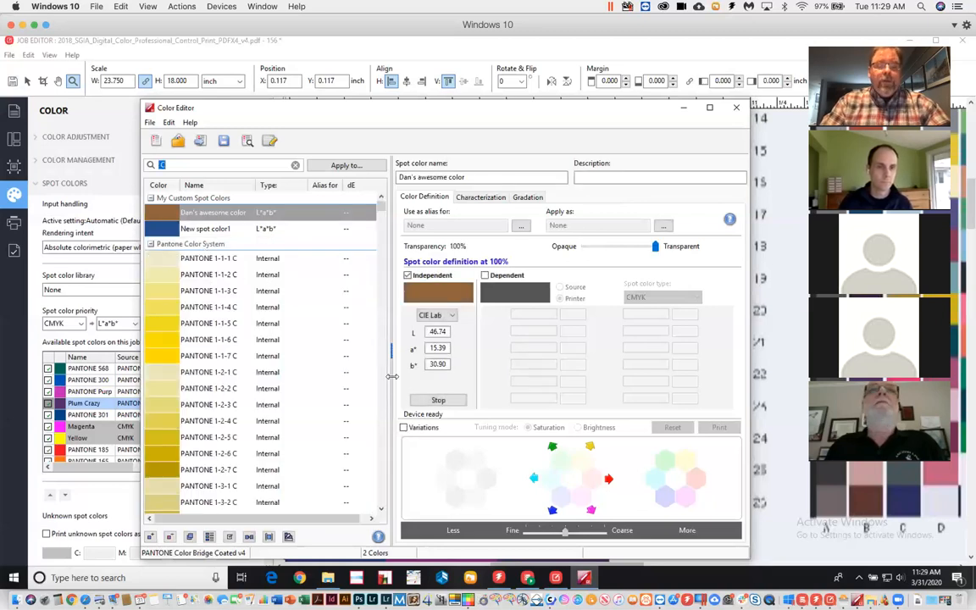
click(186, 258)
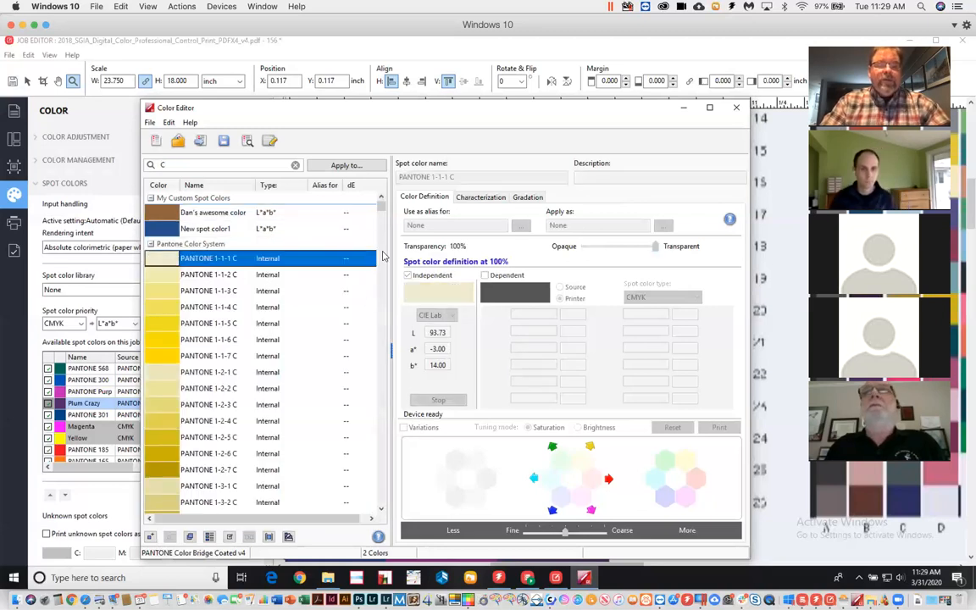
drag(381, 203, 310, 485)
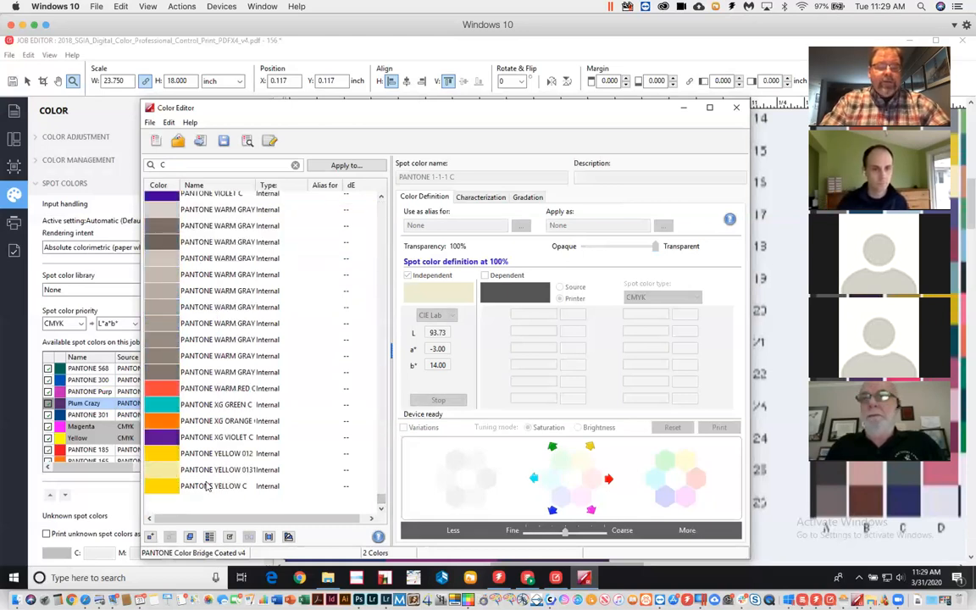
shift+click(207, 487)
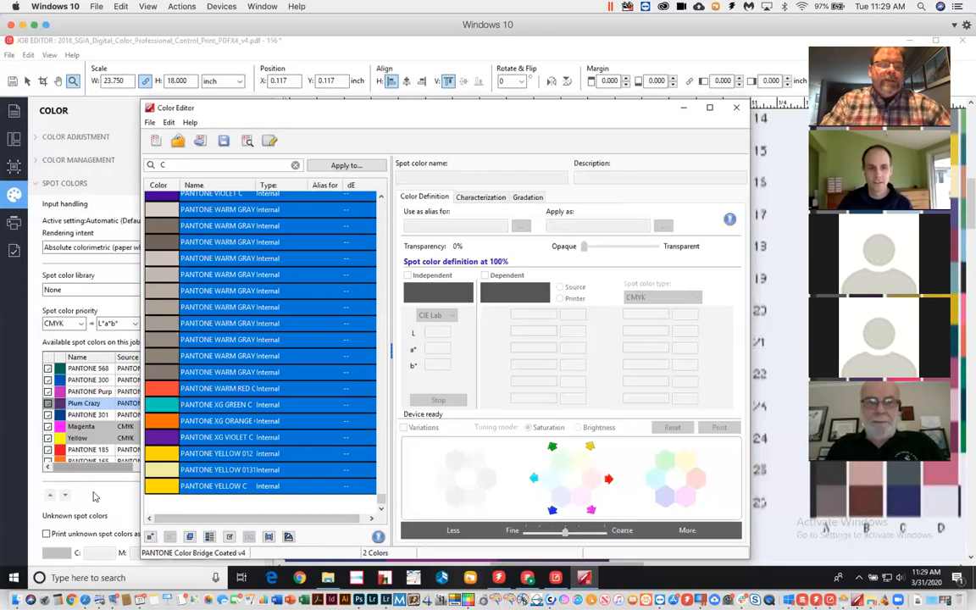
Step: Switch to Fiery Command WorkStation and open optimization1585244743.pdf from the EPSON SC-P9000 jobs, discarding changes to the currently open job
click(92, 489)
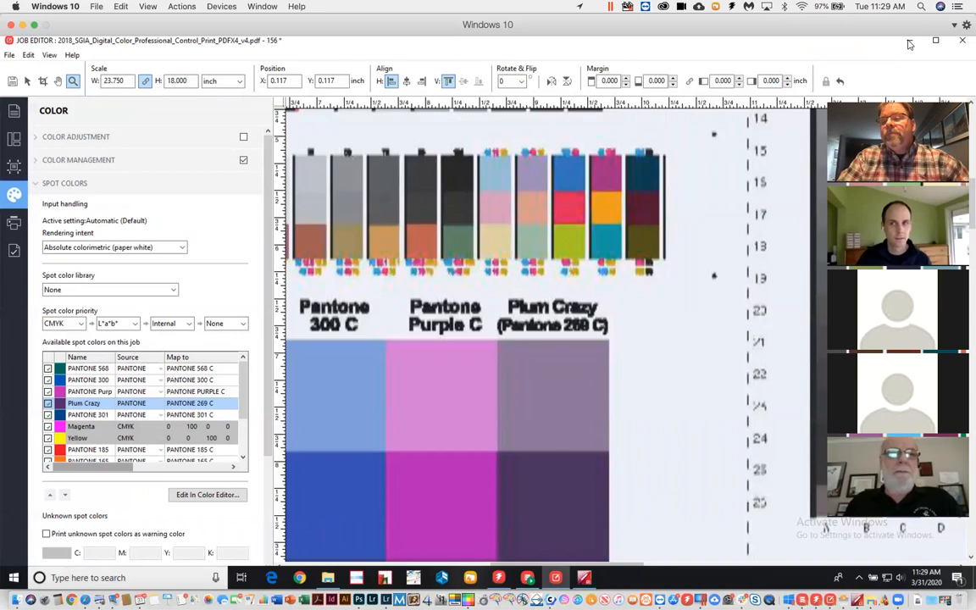
click(910, 41)
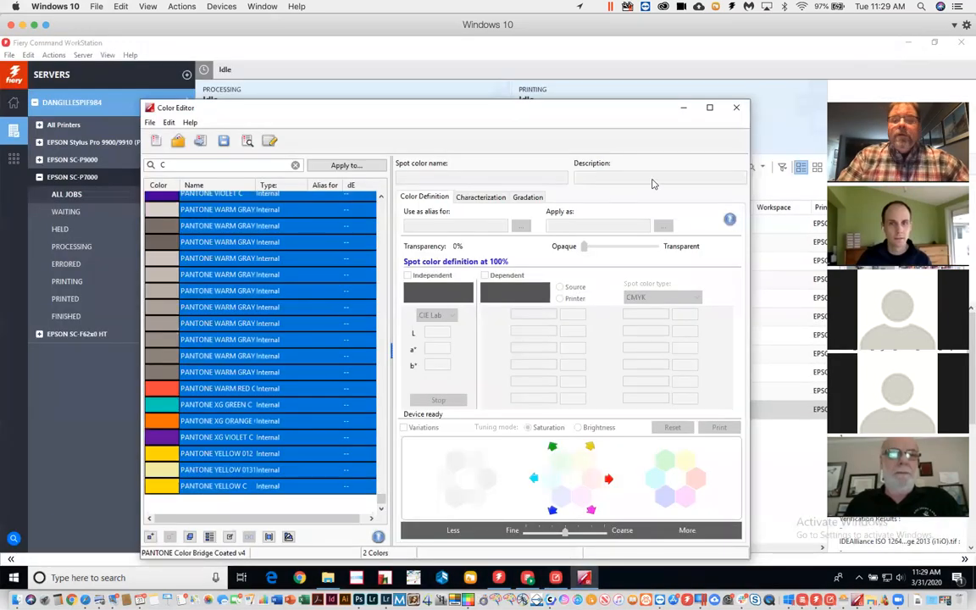
click(782, 133)
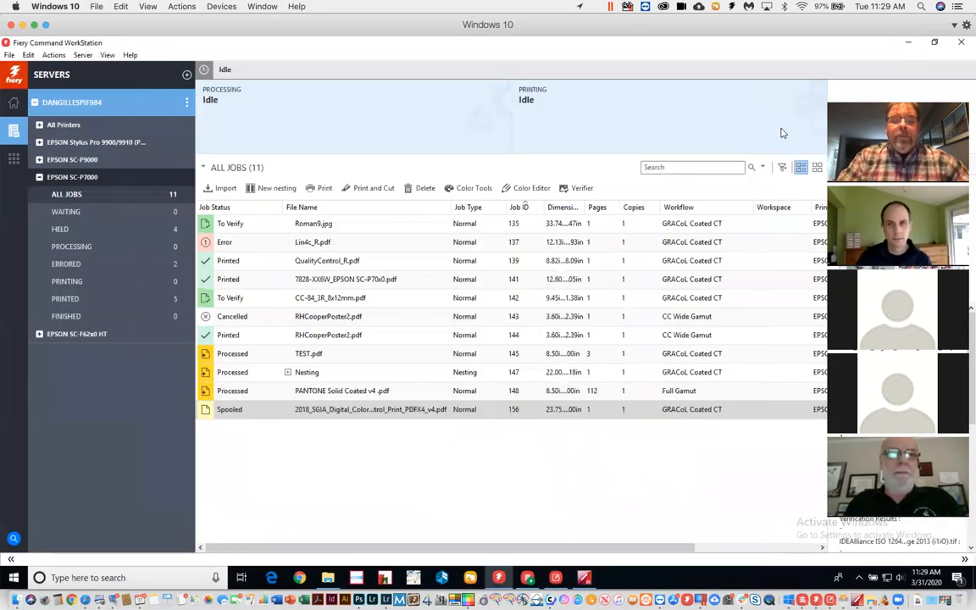
click(75, 159)
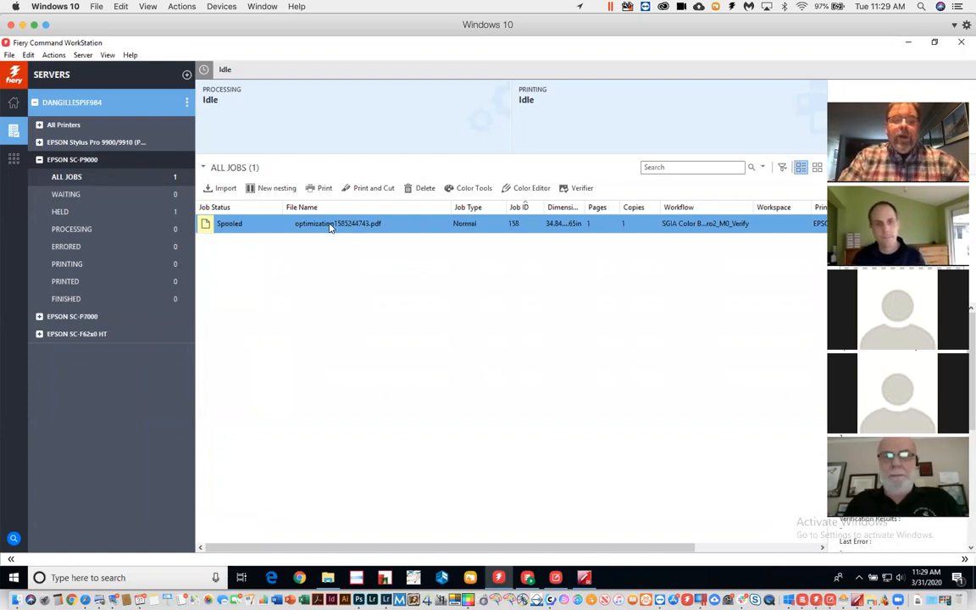
double_click(331, 226)
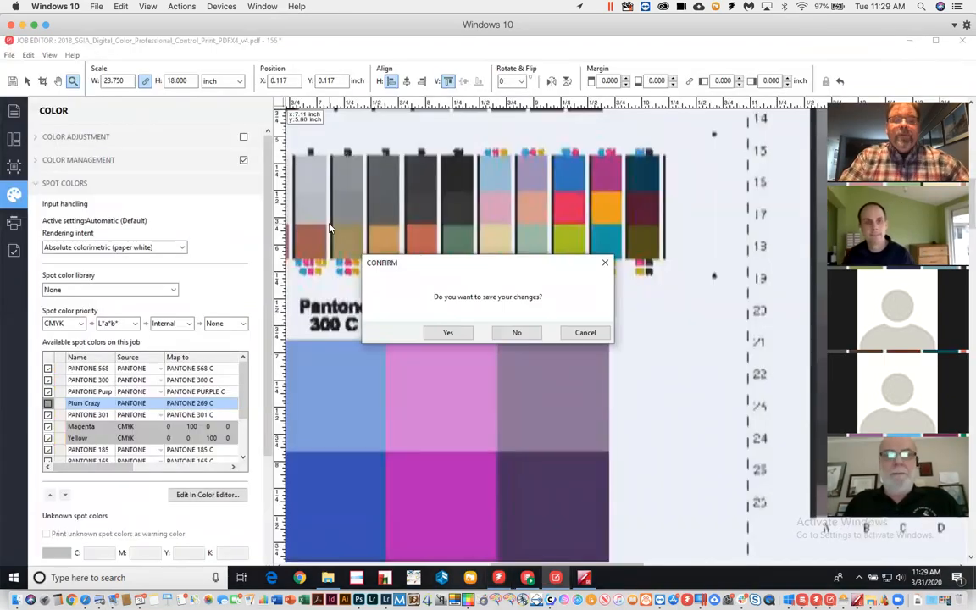
click(509, 332)
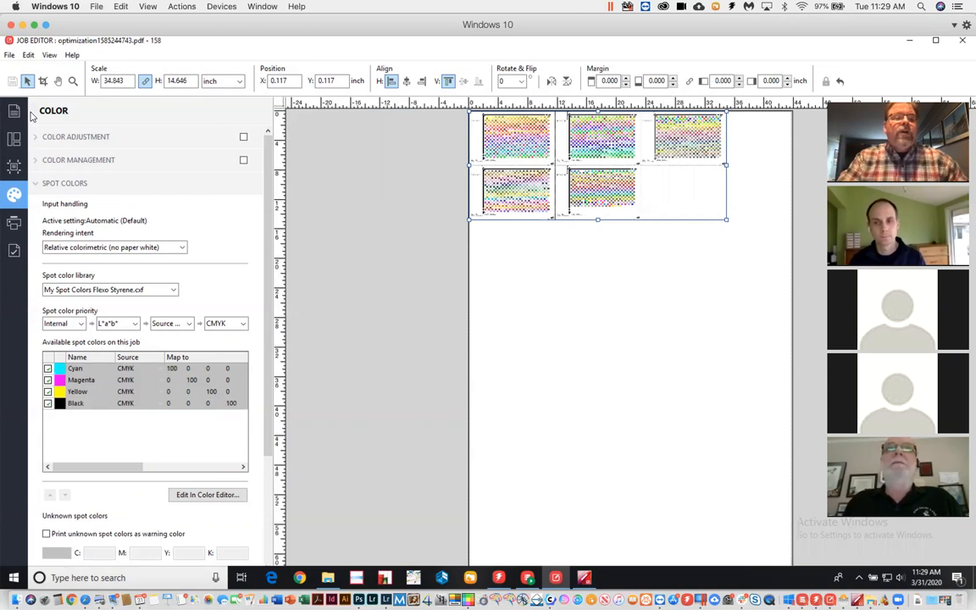
Step: Examine the patch charts across the pages of the optimization job up close
click(72, 80)
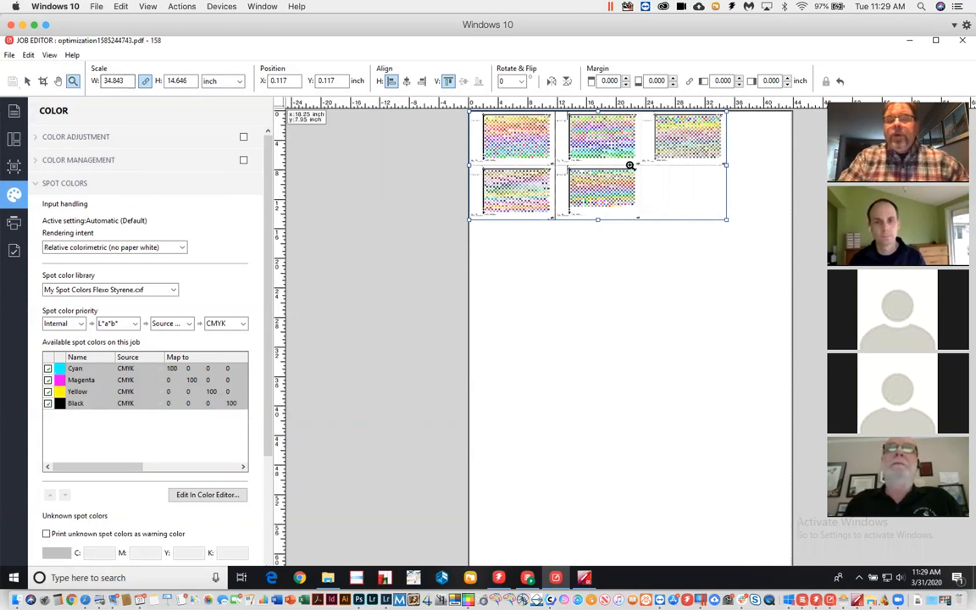
click(568, 150)
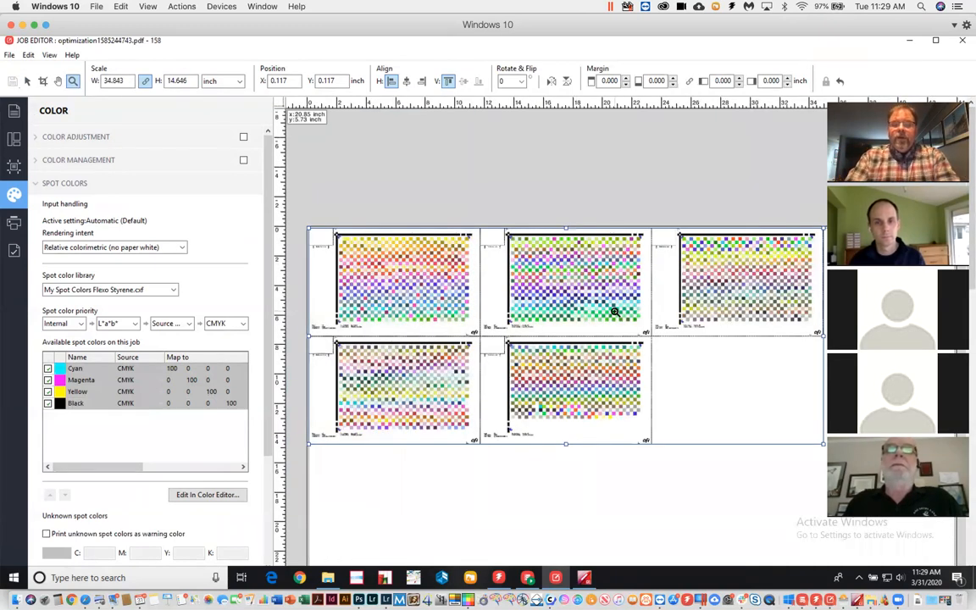
click(337, 242)
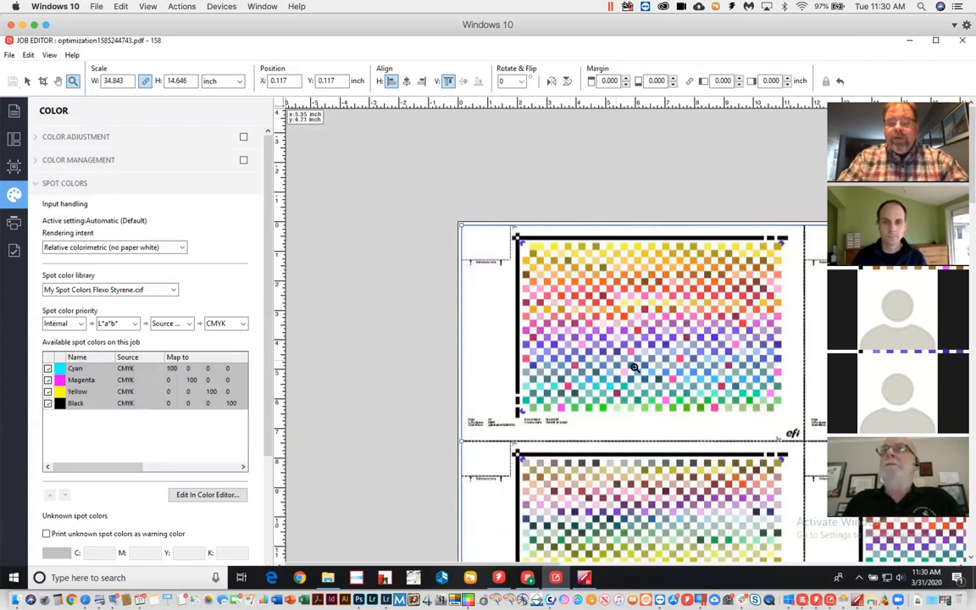
scroll(633, 366, down, 5)
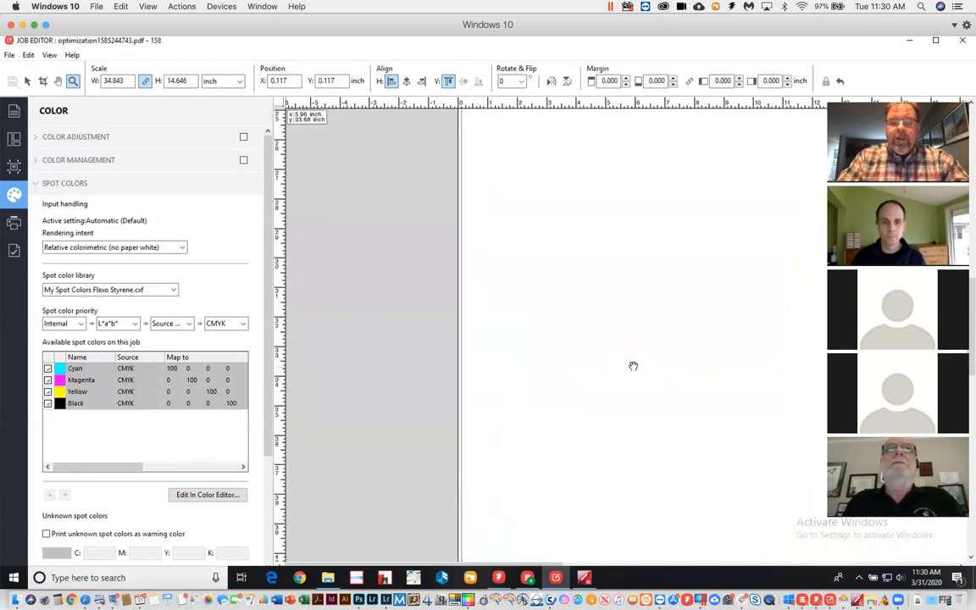
scroll(632, 366, up, 5)
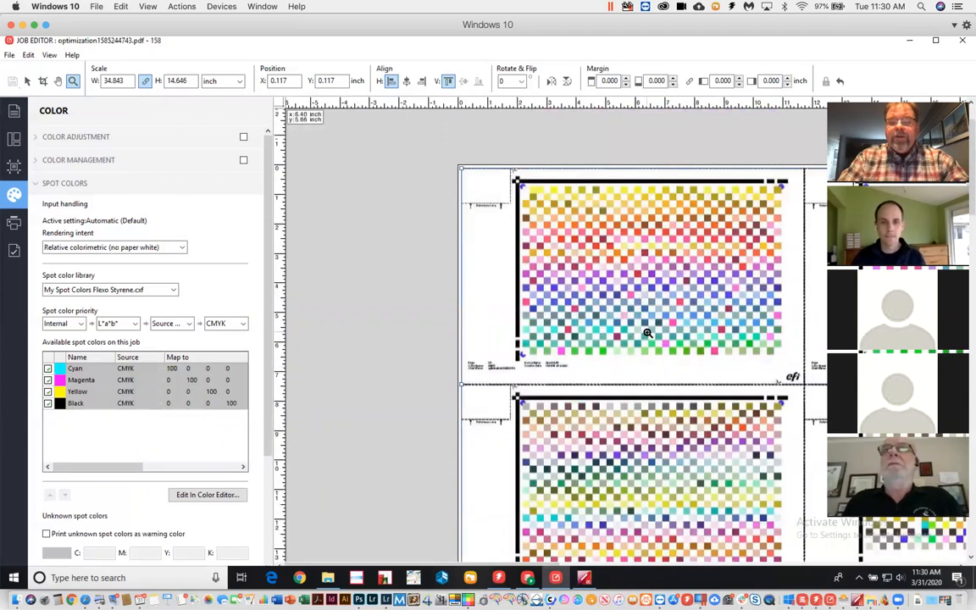
drag(654, 327, 439, 260)
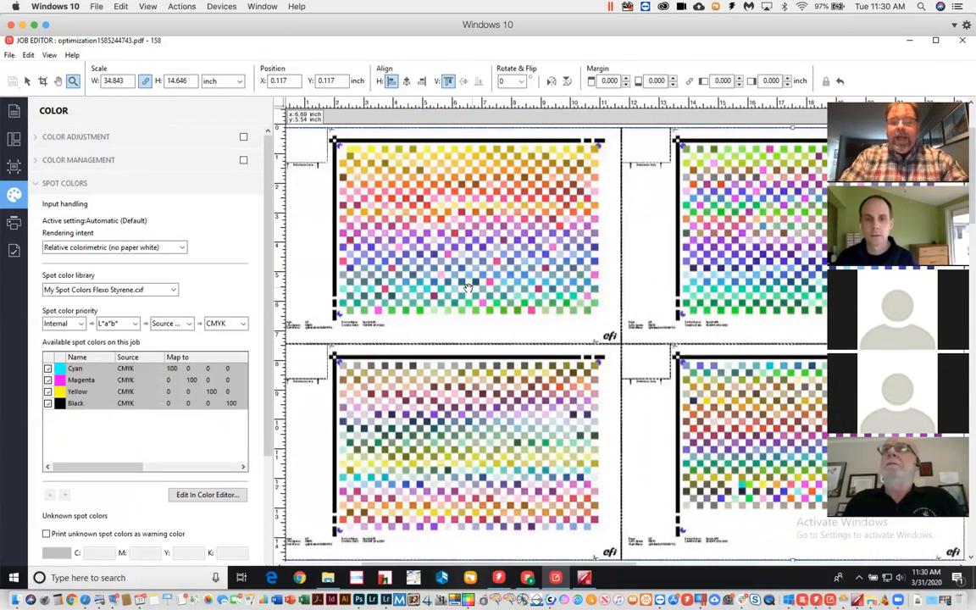
drag(568, 273, 366, 301)
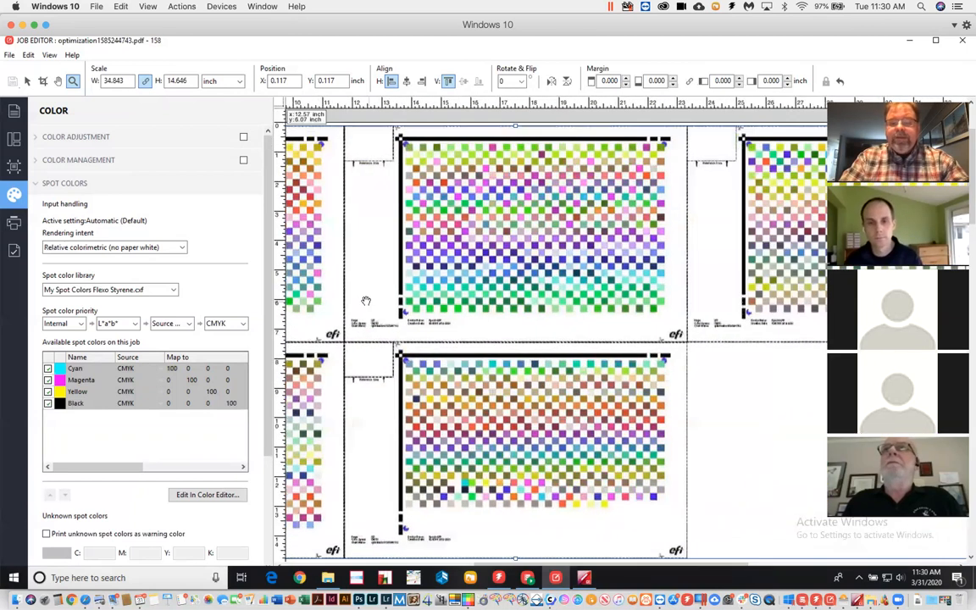
drag(517, 246, 287, 297)
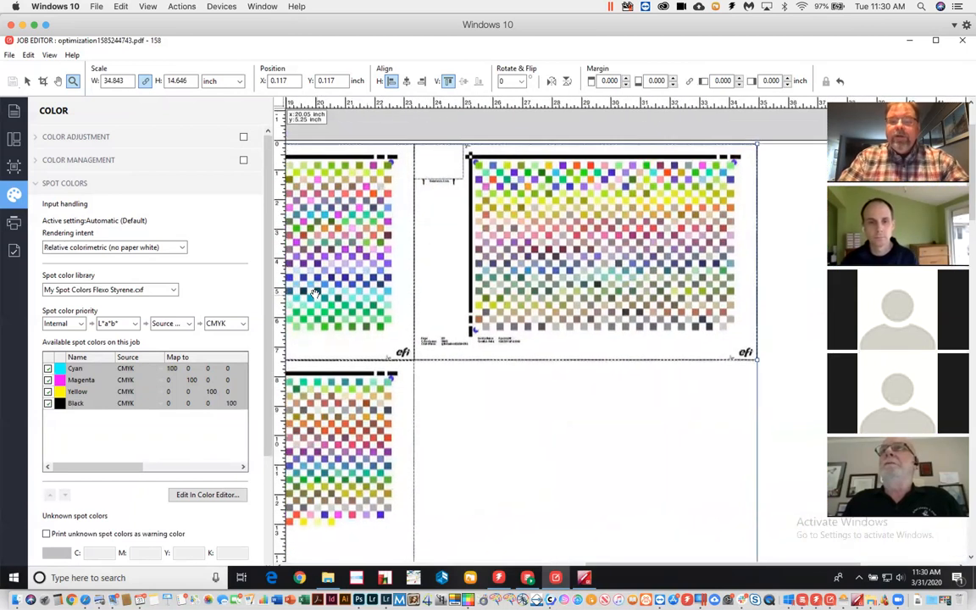
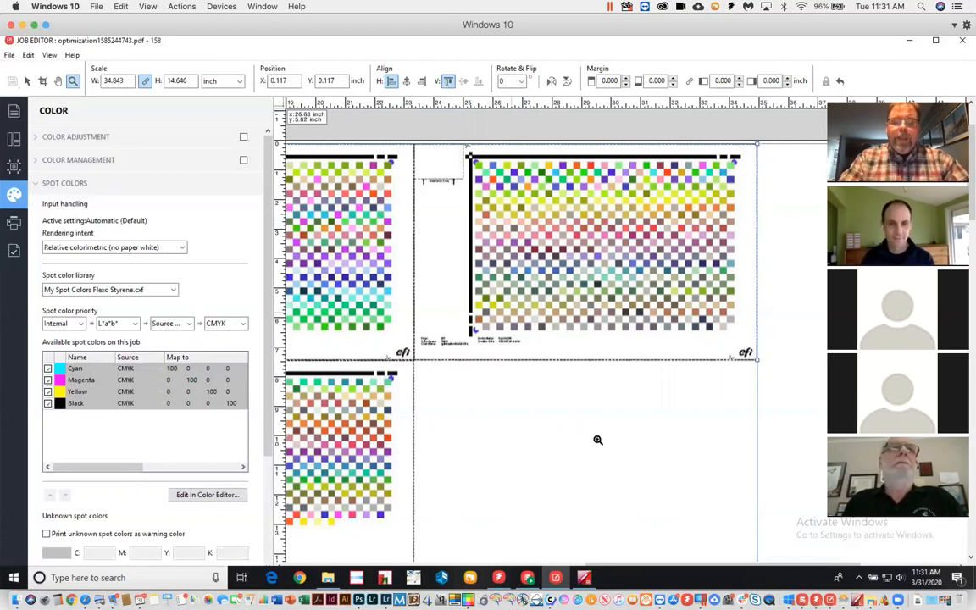
Step: Switch to Color Editor and print a swatch book of the selected colors on the EPSON SC-P7000 with 30 X 20 mm patches and absolute colorimetric intent
mouse_move(584, 579)
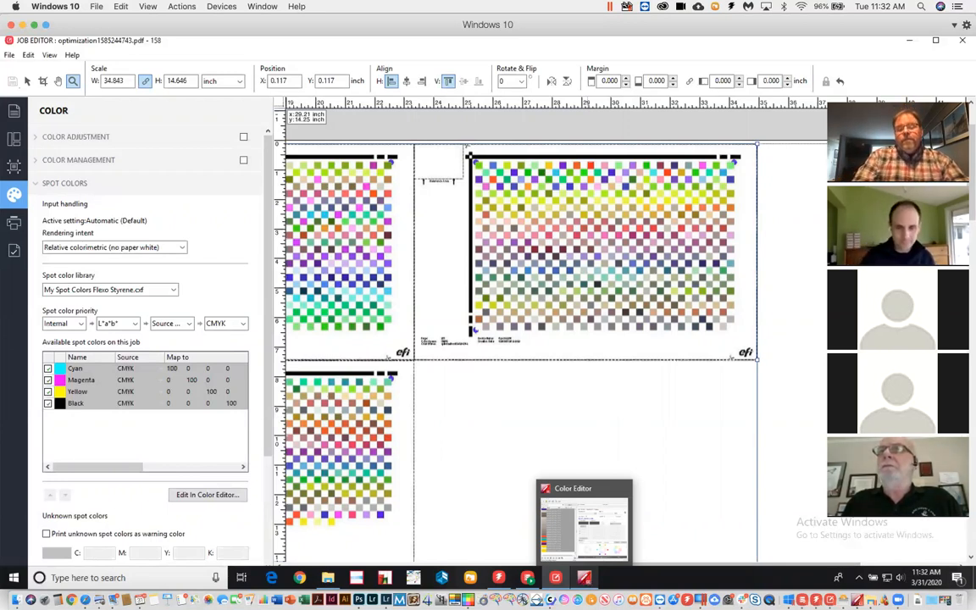
click(585, 576)
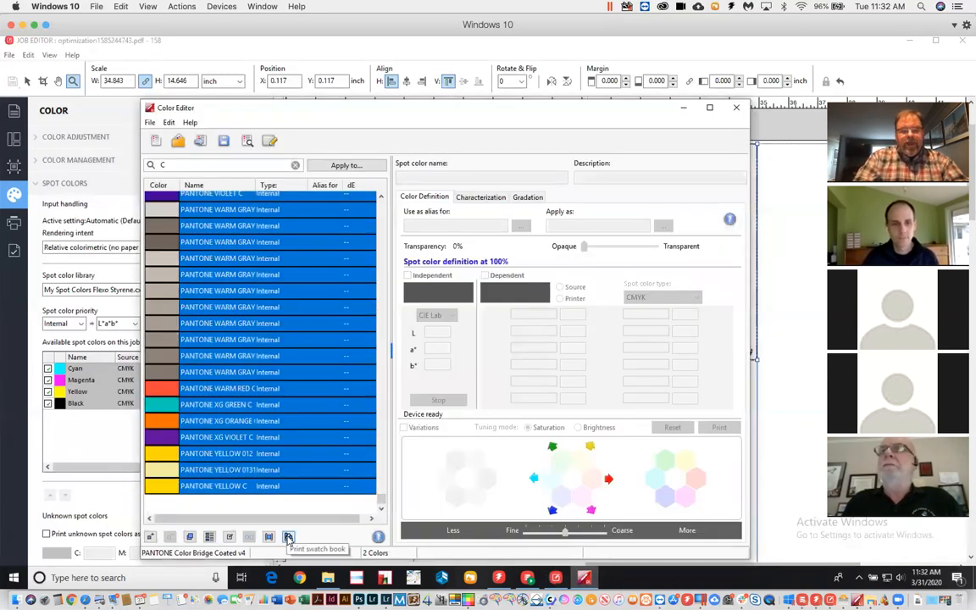
click(288, 537)
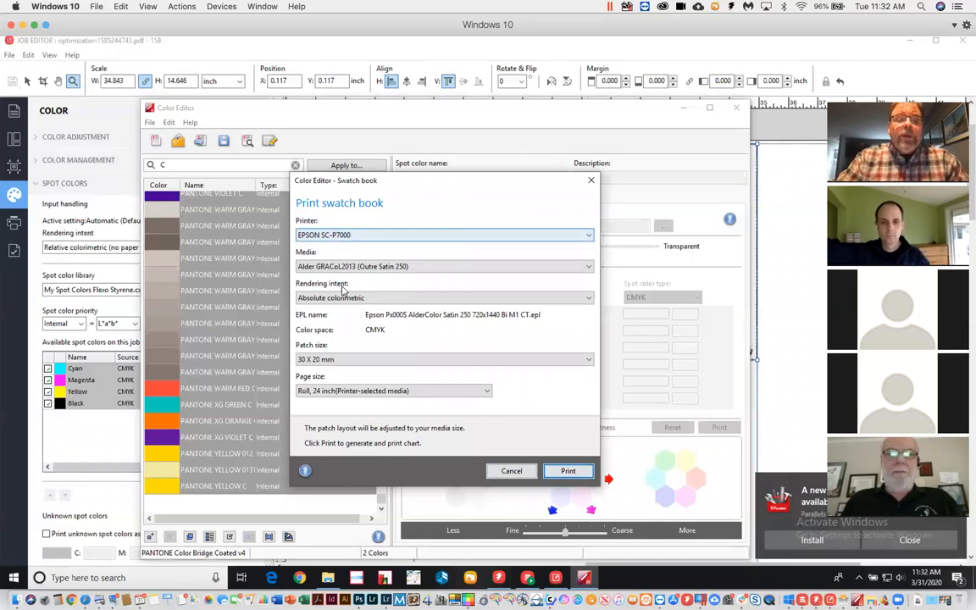
click(312, 360)
click(362, 430)
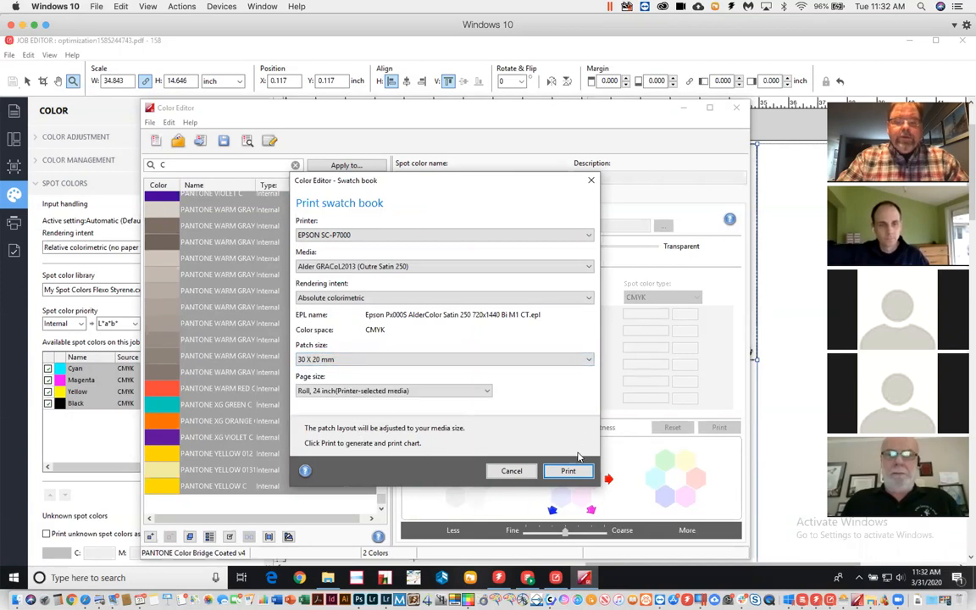
click(569, 472)
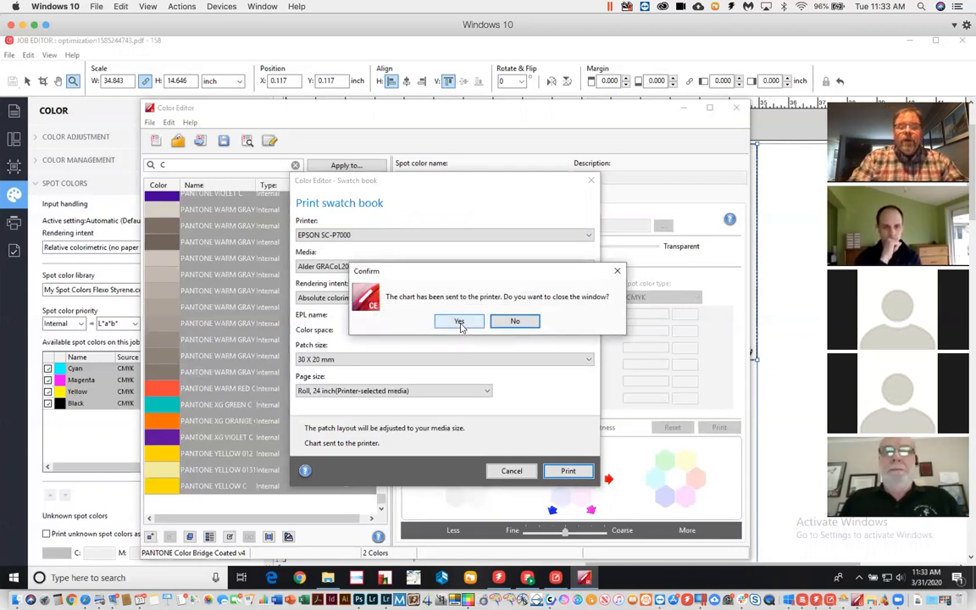
click(459, 322)
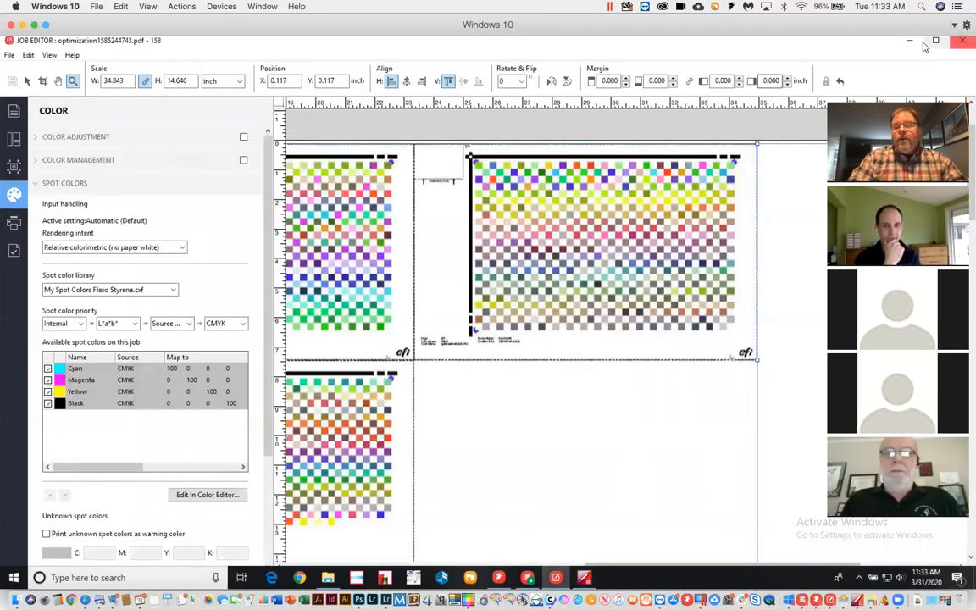
Step: Close the optimization job and Color Editor, and show the EPSON SC-P7000 job list
click(962, 40)
click(733, 107)
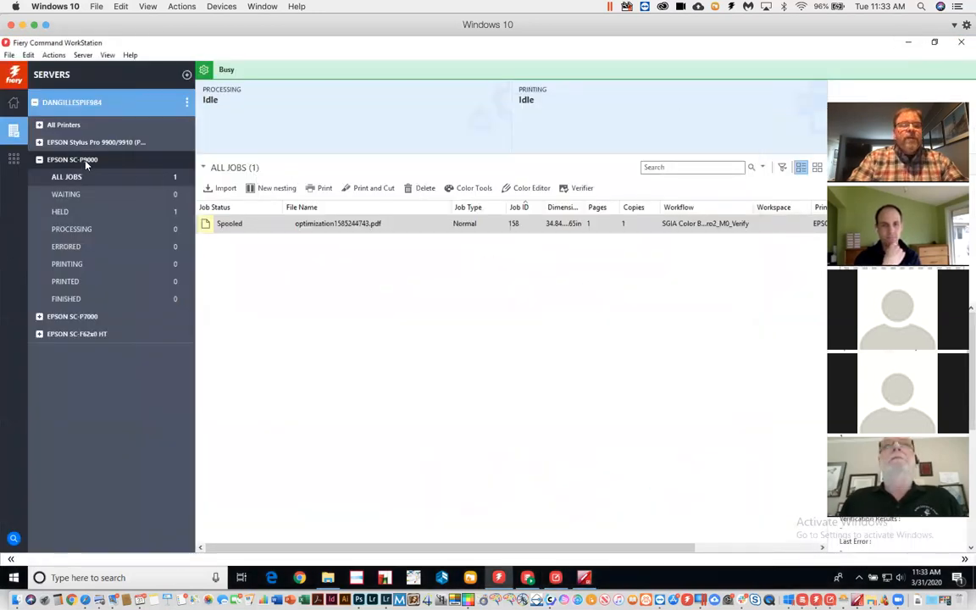
click(75, 317)
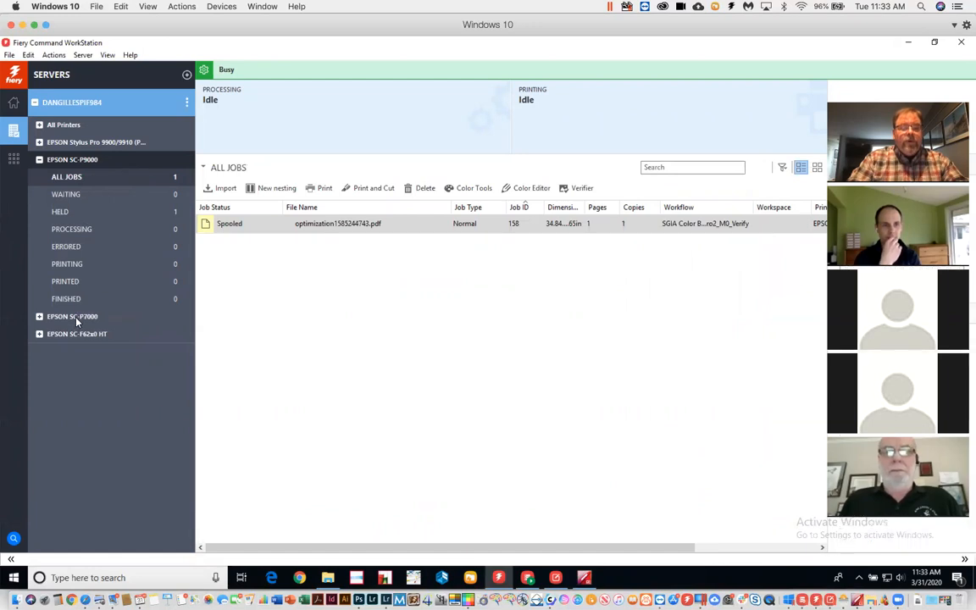
Step: Open PrintSwatch1585668773.pdf in Job Editor, check its swatch preview at different magnifications, and return to the job list
click(311, 432)
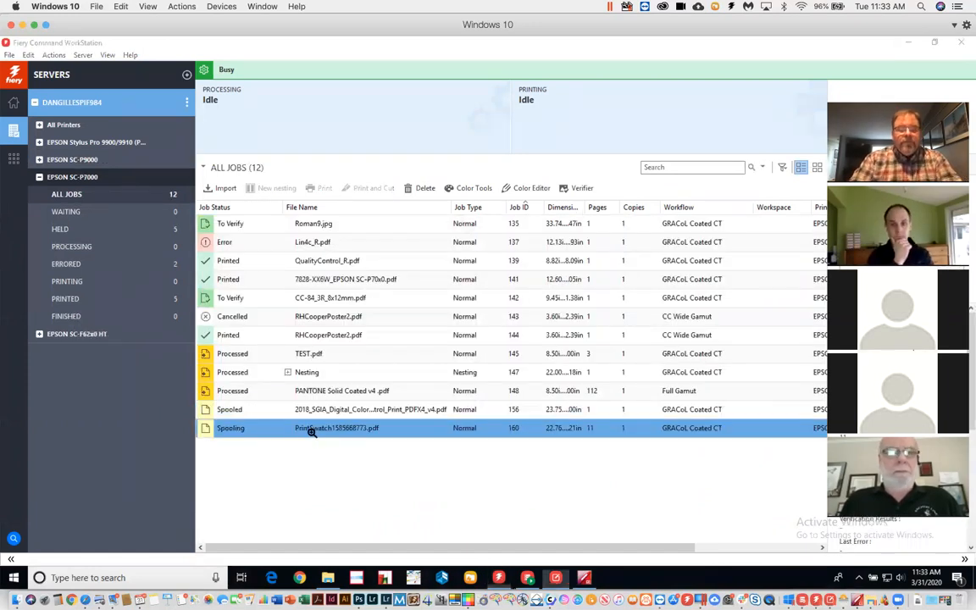
double_click(311, 432)
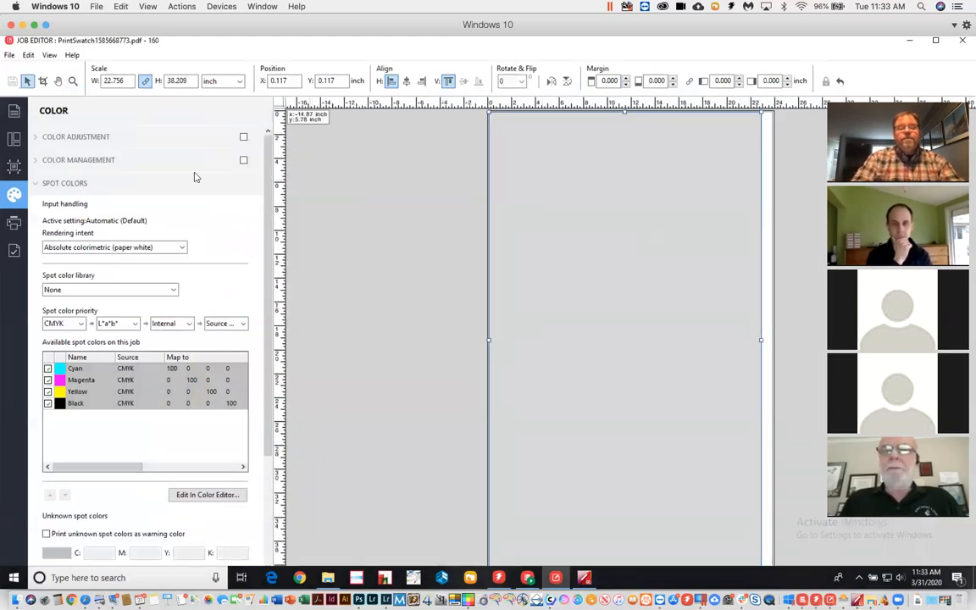
click(73, 81)
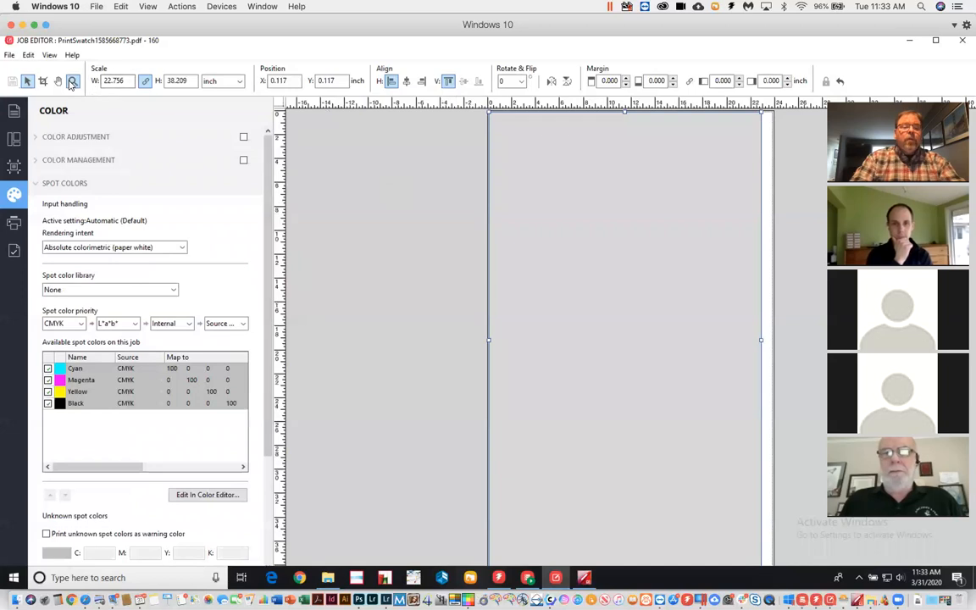
right_click(582, 282)
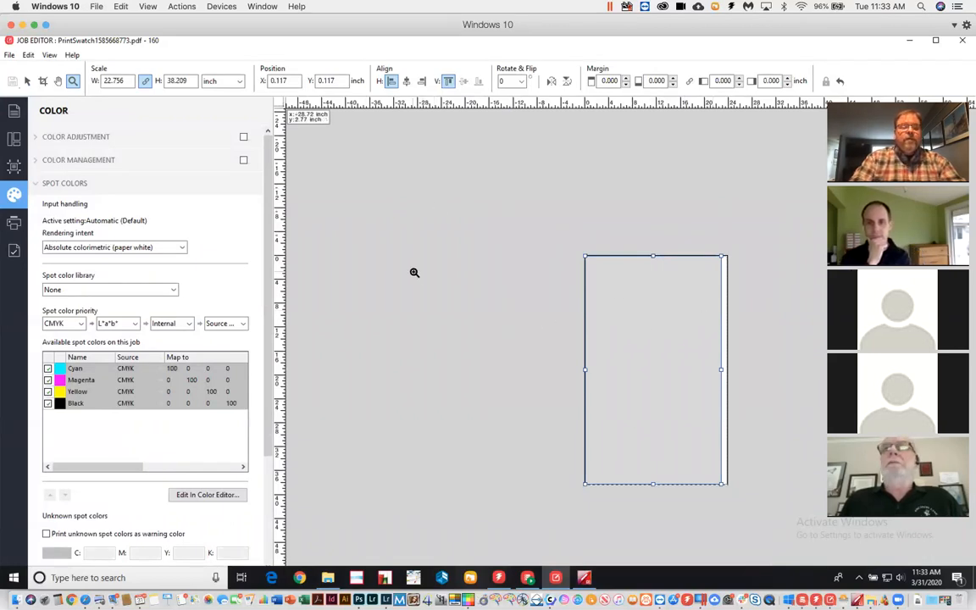
click(675, 339)
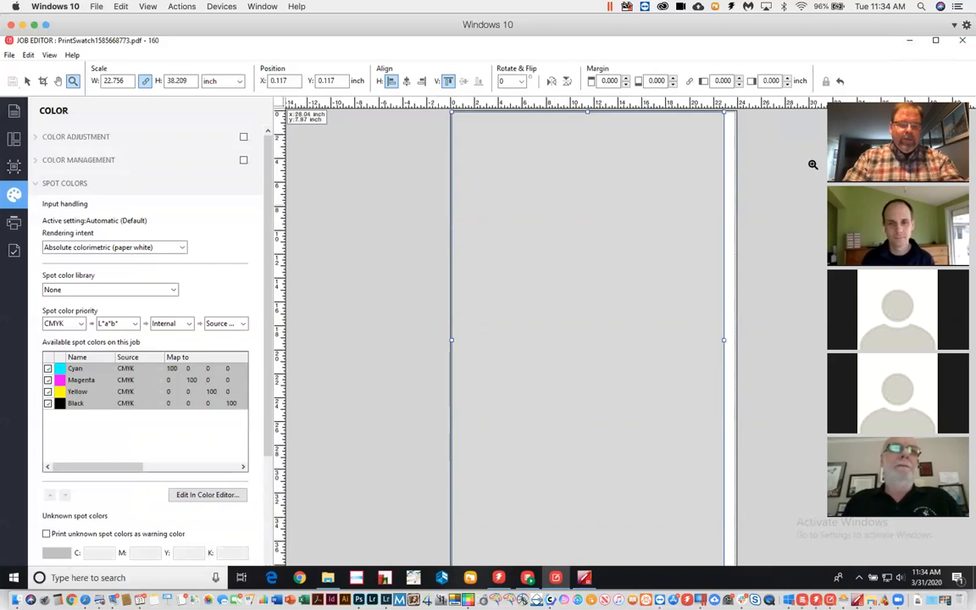
click(910, 43)
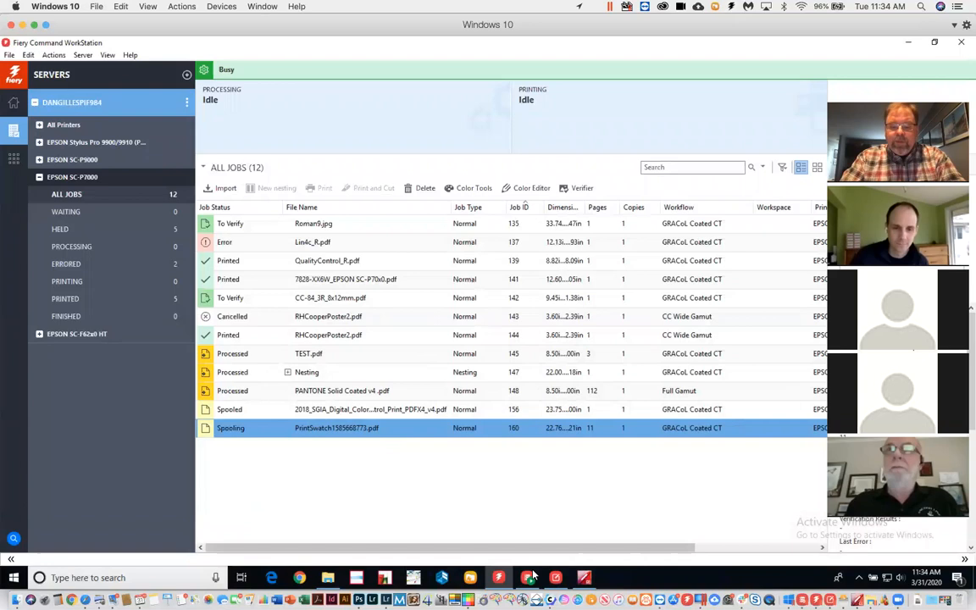
Step: Switch to Color Editor and print a swatch book of PANTONE 1-1-1 C through 1-2-7 C on the EPSON SC-P7000 with 30 X 20 mm patches
click(585, 577)
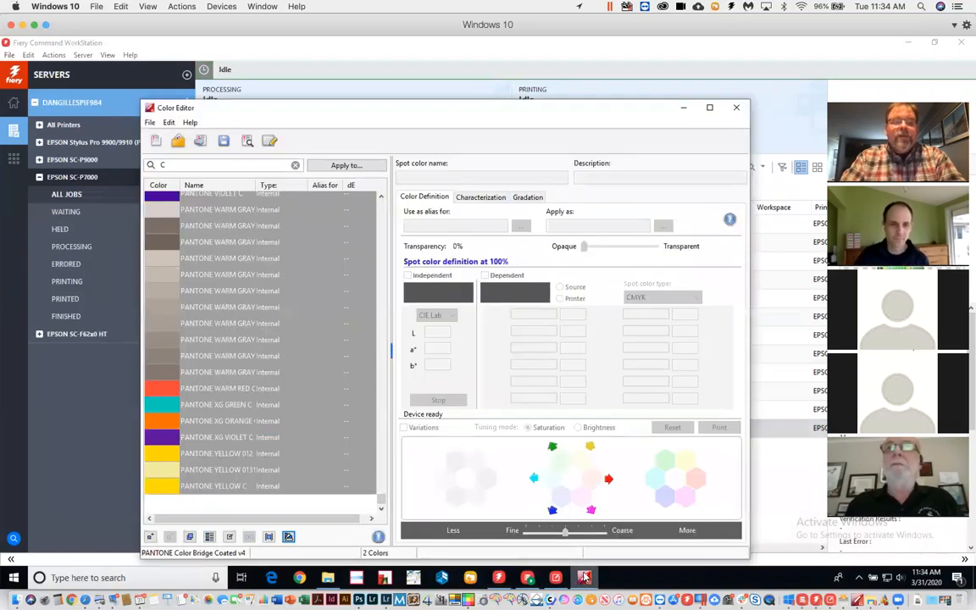
click(382, 230)
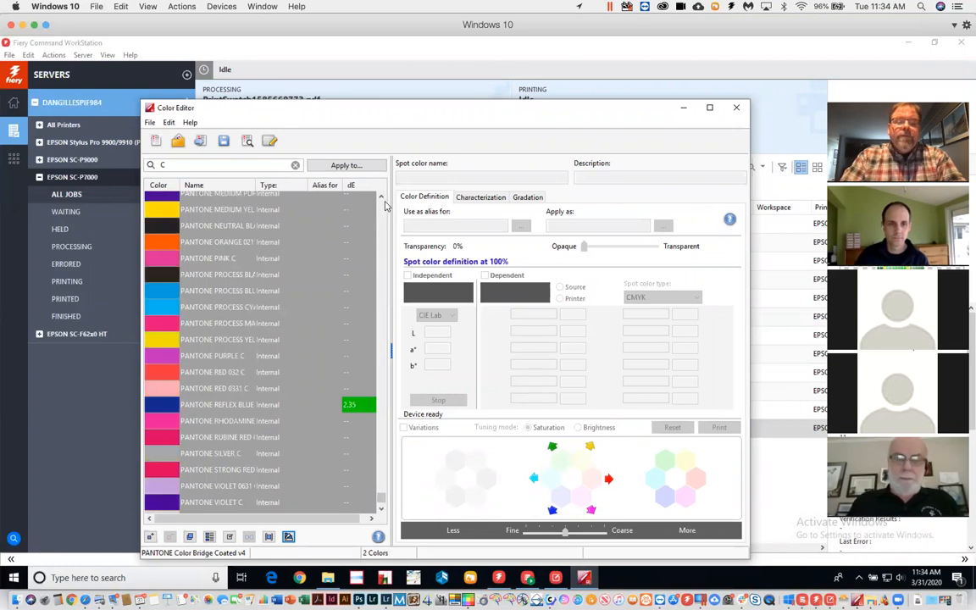
scroll(380, 254, up, 4)
drag(382, 500, 383, 180)
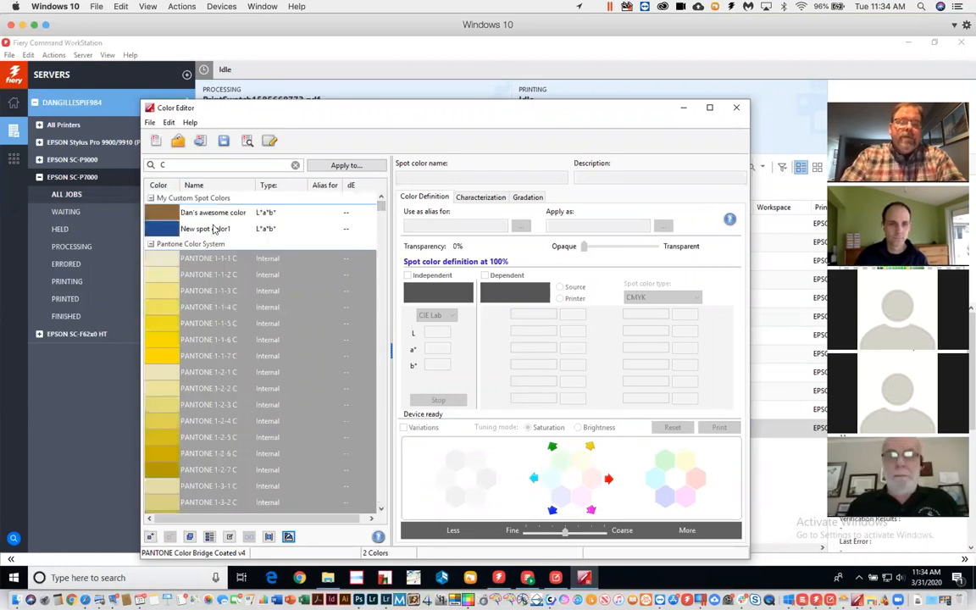
click(193, 228)
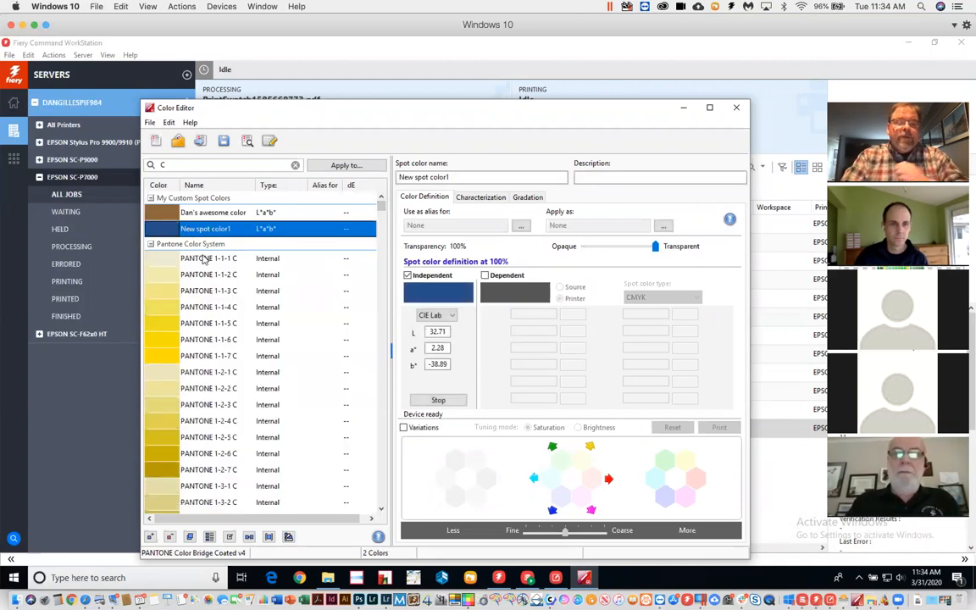
click(197, 258)
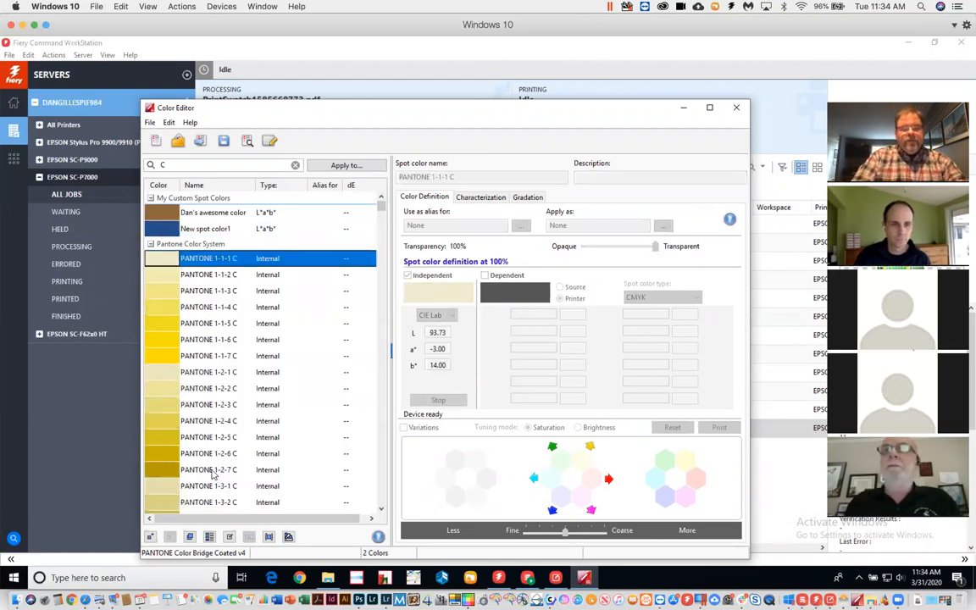
shift+click(231, 469)
click(289, 536)
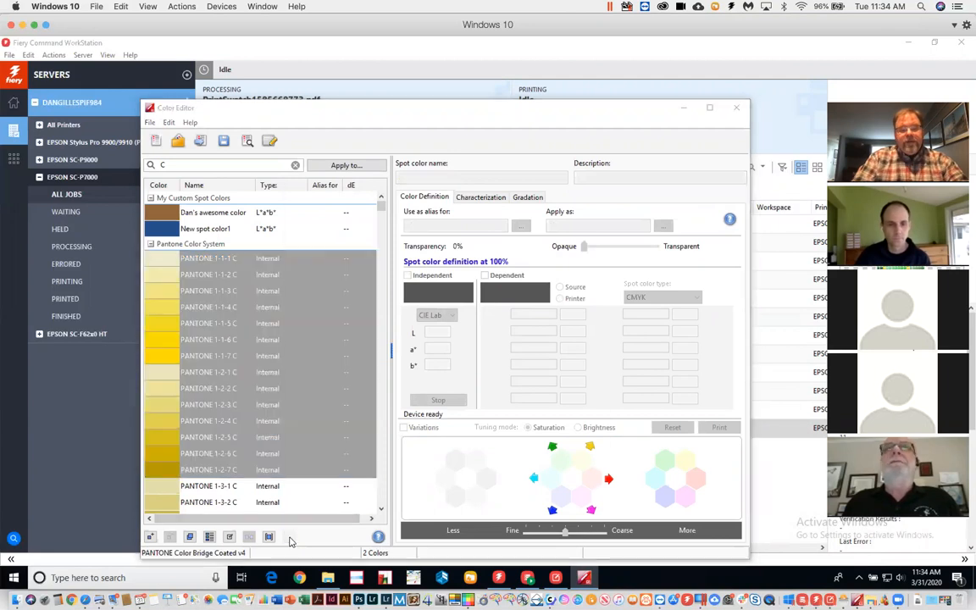
click(564, 471)
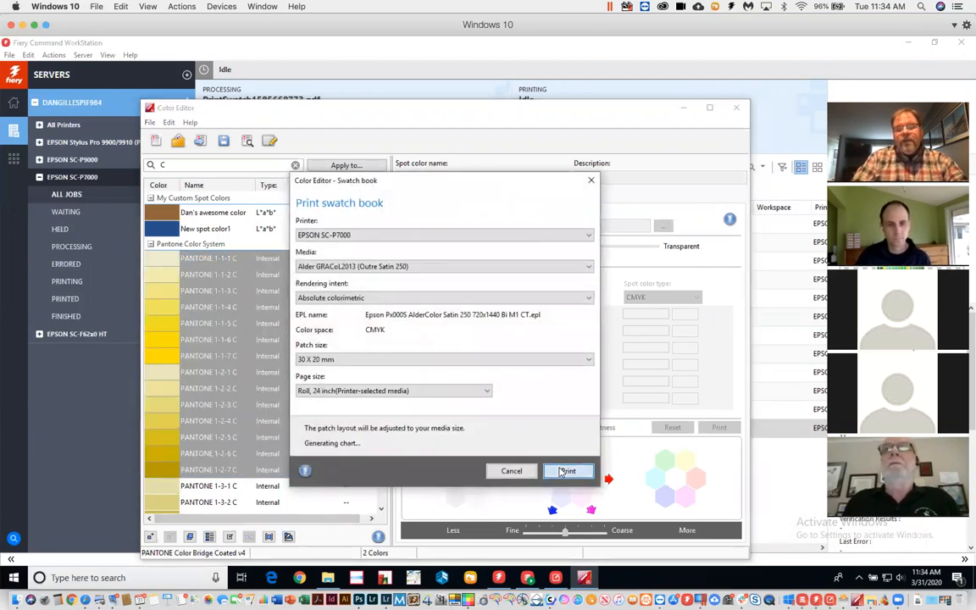
click(460, 321)
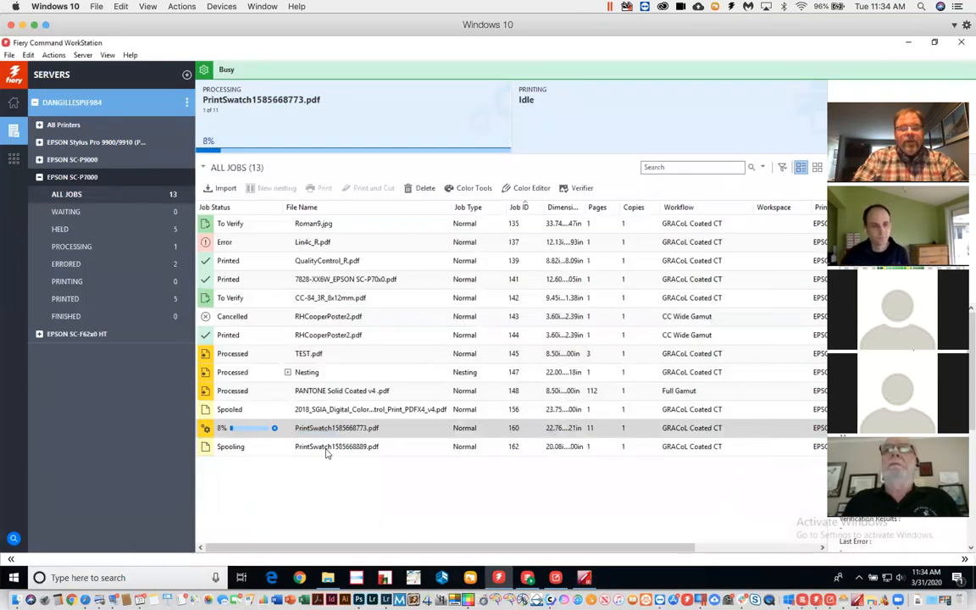
Step: Open PrintSwatch1585668773.pdf from the EPSON SC-P7000 jobs and examine the labels of its first Pantone patches up close
click(327, 449)
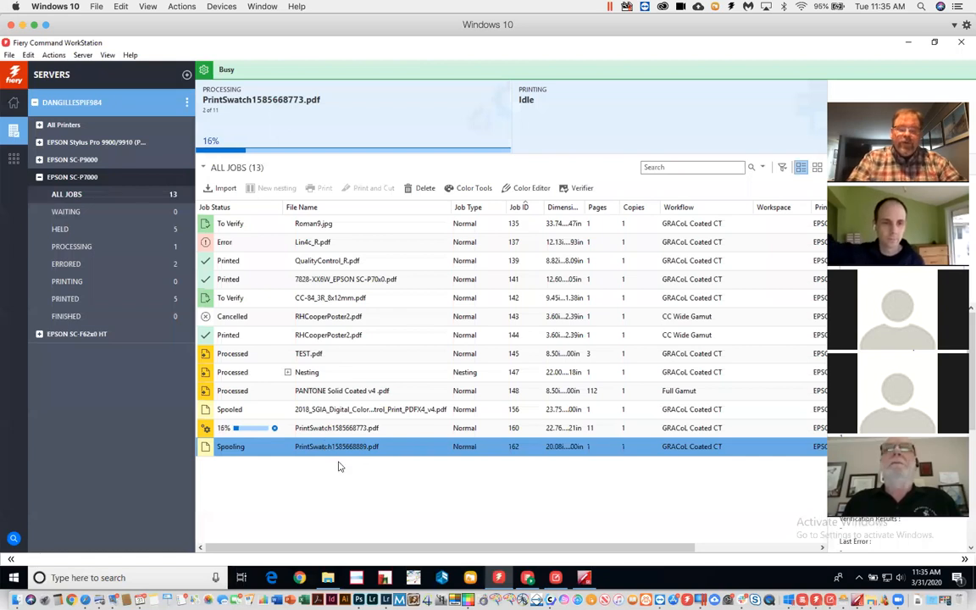
click(315, 429)
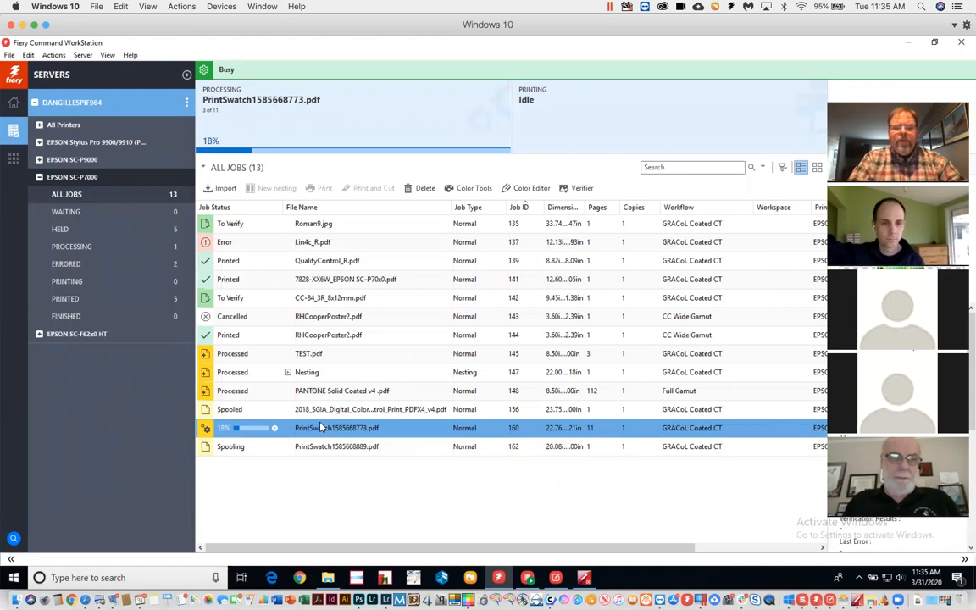
double_click(321, 428)
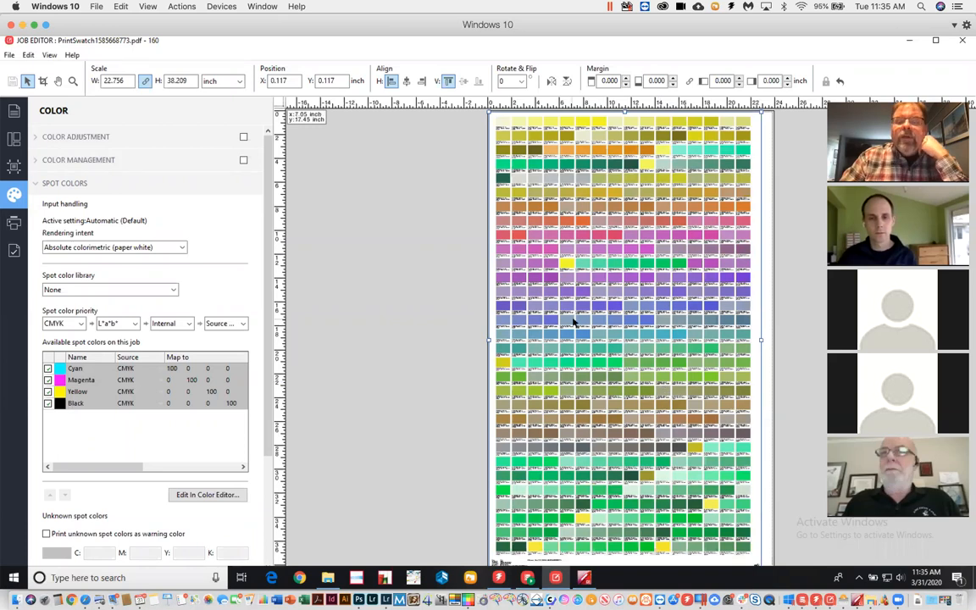
click(73, 80)
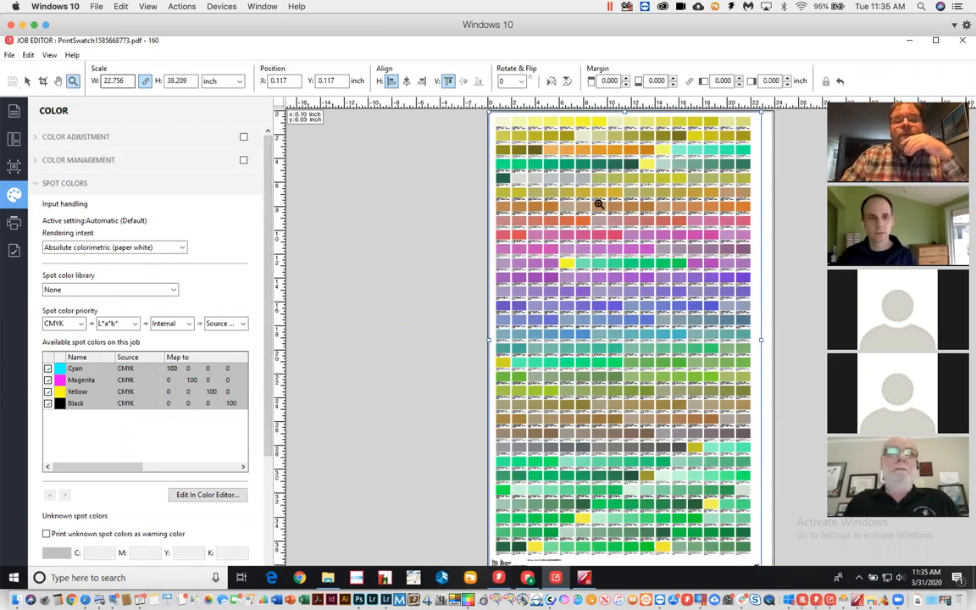
click(542, 213)
click(473, 194)
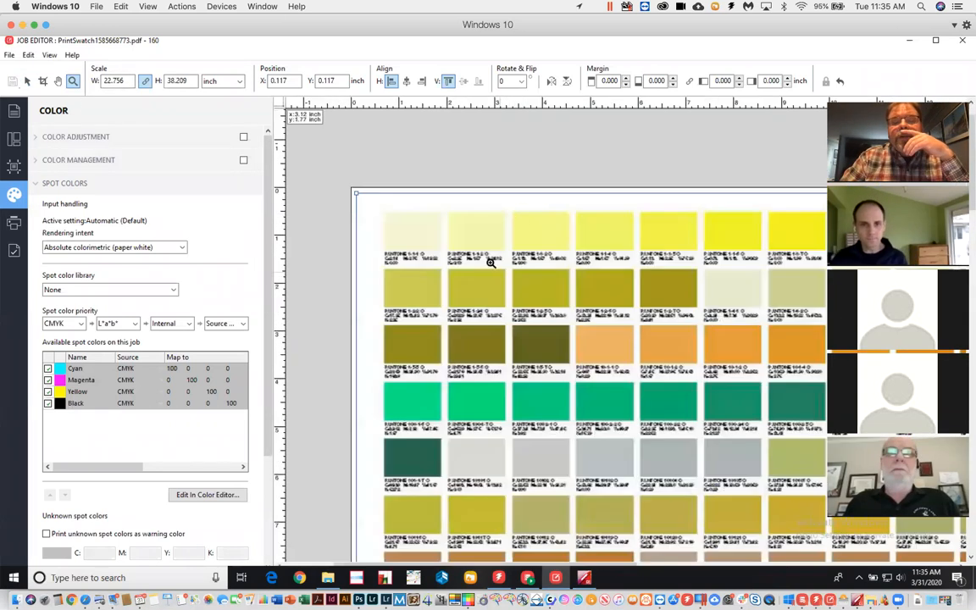
click(447, 243)
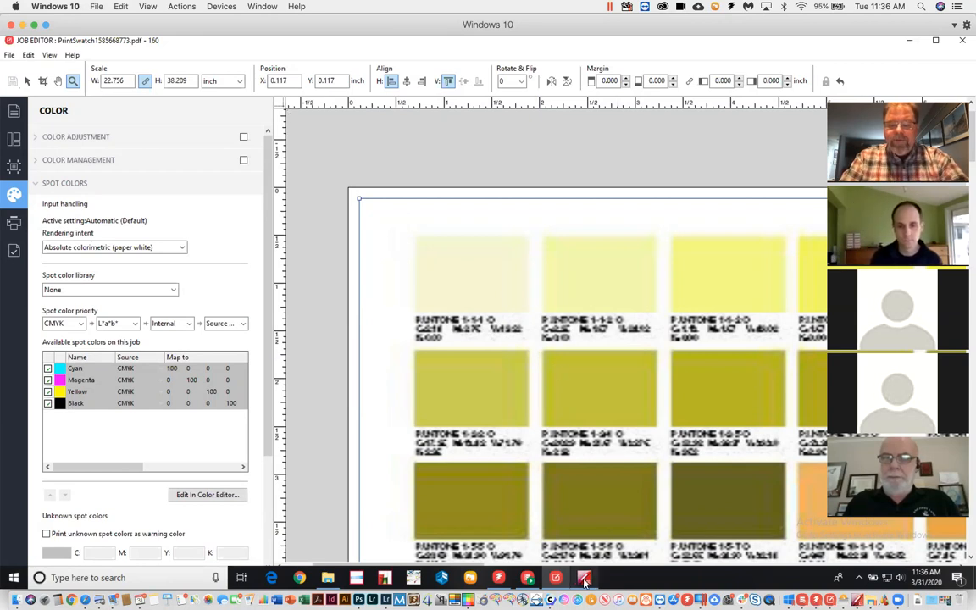
Step: Switch to Color Editor and filter the spot color list by "reflex"
mouse_move(583, 581)
click(576, 516)
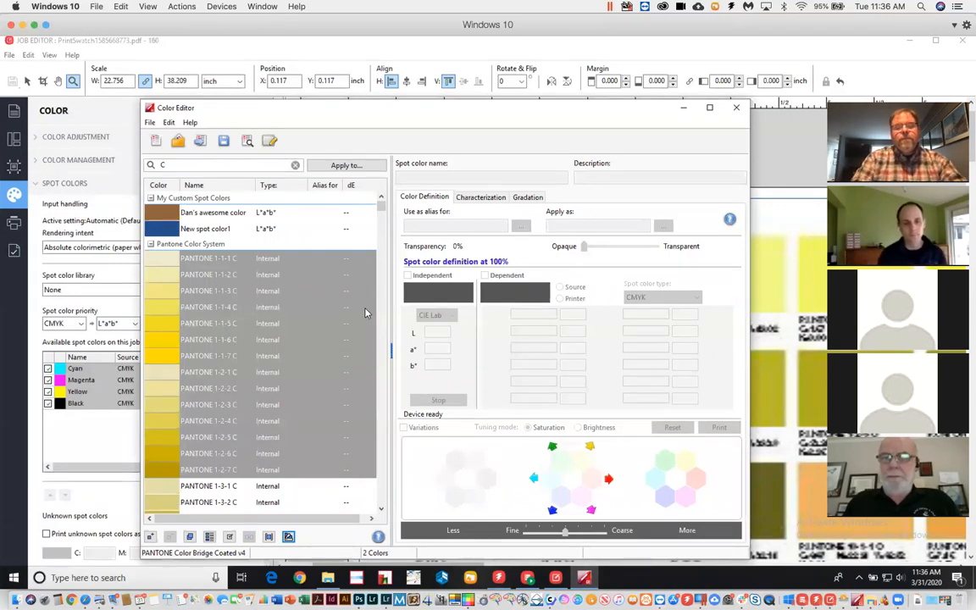
click(209, 213)
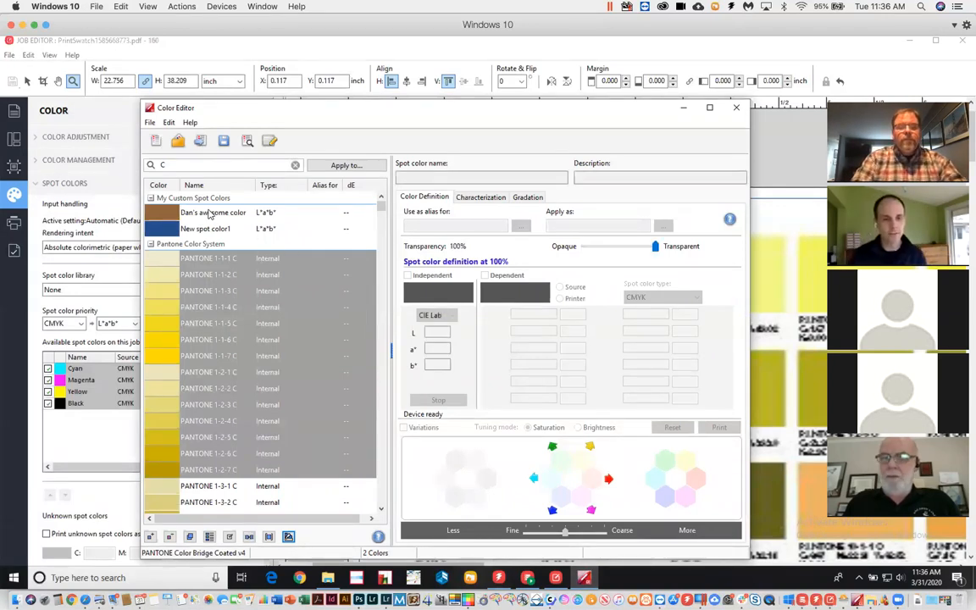
click(205, 229)
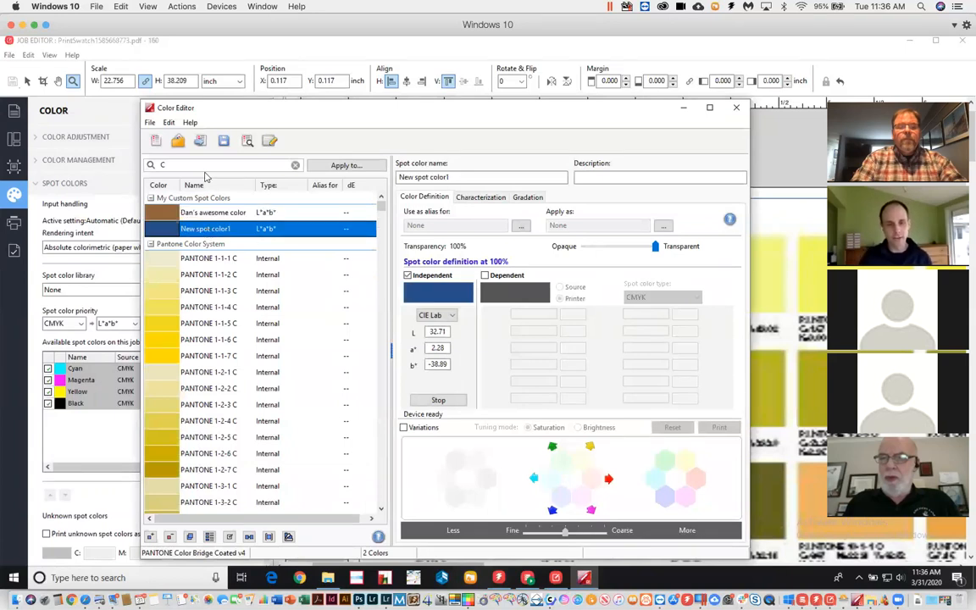
drag(202, 163, 143, 161)
text(reflex)
key(Return)
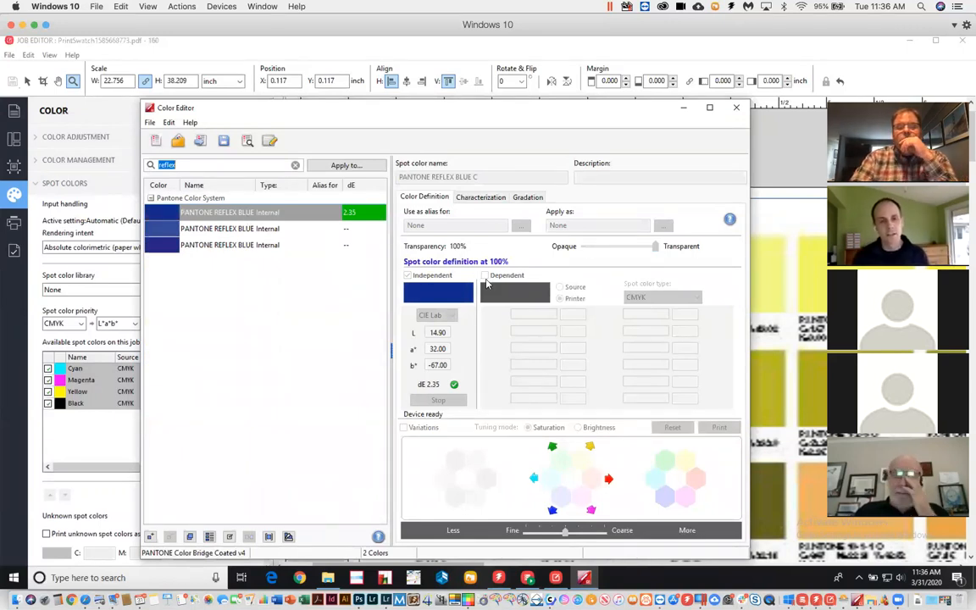
Step: Compare the color definitions of the coated and uncoated PANTONE REFLEX BLUE entries
click(227, 231)
click(237, 214)
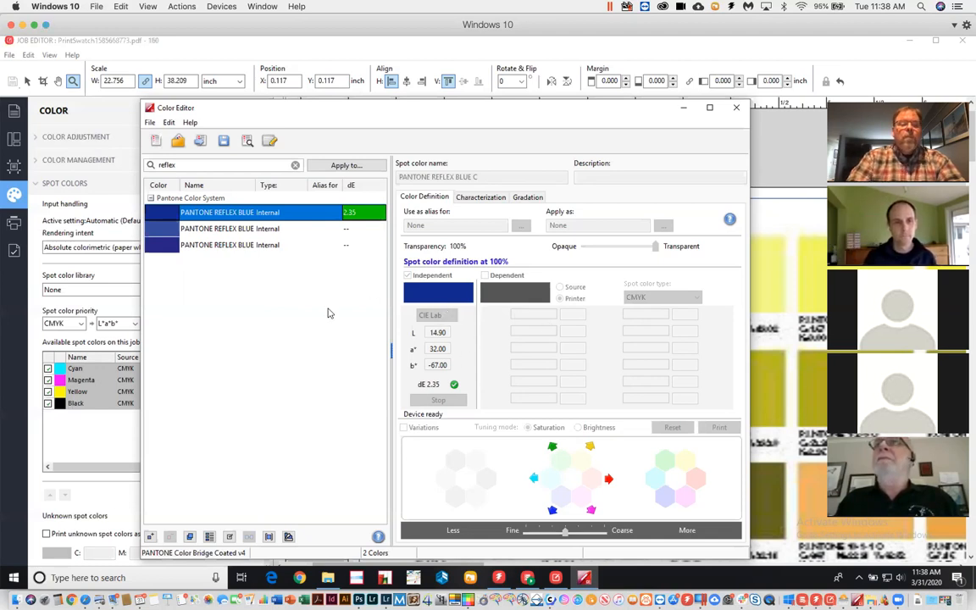
click(327, 312)
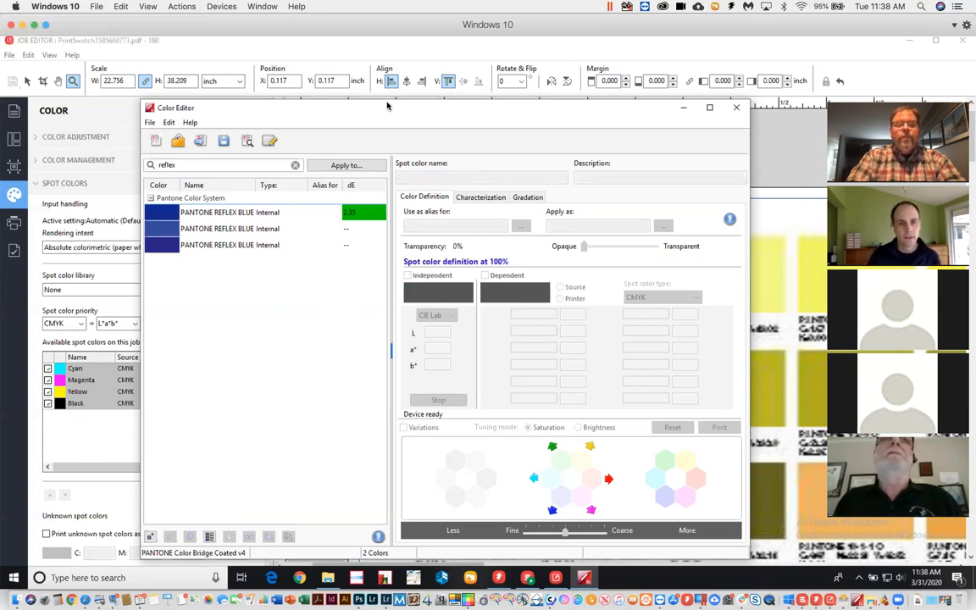
click(233, 229)
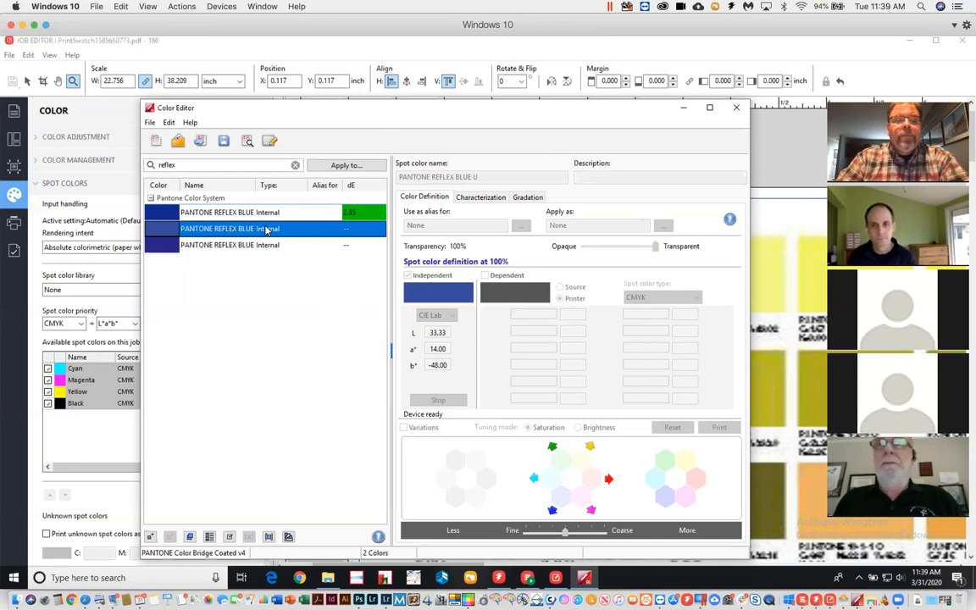
Step: Duplicate PANTONE REFLEX BLUE C and convert the copy to the EPSON SC-P7000 gamut with Alder GRACoL2013 (Outre Satin 250) media and absolute colorimetric intent
click(233, 213)
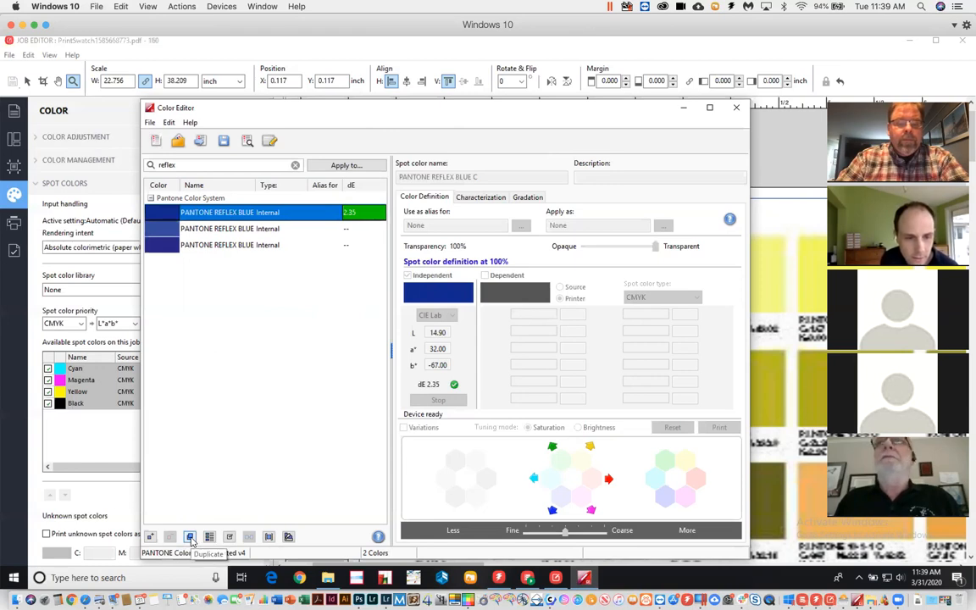
click(192, 538)
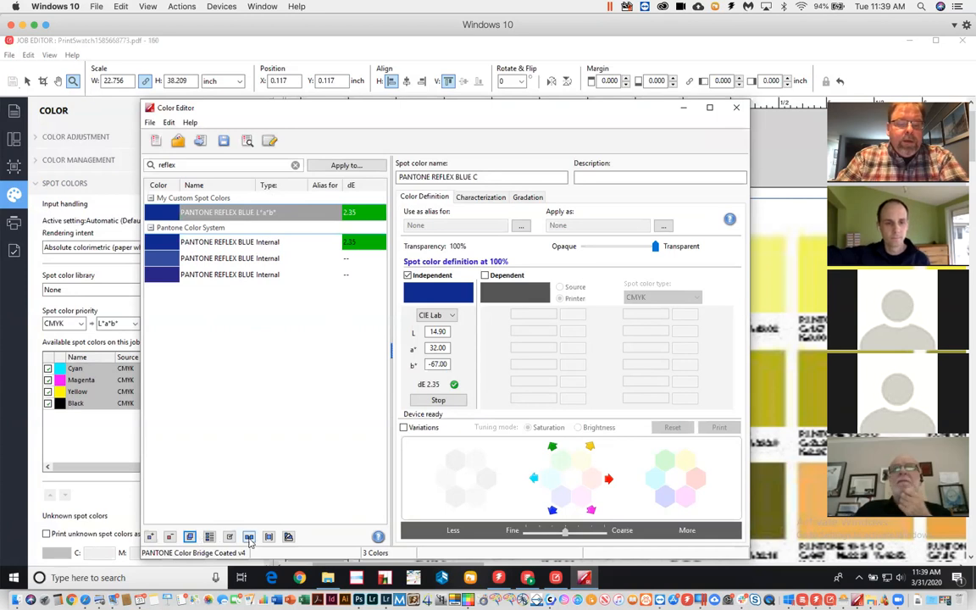
click(249, 537)
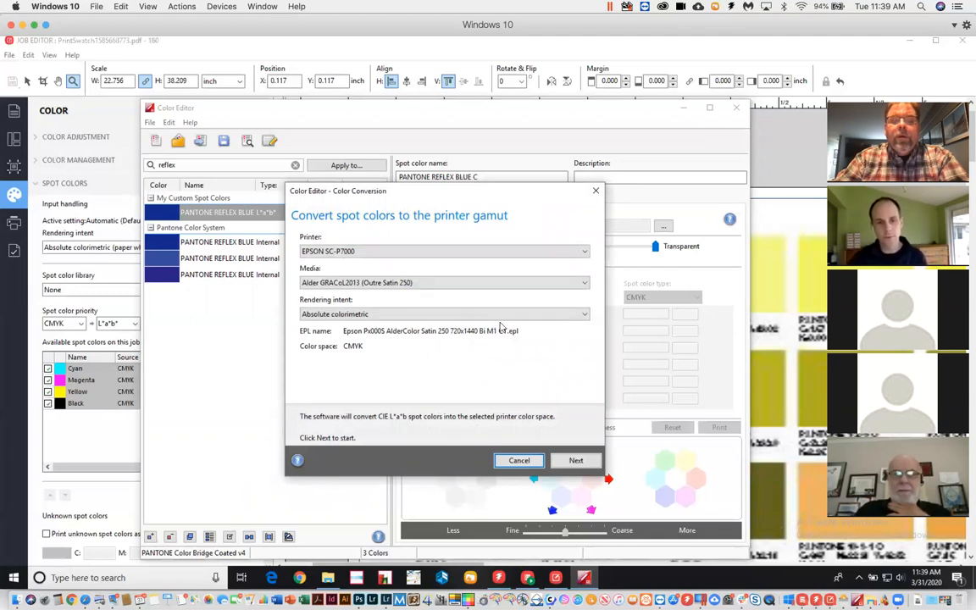
click(575, 460)
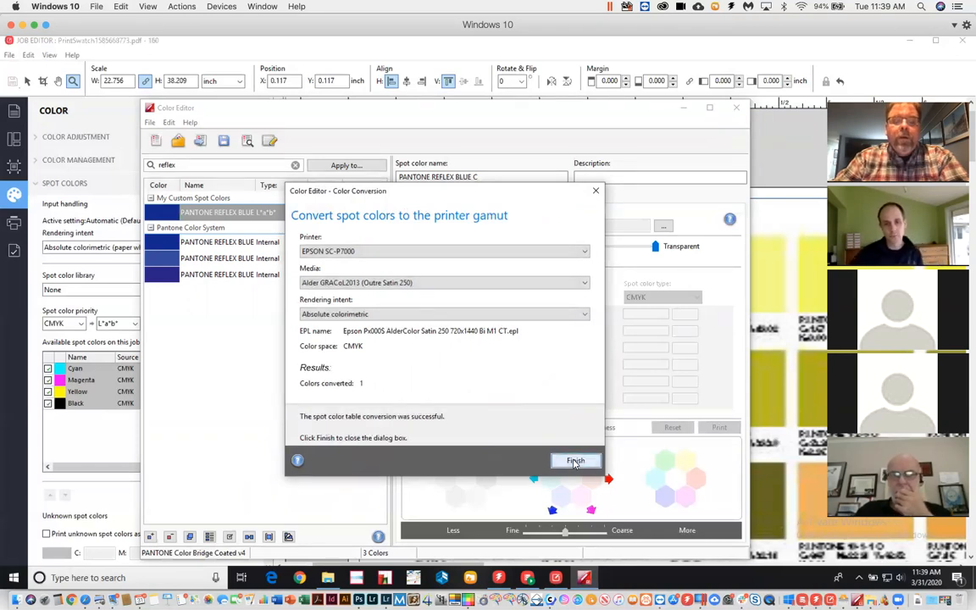
click(575, 461)
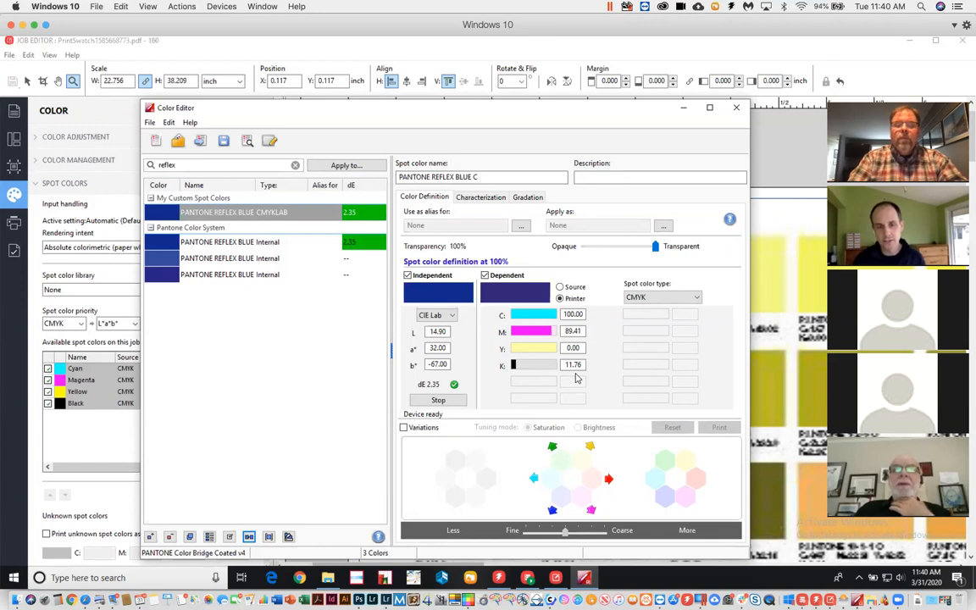
Step: Enable variations for the custom PANTONE REFLEX BLUE C using EPSON SC-P7000, Alder GRACoL2013 (Outre Satin 250) media and absolute colorimetric intent
drag(582, 332, 558, 336)
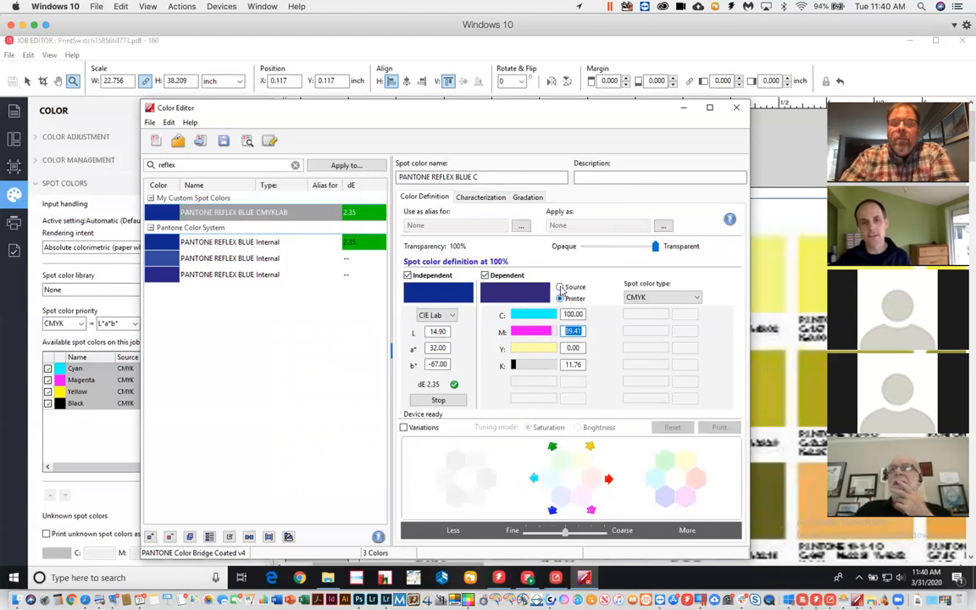
click(560, 288)
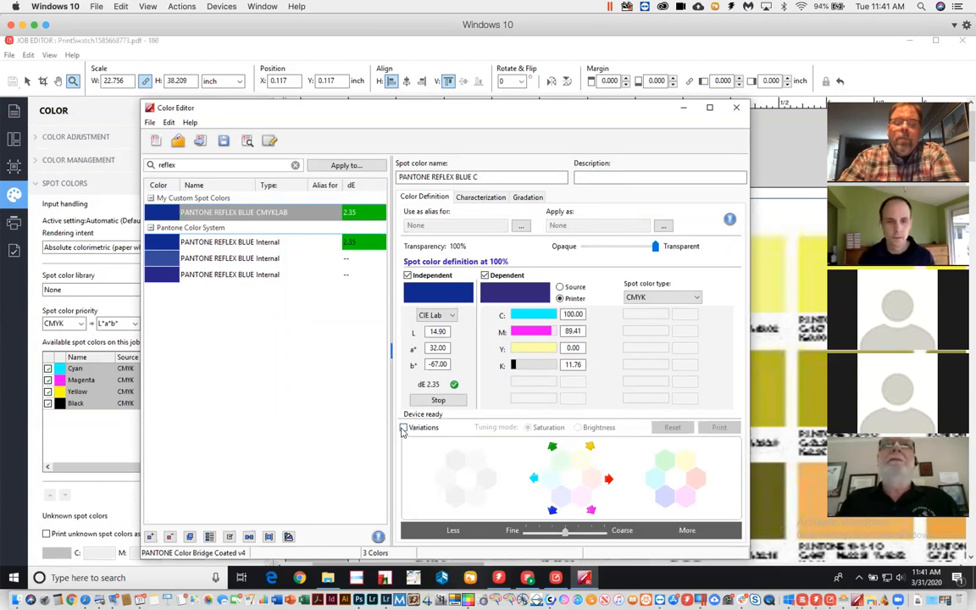
click(404, 429)
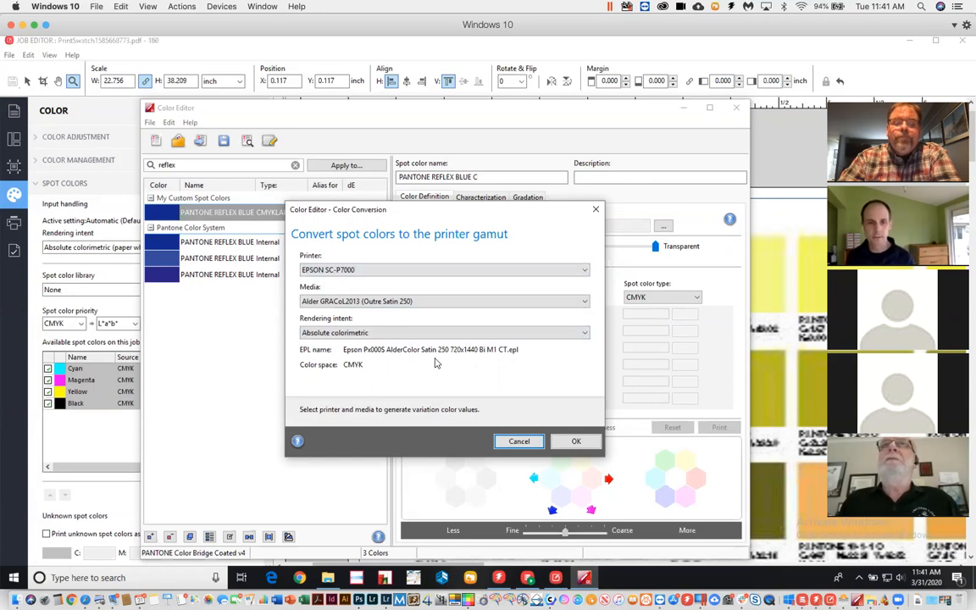
click(573, 441)
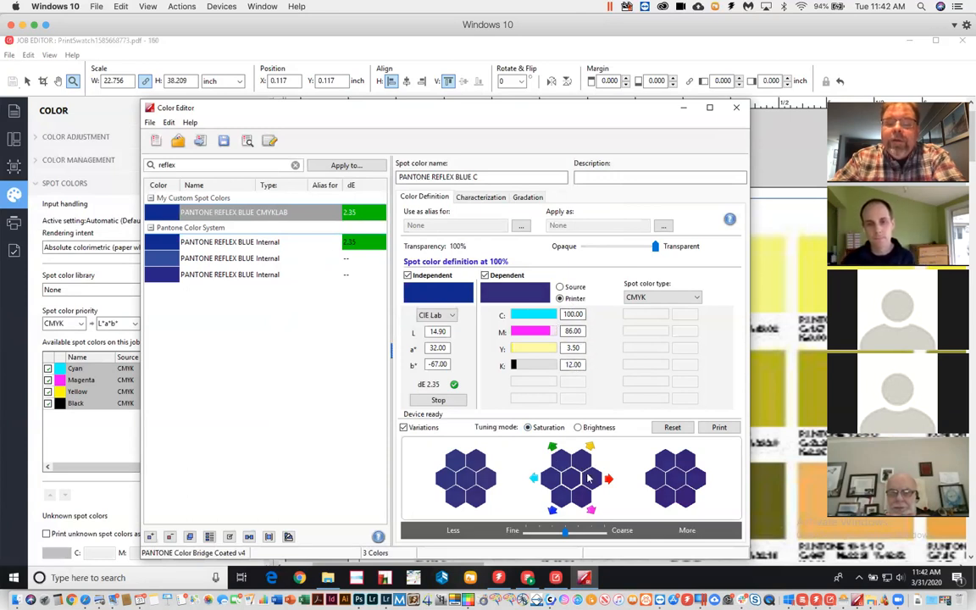
Step: Try a redder variation of PANTONE REFLEX BLUE C, then reset the color and set the tuning mode to Brightness
click(593, 484)
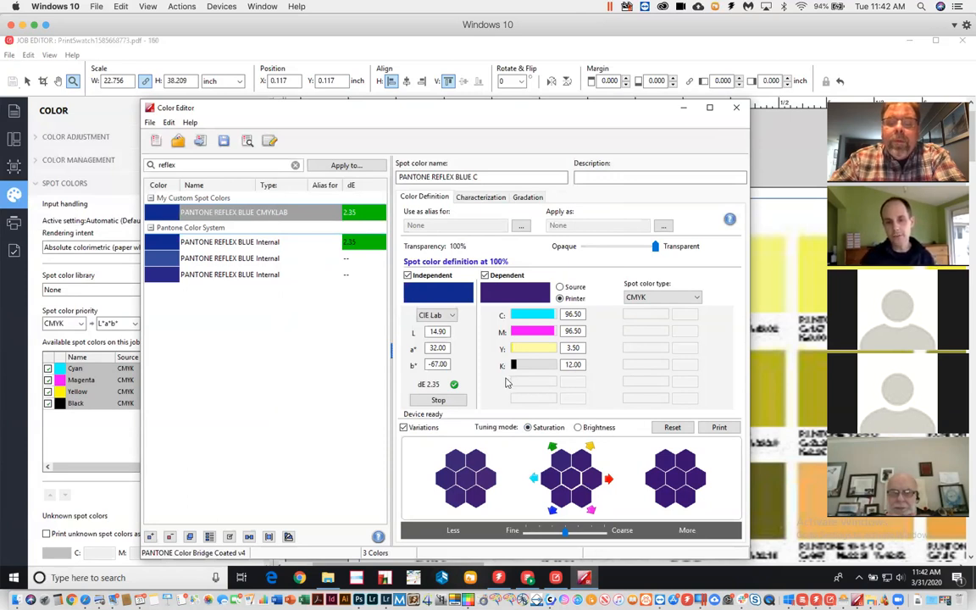
click(671, 428)
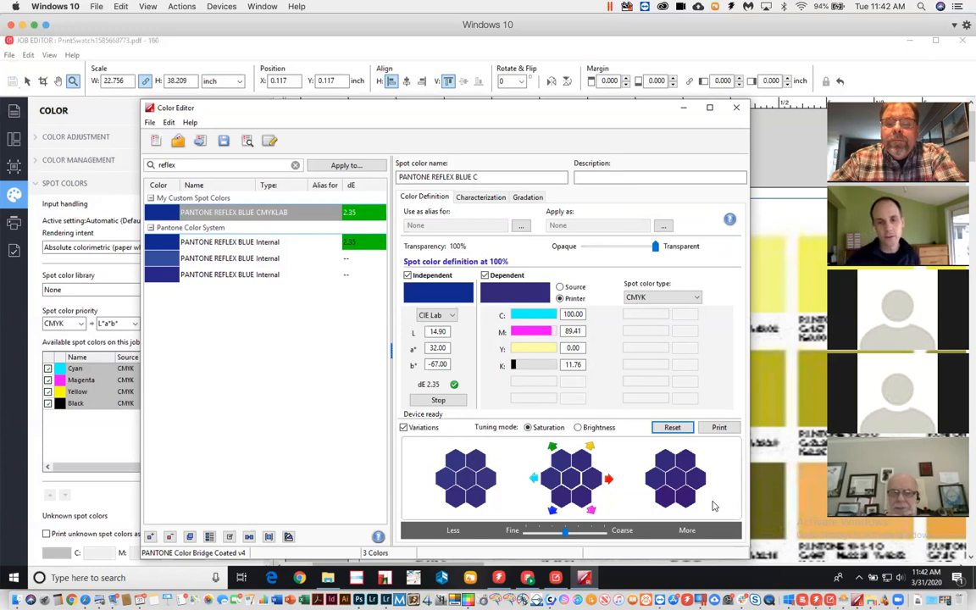
click(579, 428)
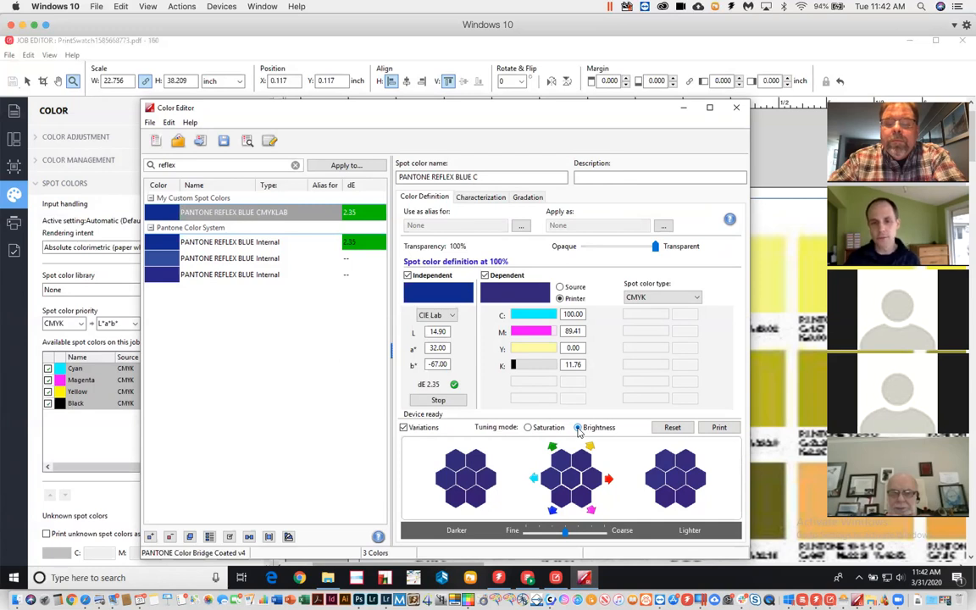
Step: Print the PANTONE REFLEX BLUE C variations with the Color search pattern layout
click(719, 427)
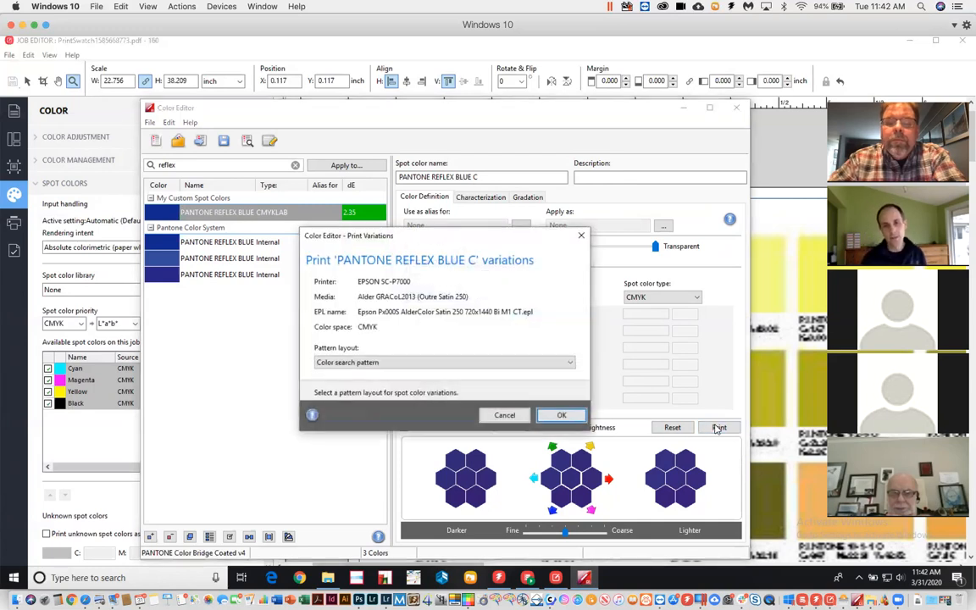
click(519, 364)
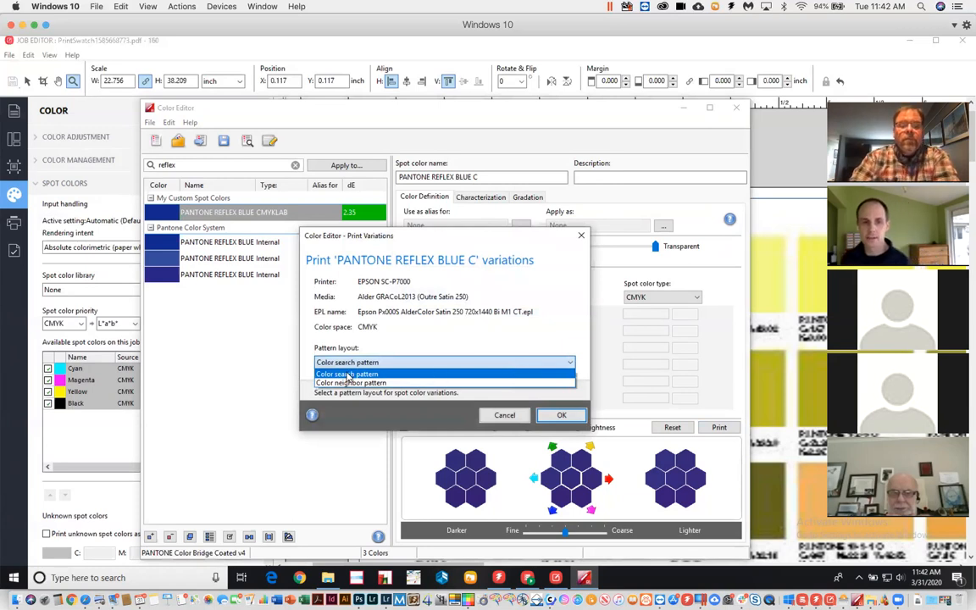
click(440, 373)
click(561, 415)
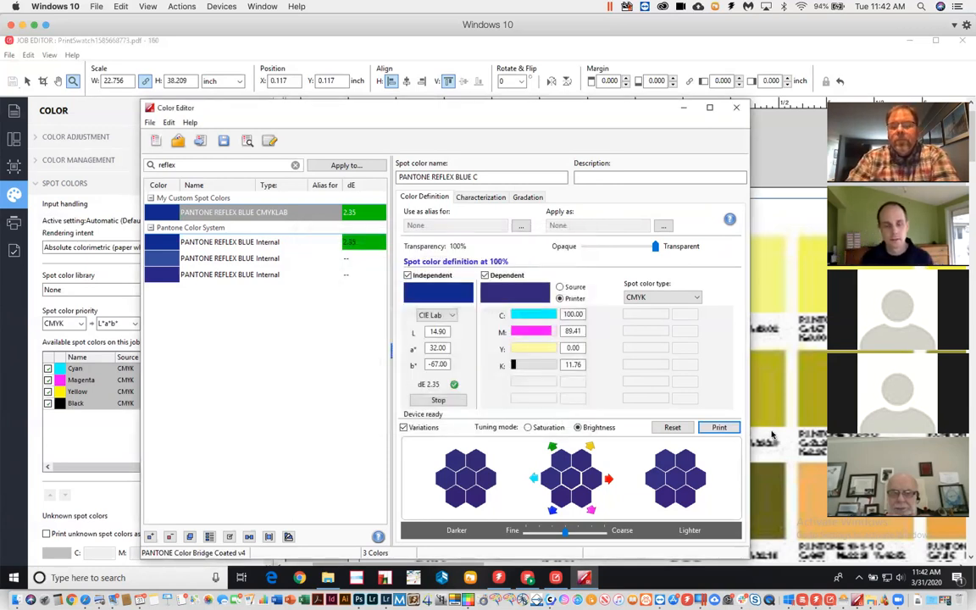
Step: Print the PANTONE REFLEX BLUE C variations with the Color neighbor pattern layout
click(718, 427)
click(432, 363)
click(397, 385)
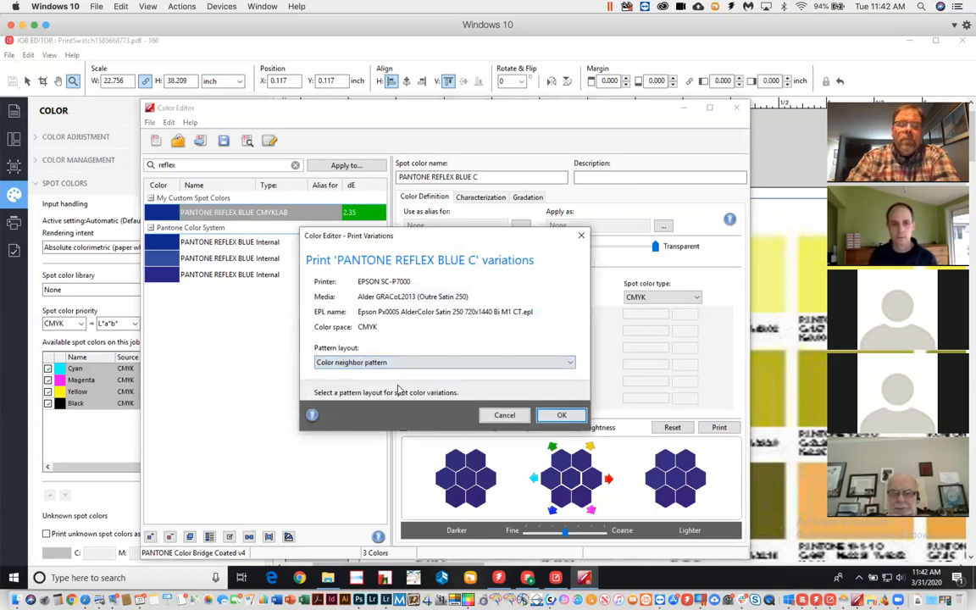
click(562, 415)
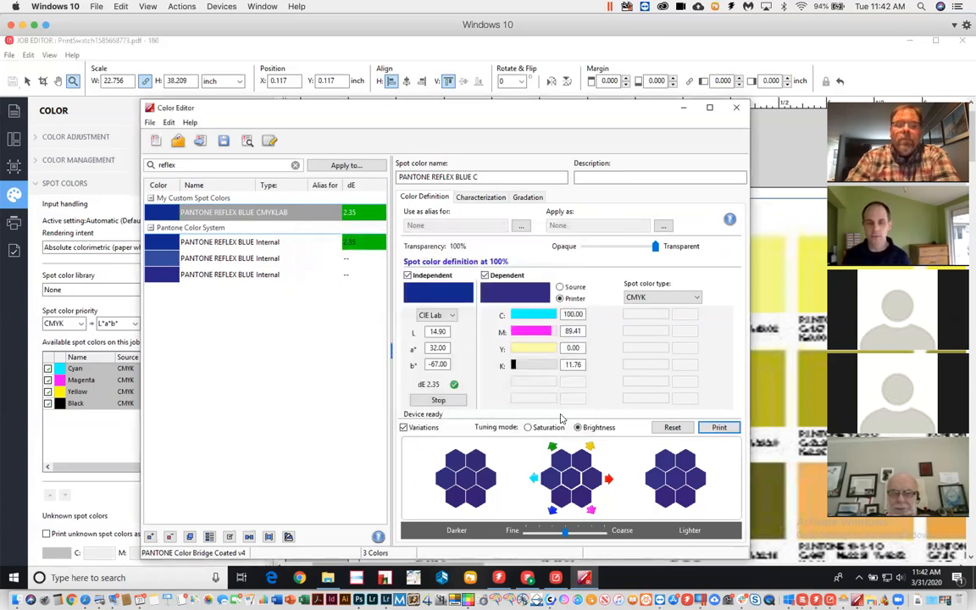
Step: Switch to Fiery Command WorkStation and open Variation1585669360.ps from the EPSON SC-P7000 jobs in Job Editor
click(716, 428)
click(570, 366)
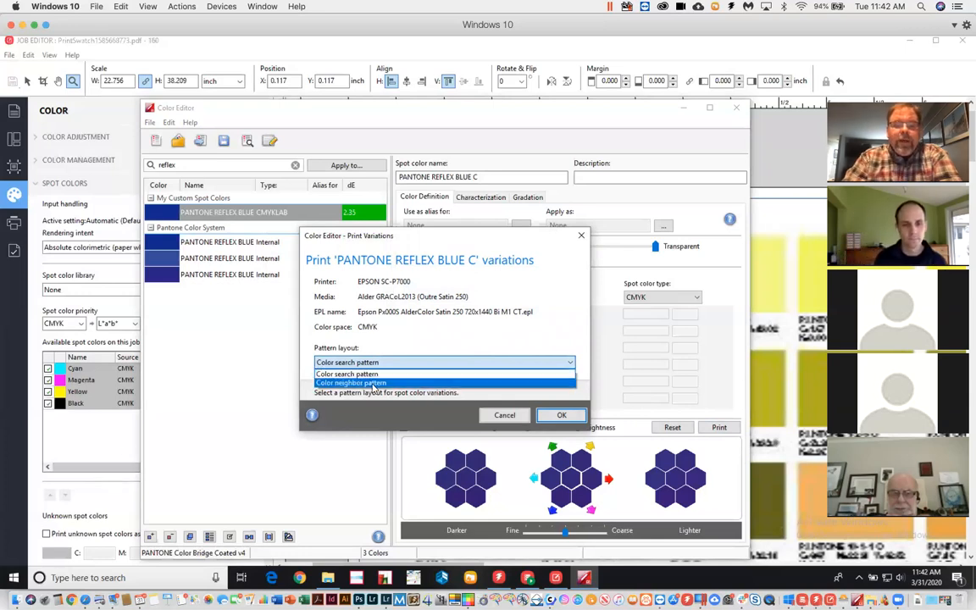
click(85, 460)
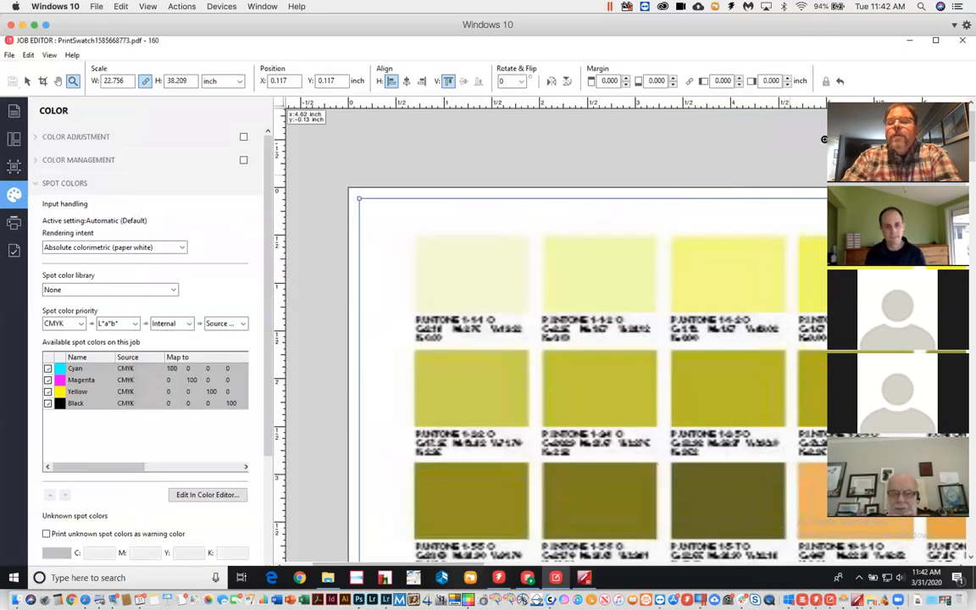
click(912, 43)
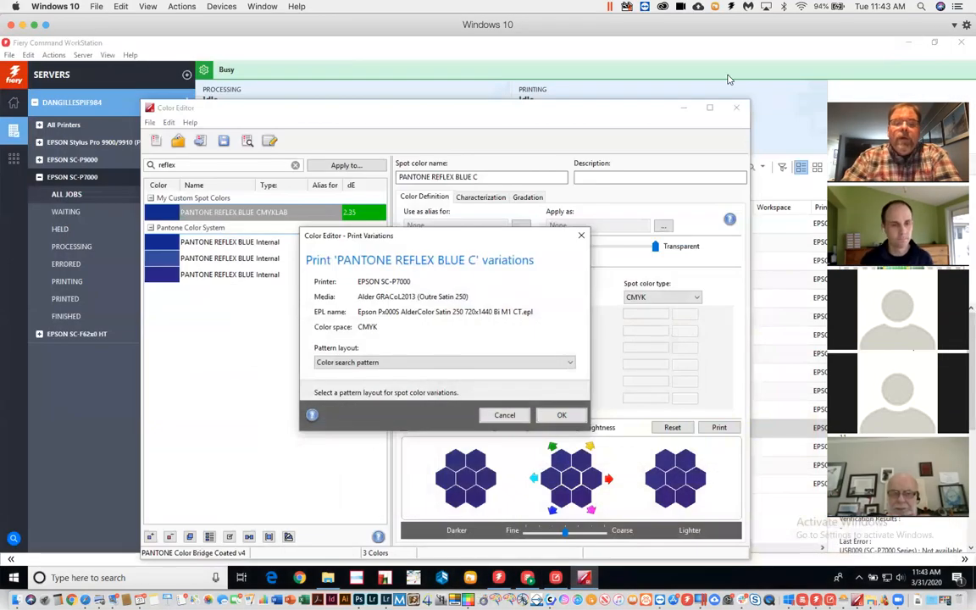
click(758, 103)
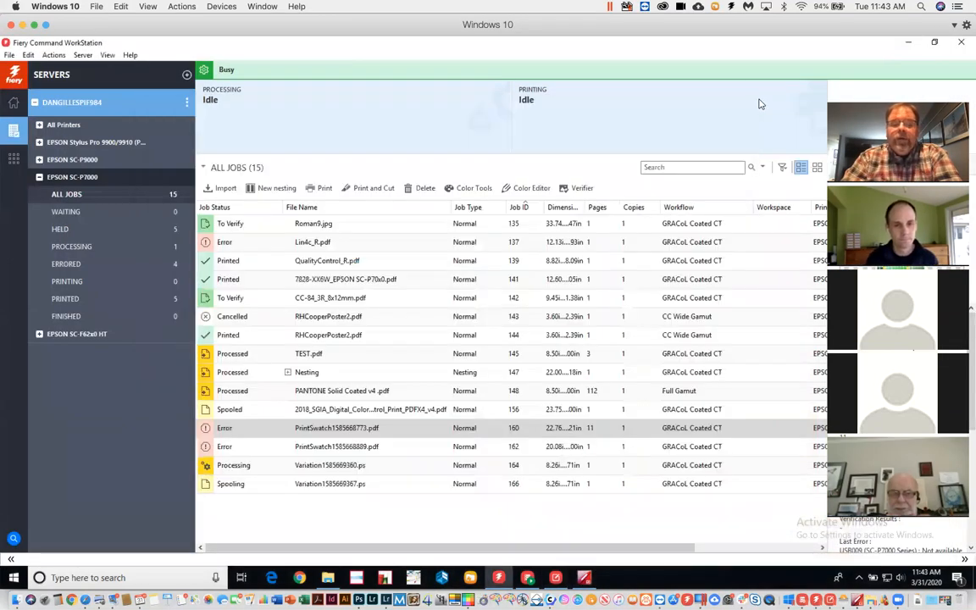
click(331, 468)
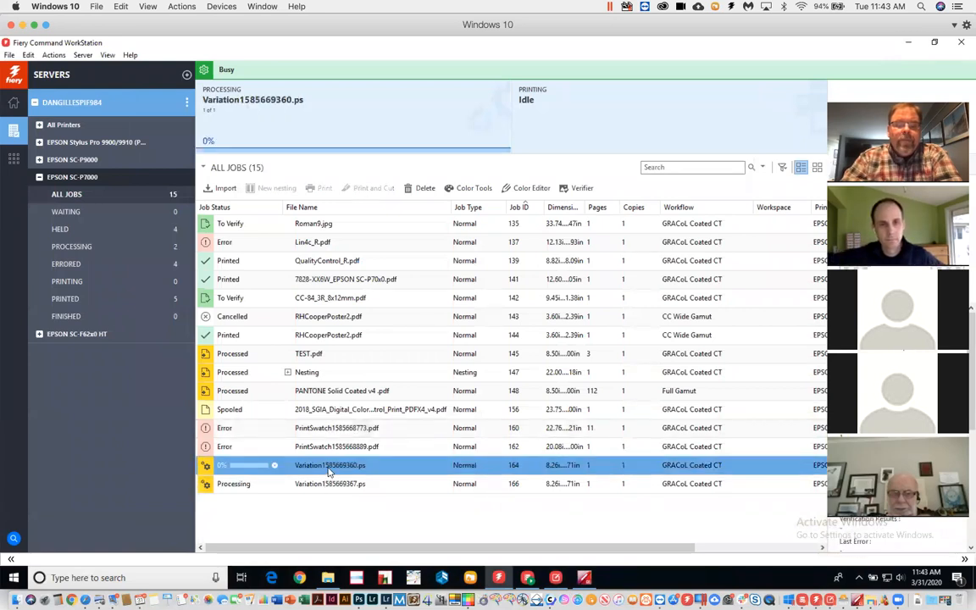
double_click(329, 470)
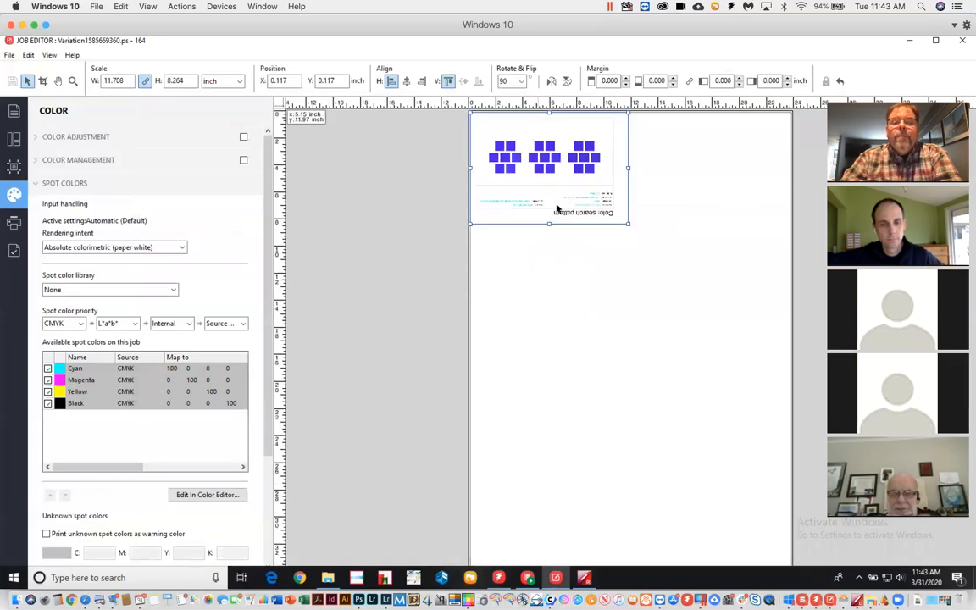
Step: Rotate the color search pattern to 270 degrees so that its title and patches read upright
click(73, 81)
click(545, 167)
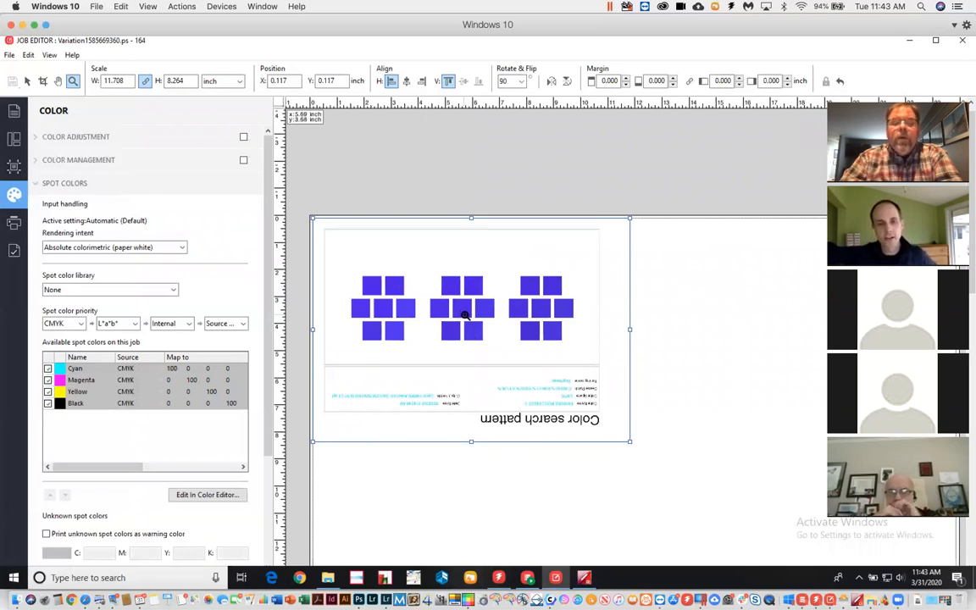
click(58, 80)
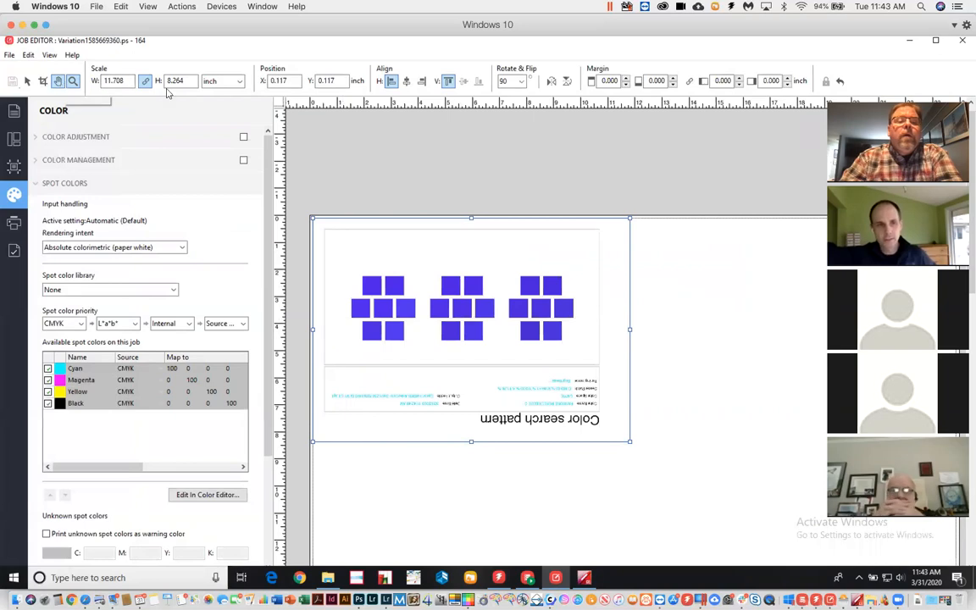
click(520, 81)
click(512, 97)
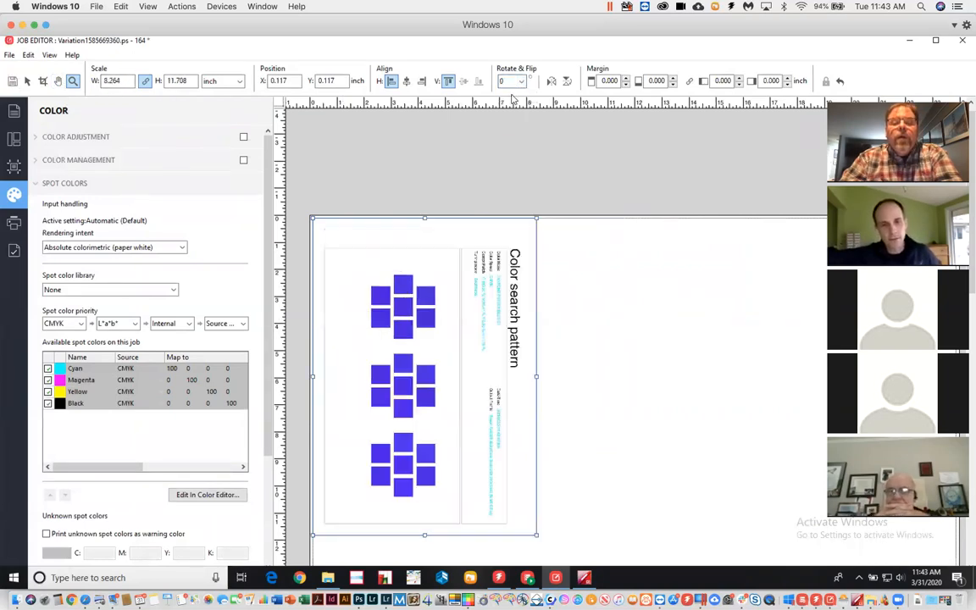
click(519, 82)
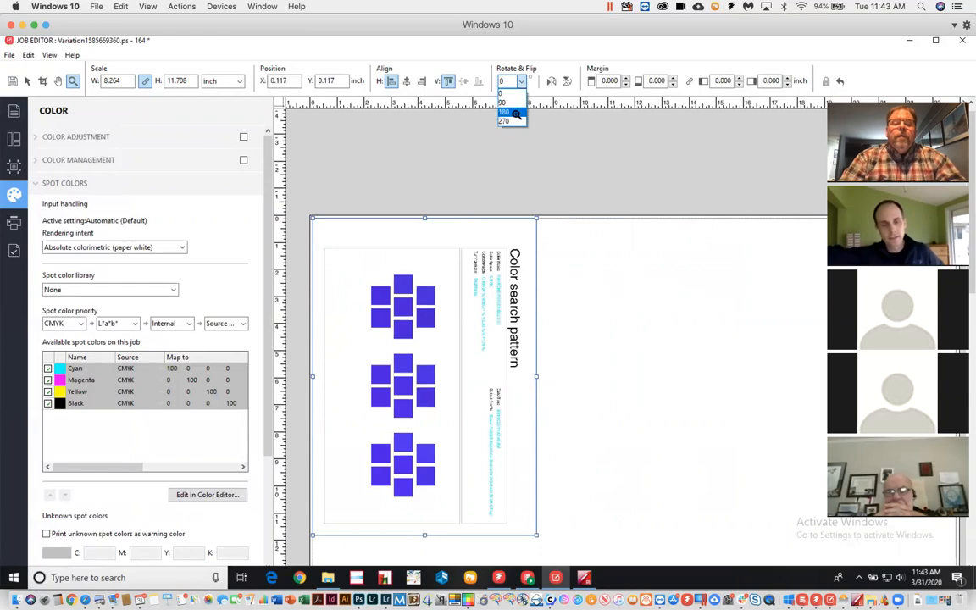
click(514, 113)
click(521, 81)
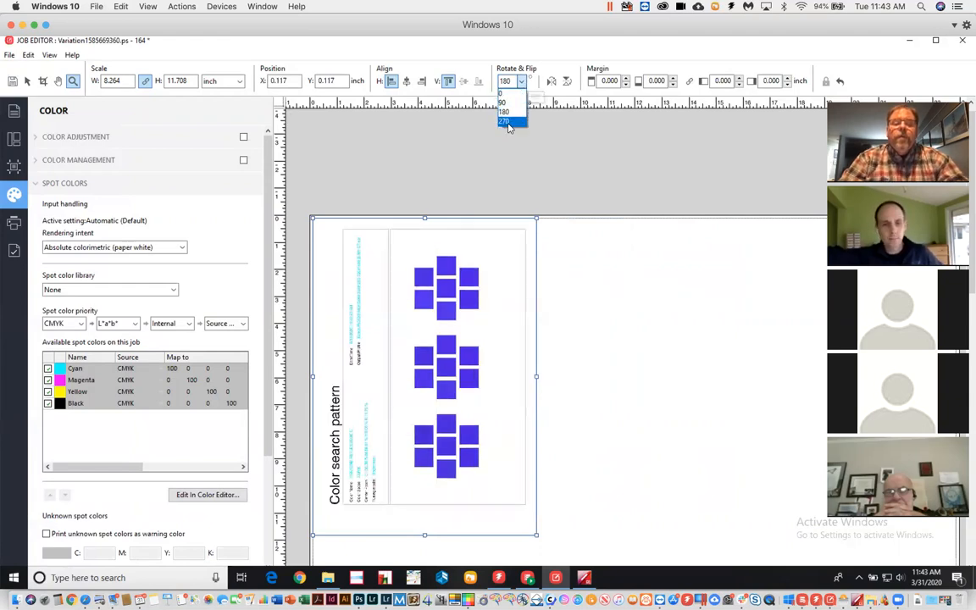
click(512, 124)
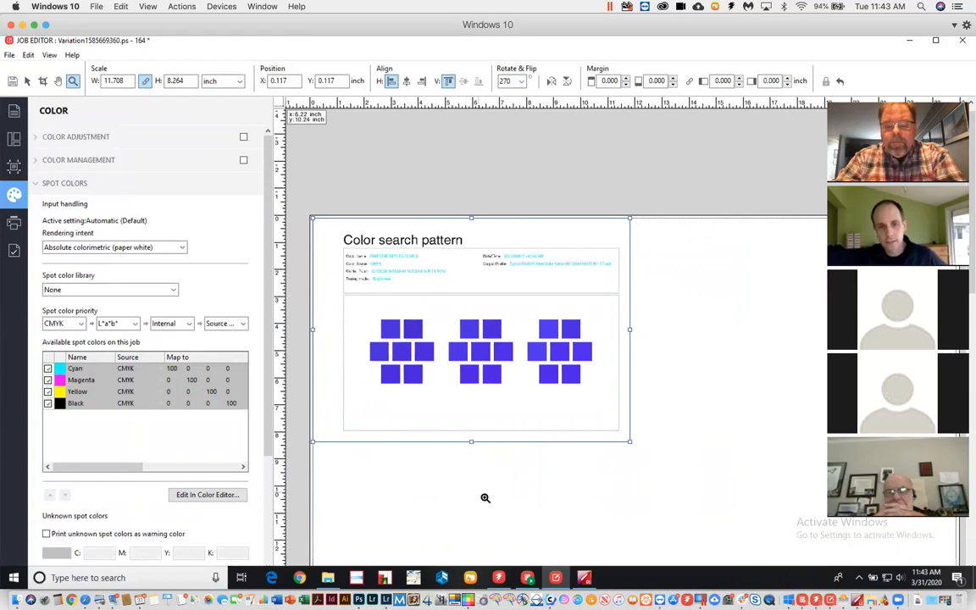
Step: Cancel the pending variations print in Color Editor and close Variation1585669360.ps without saving its changes
click(584, 578)
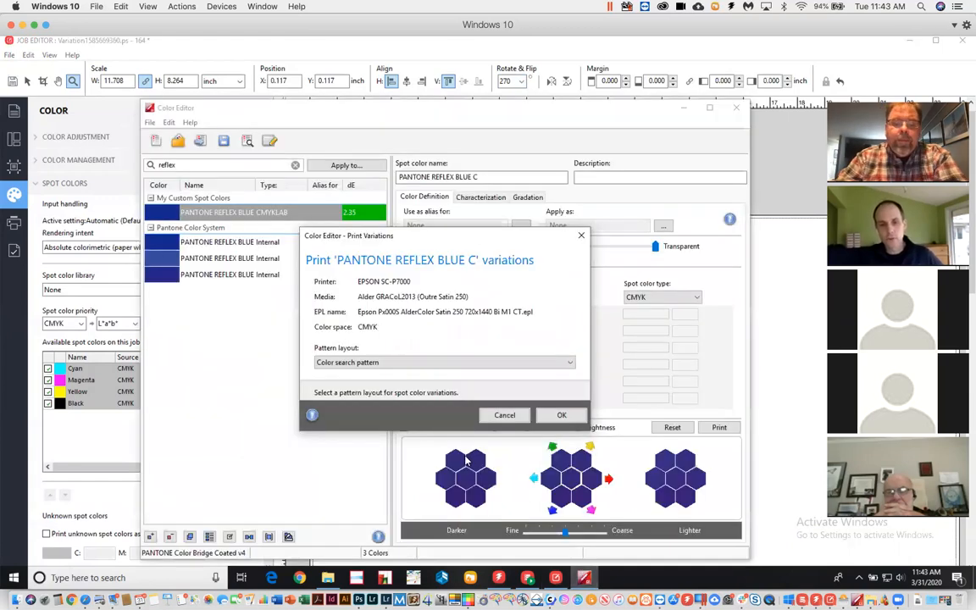
click(521, 414)
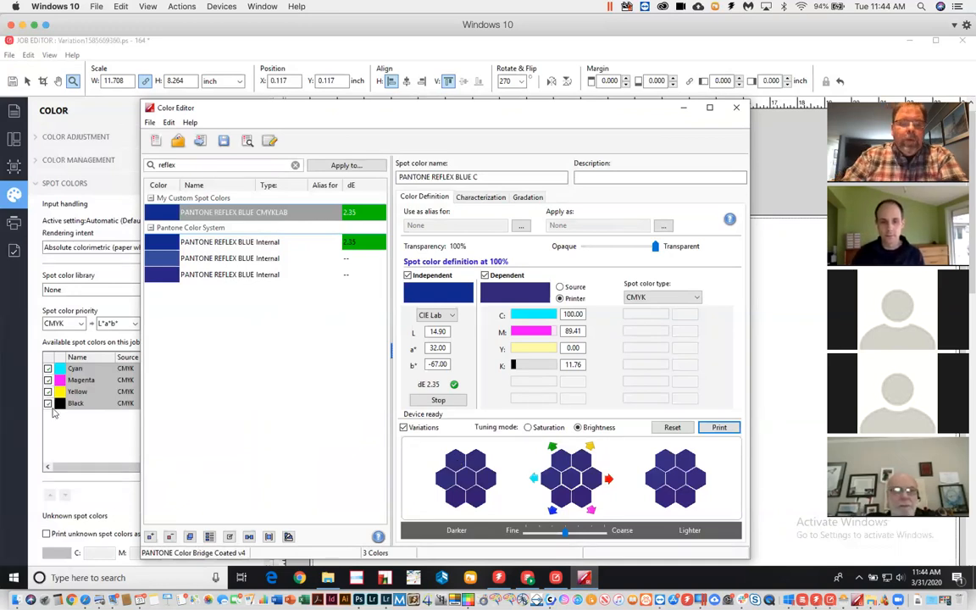
click(112, 499)
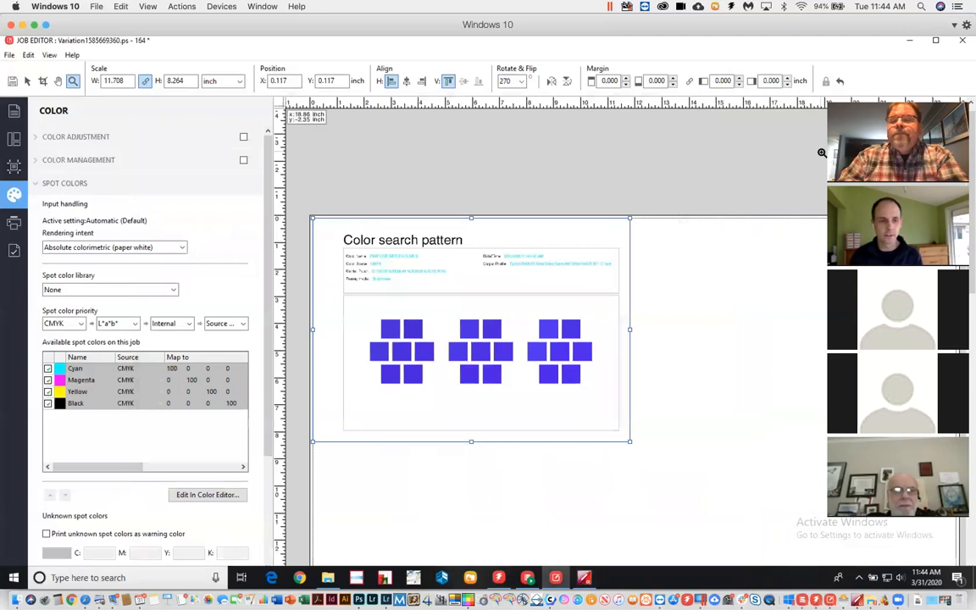
click(908, 42)
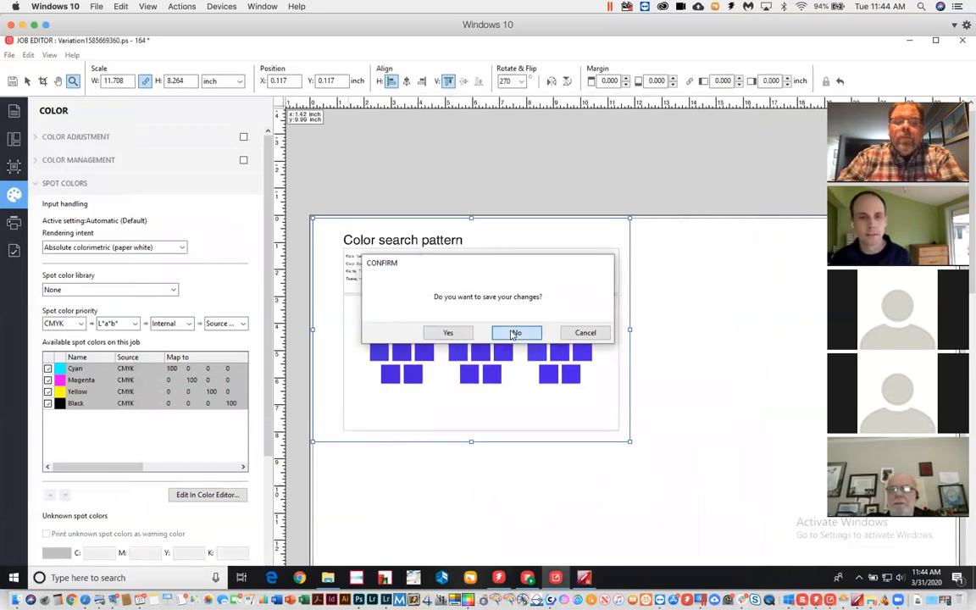
click(515, 333)
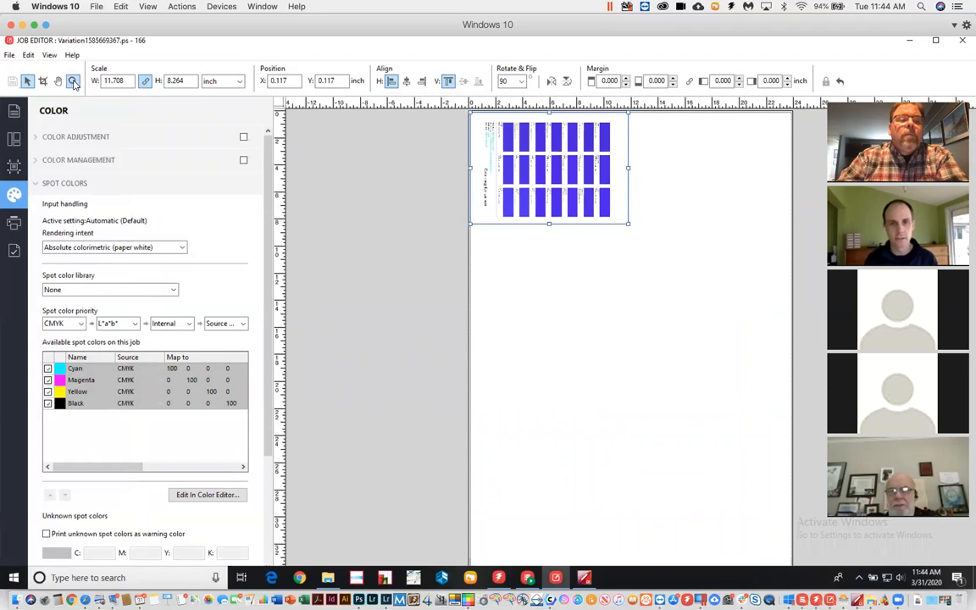
Step: Set the rotation of the color neighbor pattern in Variation1585669367.ps to 0 degrees so its patch labels read upright
click(73, 81)
click(487, 141)
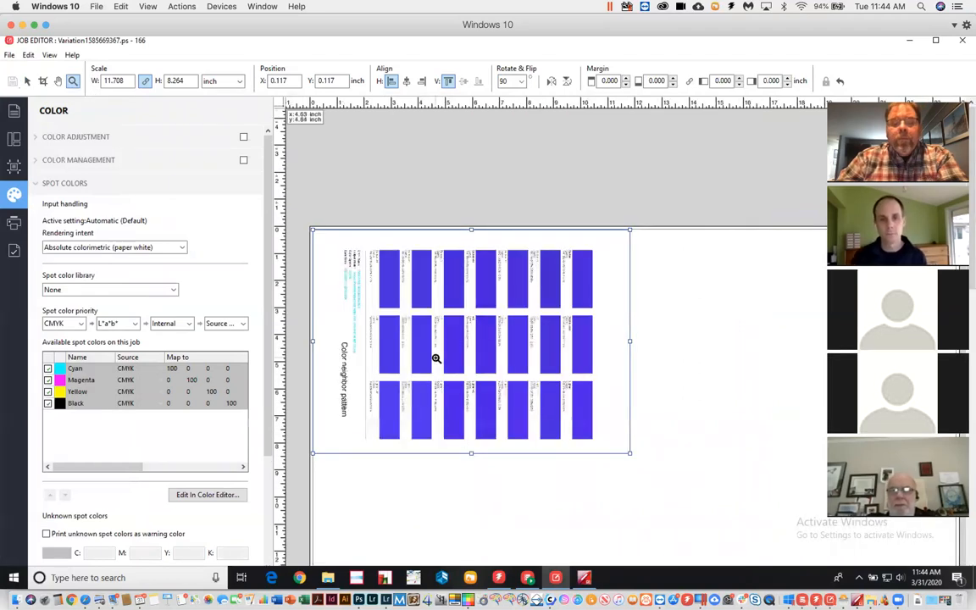
click(436, 359)
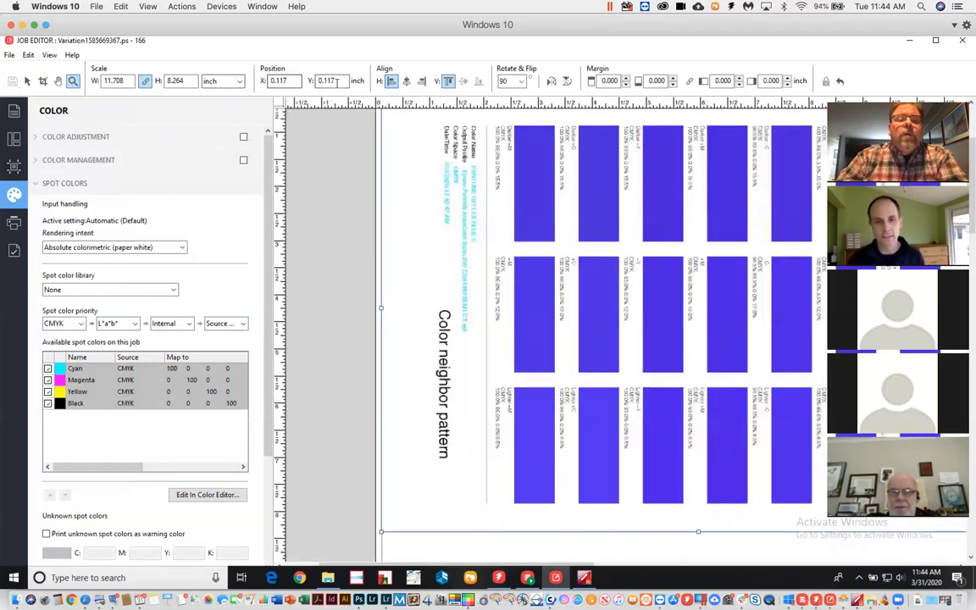
click(521, 81)
click(509, 121)
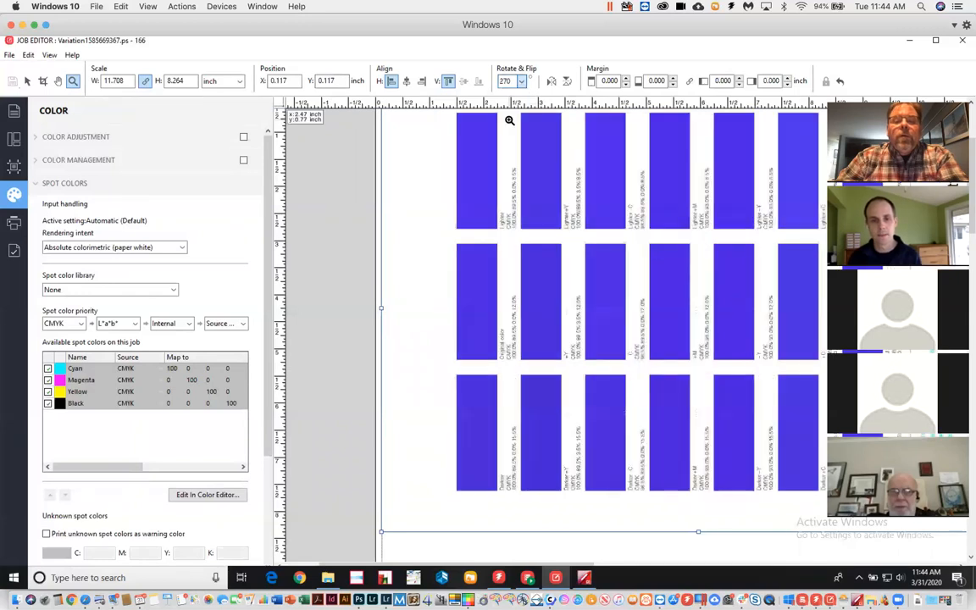
click(520, 82)
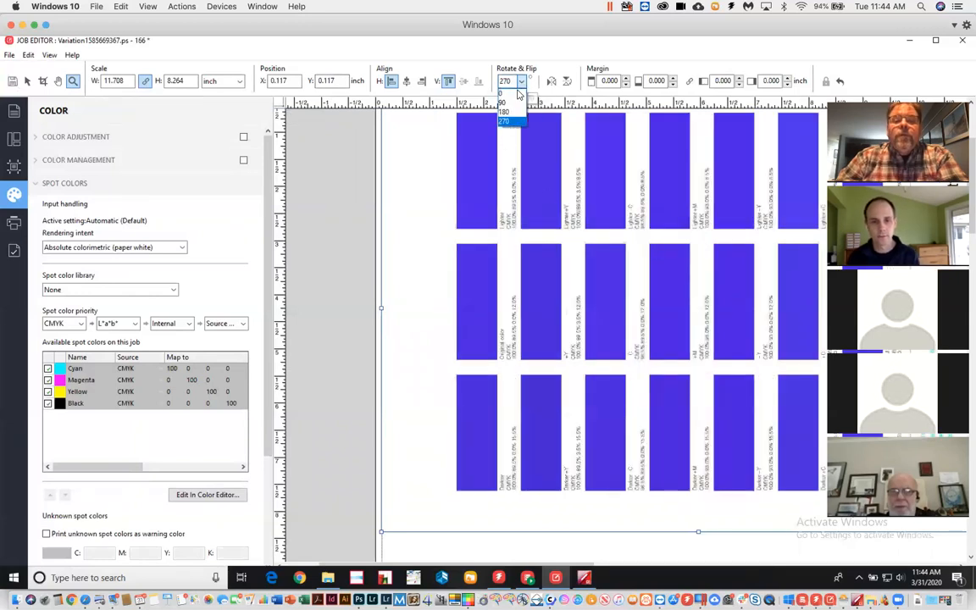
click(507, 111)
click(521, 82)
click(507, 101)
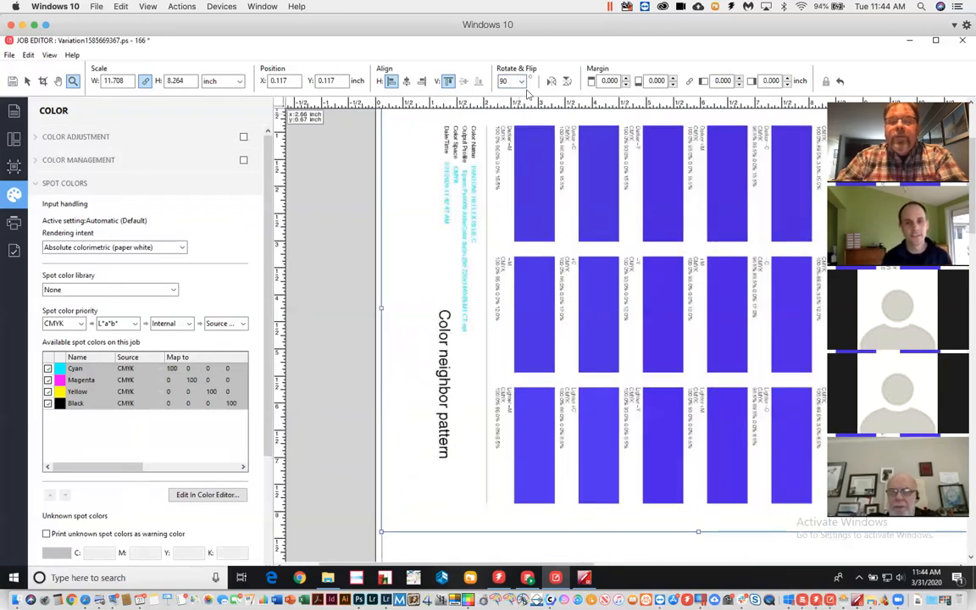
click(520, 81)
click(508, 90)
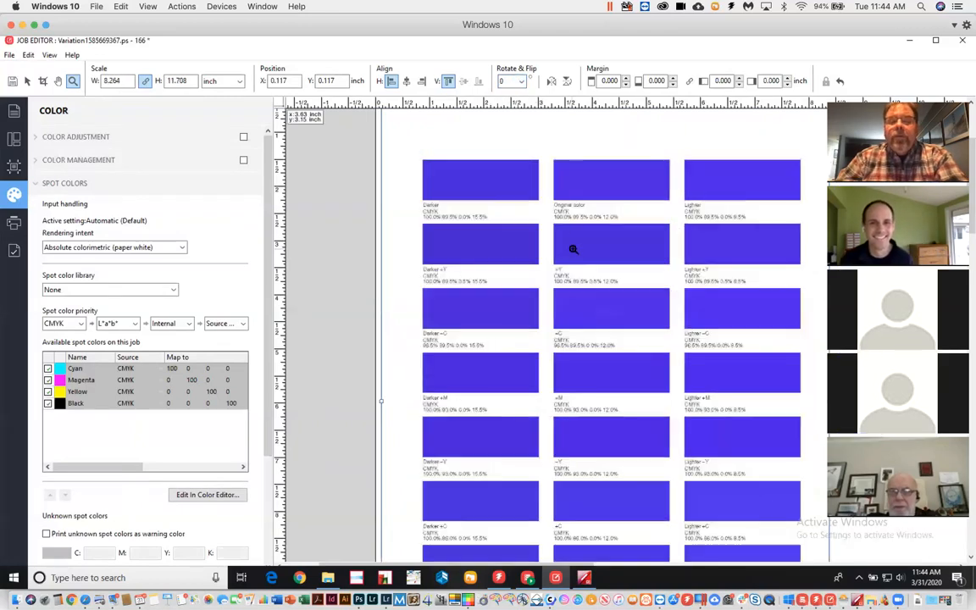
Step: Examine the CMYK labels of the Darker and Original color patches in the color neighbor pattern
click(448, 219)
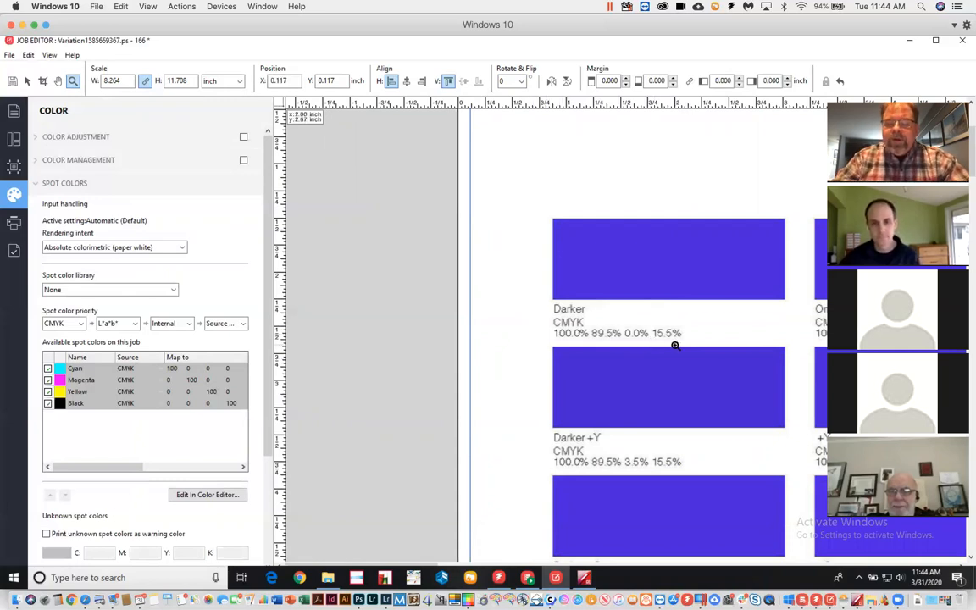
drag(649, 323, 425, 275)
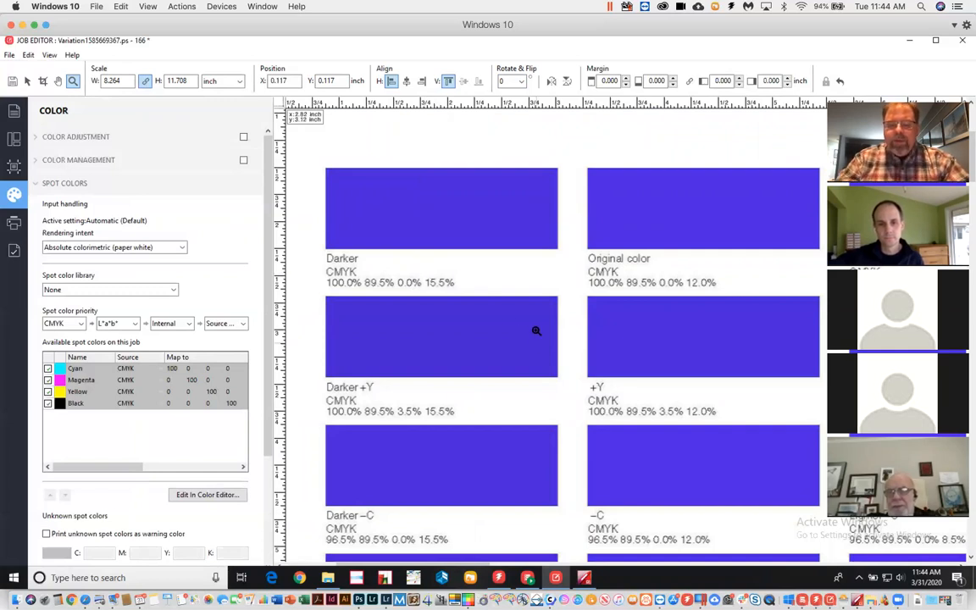
Step: Switch to Color Editor and check the pattern layout in the variations print dialog for PANTONE REFLEX BLUE C
click(587, 581)
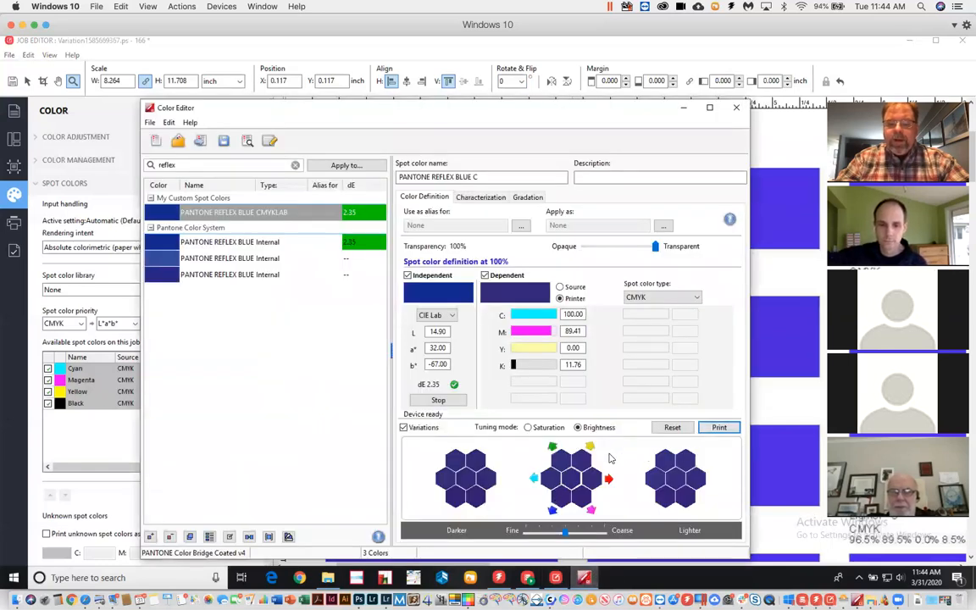
click(719, 428)
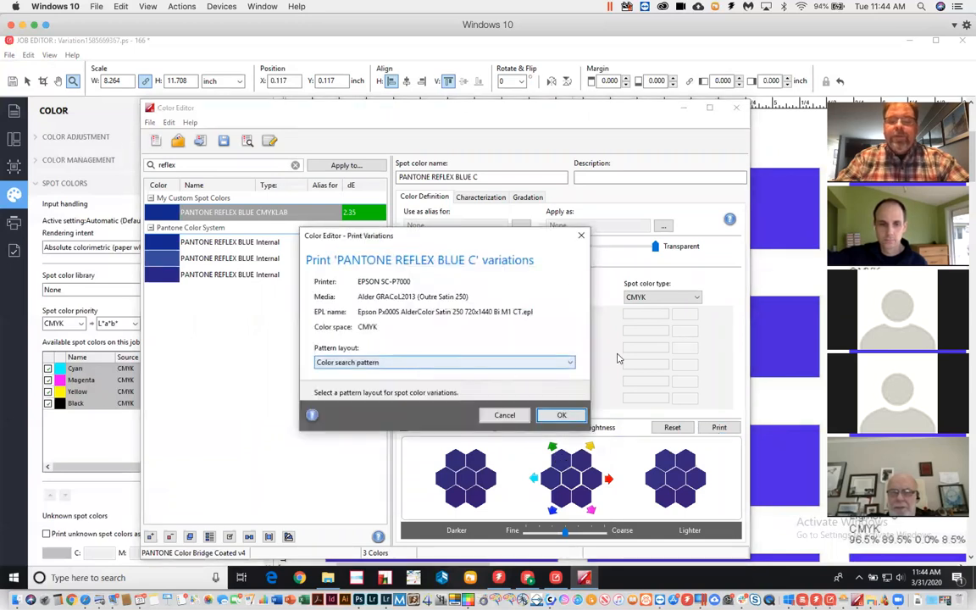
key(Return)
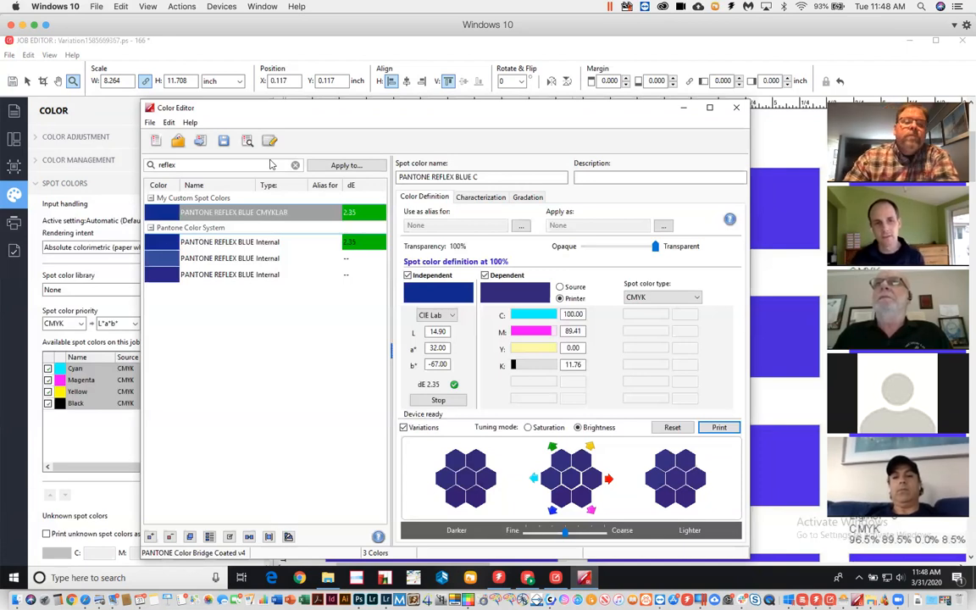
Step: Clear the reflex search and expand the Pantone Color System library to show its spot colors
click(295, 166)
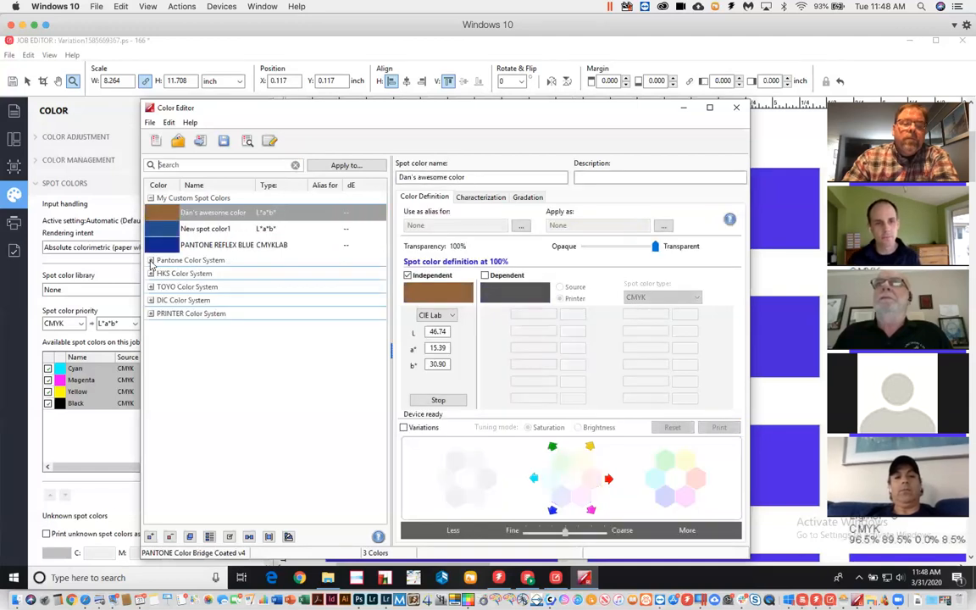
click(151, 261)
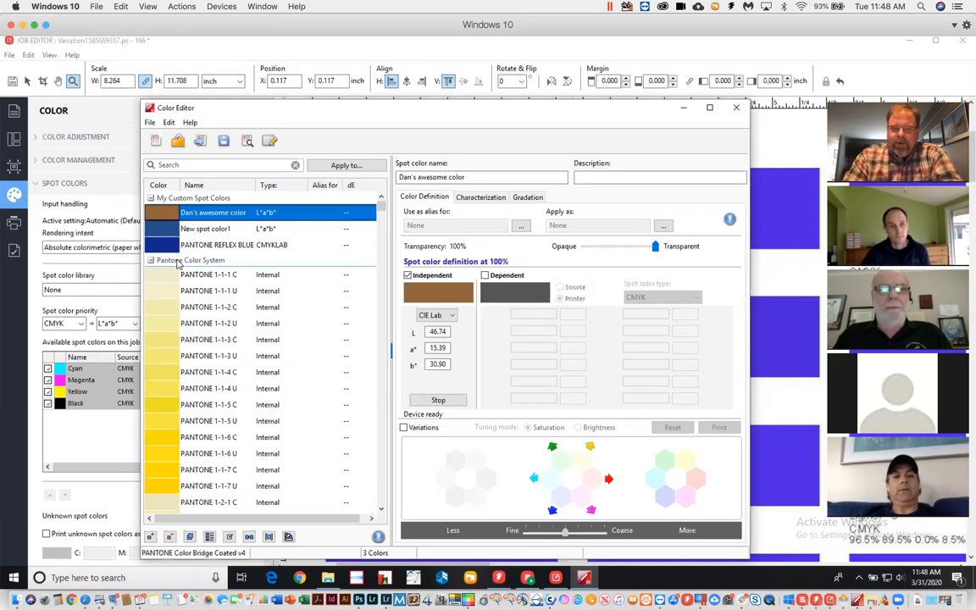
click(167, 261)
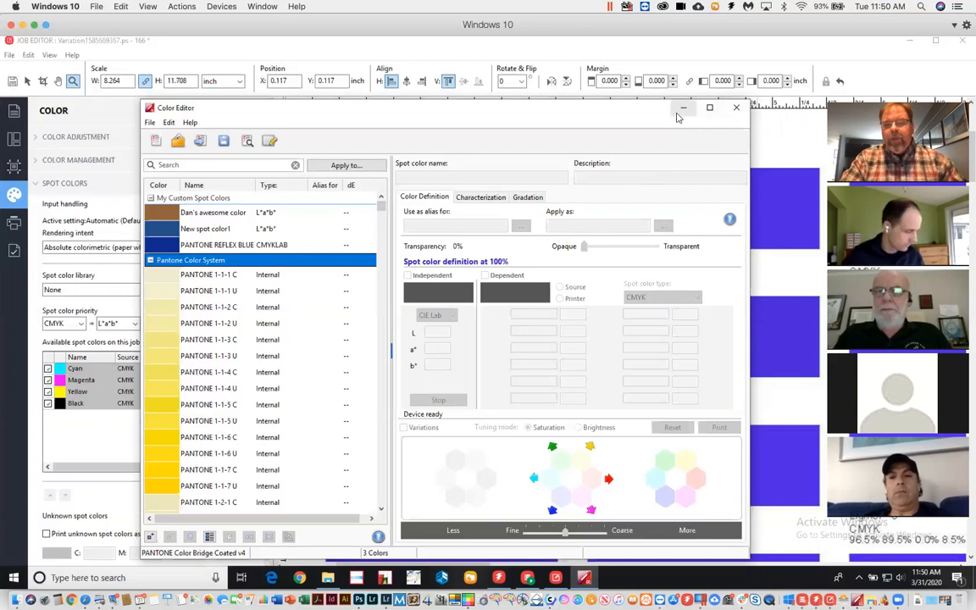
Step: Return to Fiery Command WorkStation and open Server Manager for the connected server
click(683, 108)
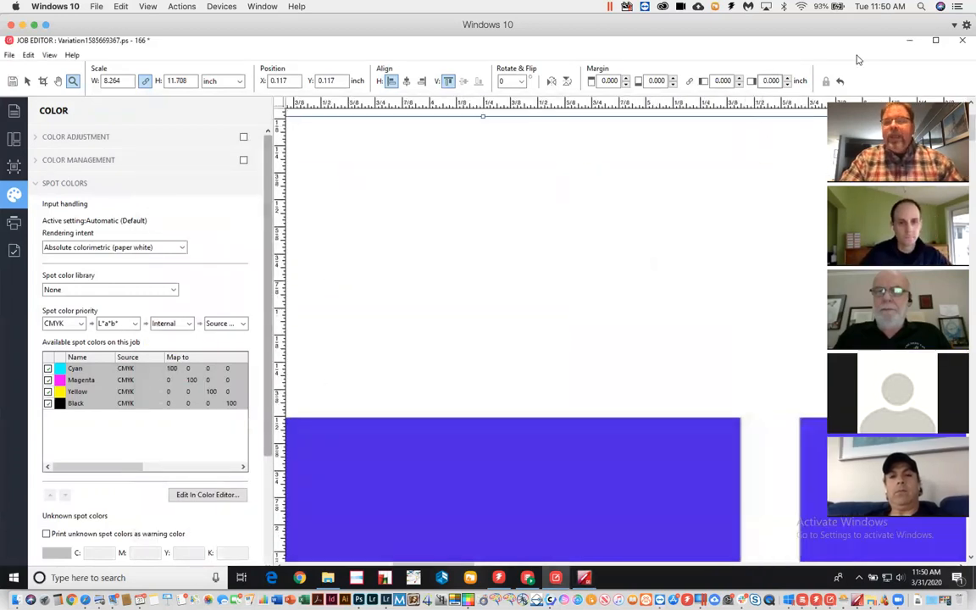
click(909, 42)
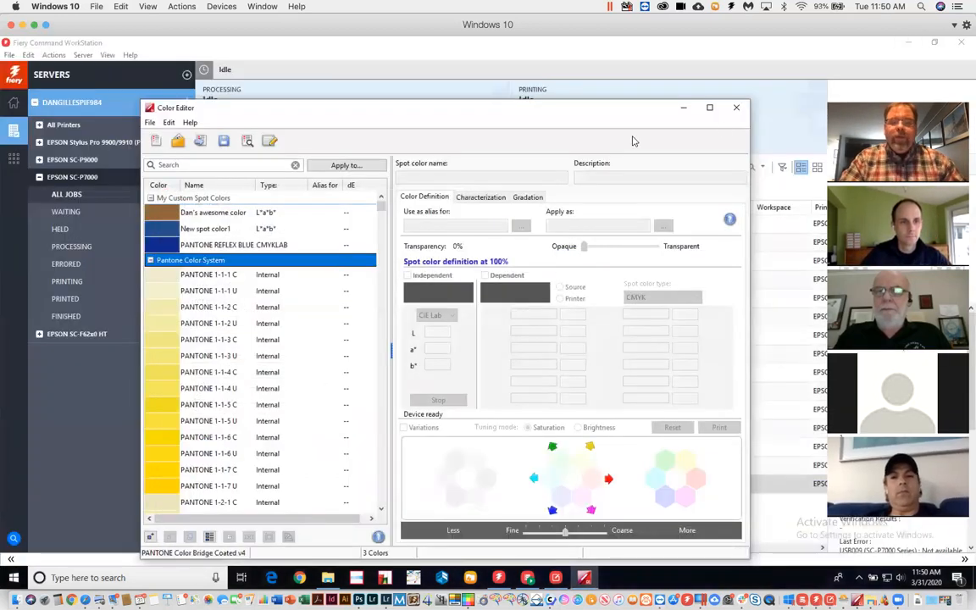
click(776, 106)
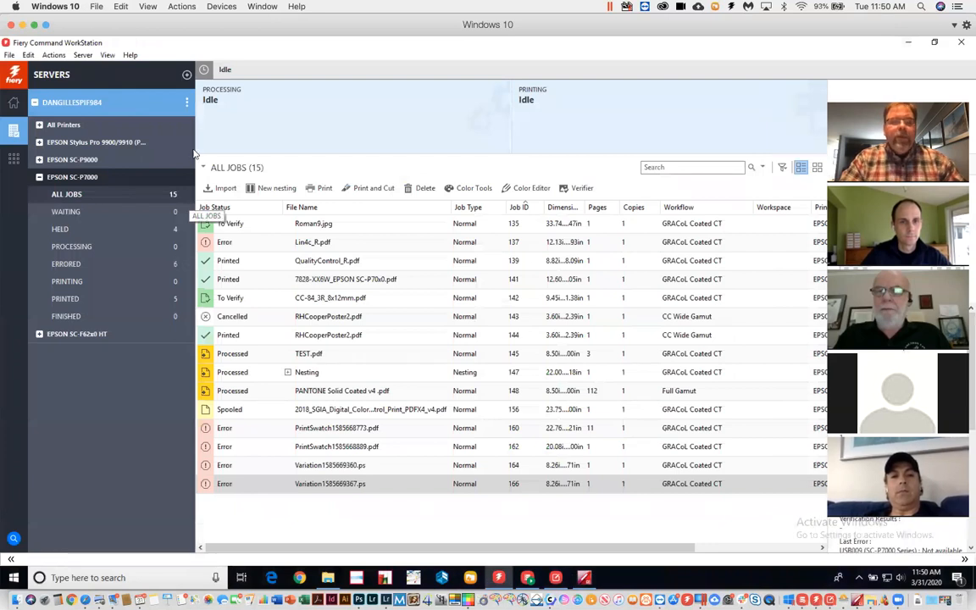
click(185, 103)
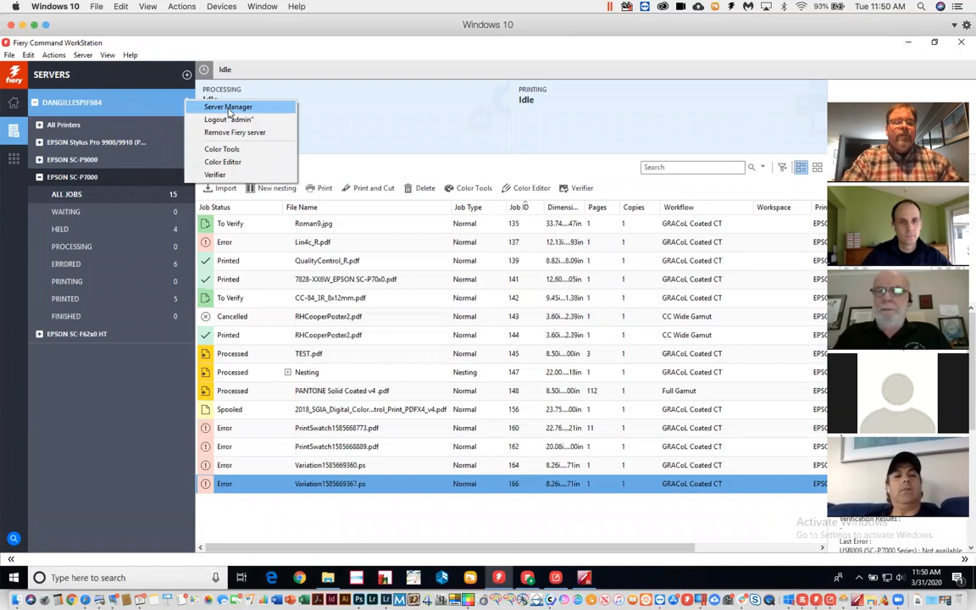
click(228, 109)
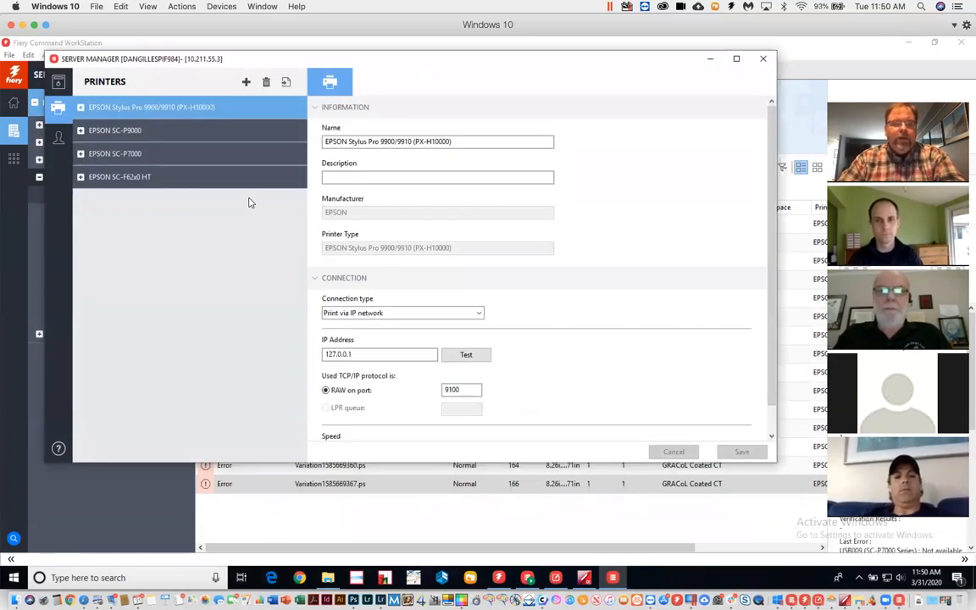
Step: Select the GRACoL Coated RGB workflow of the EPSON SC-P7000 and show its control bar and verification settings
click(94, 156)
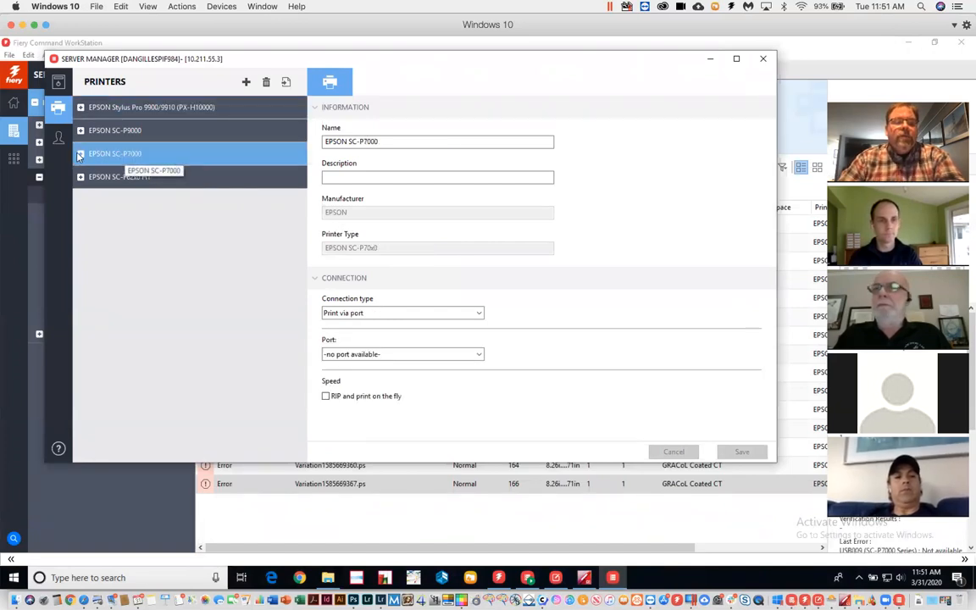
click(79, 154)
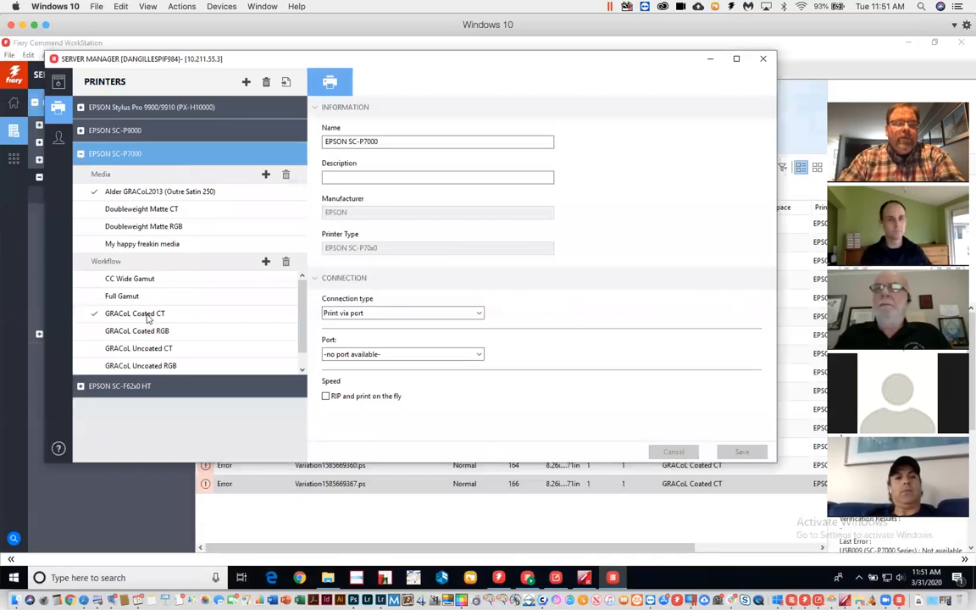
click(146, 364)
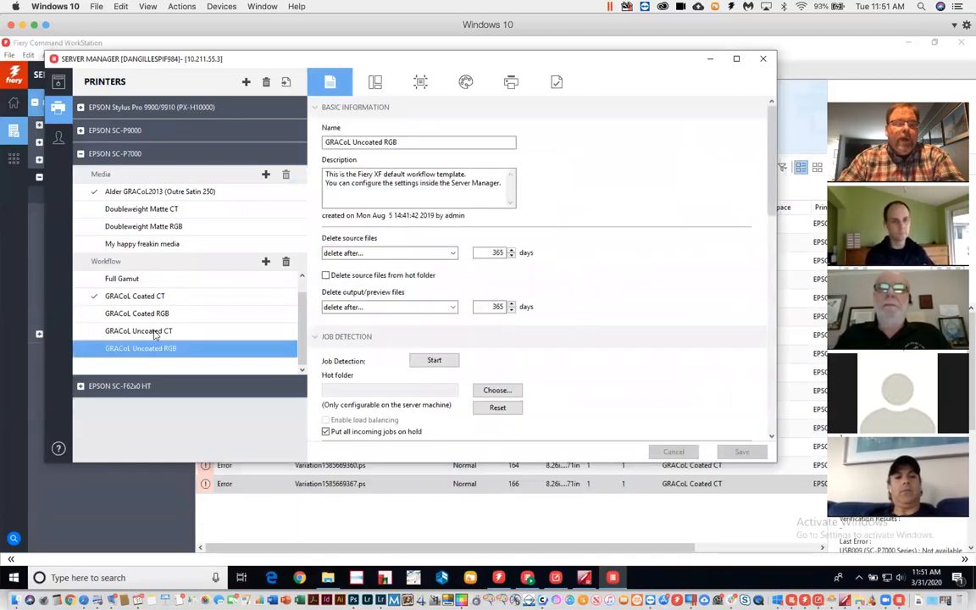
click(138, 331)
click(157, 314)
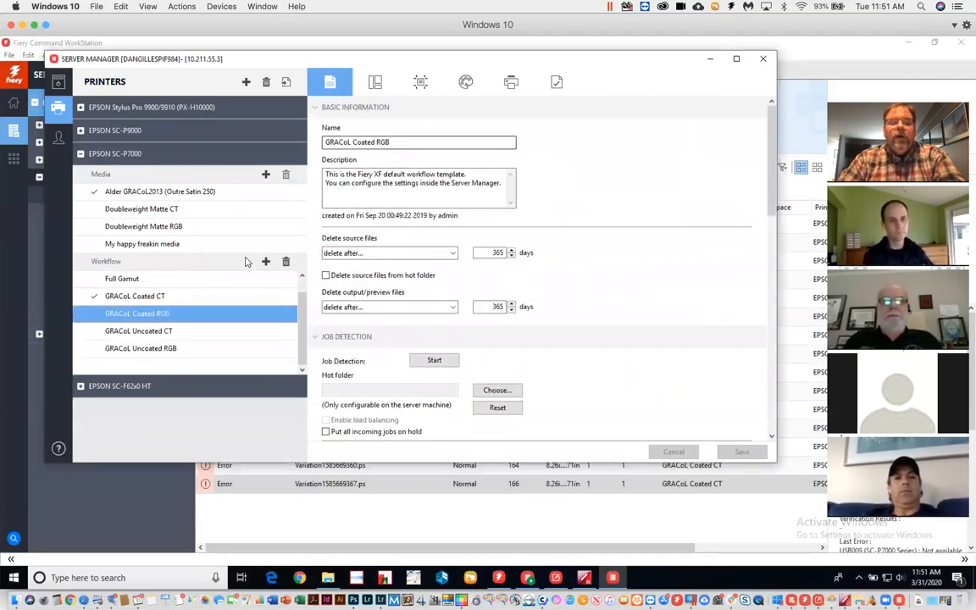
click(556, 83)
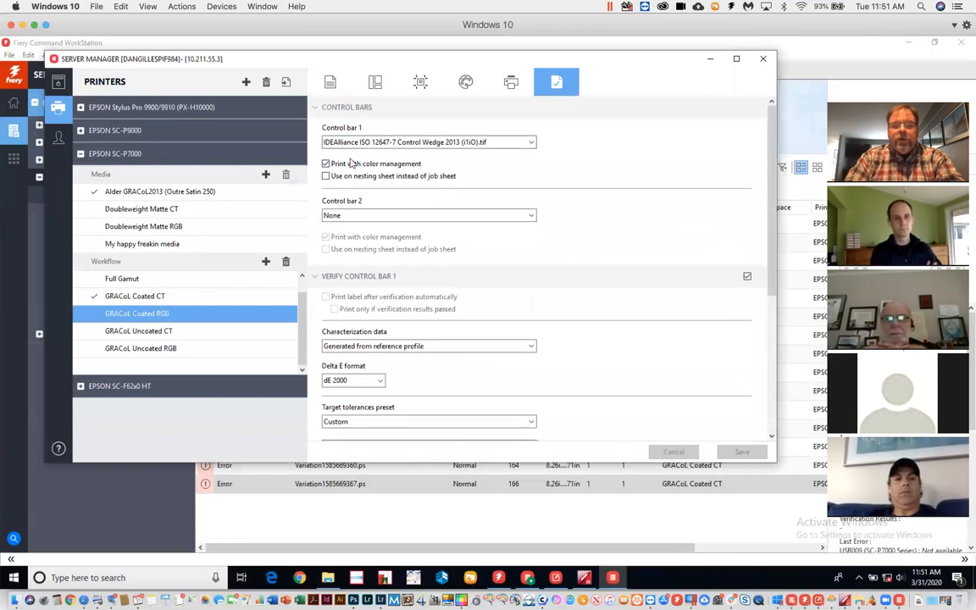
Step: Set control bar 1 of the GRACoL Coated RGB workflow to DynamicWedge
click(528, 142)
scroll(481, 322, up, 15)
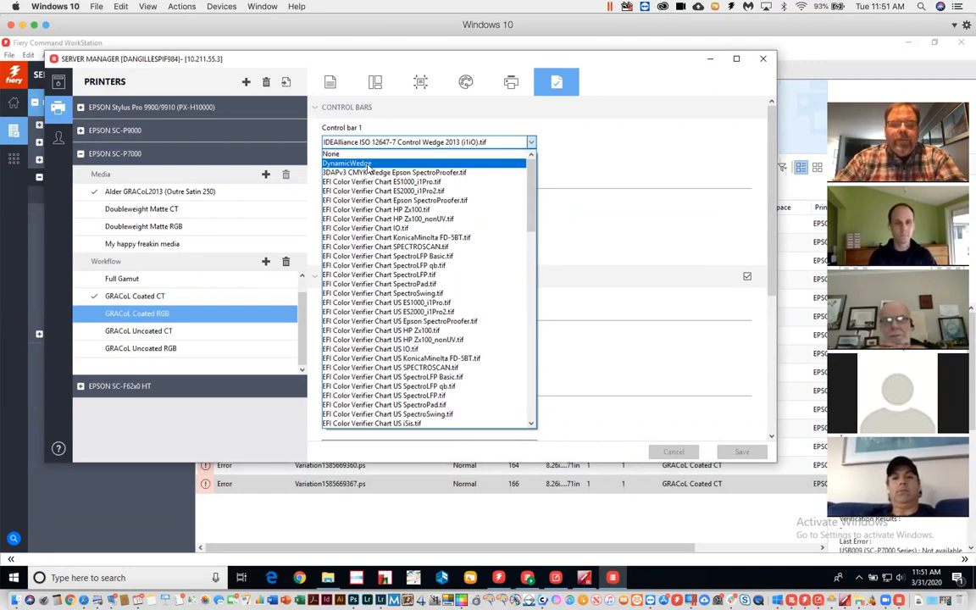
click(364, 163)
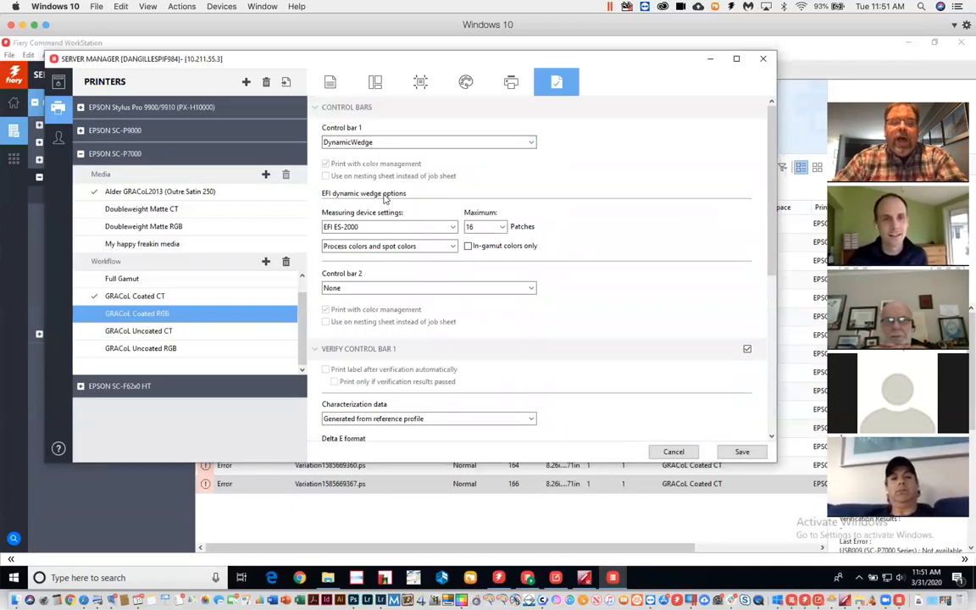
Step: Examine the dynamic wedge's measuring device and maximum patch choices, and close Server Manager without saving the control bar change
click(394, 227)
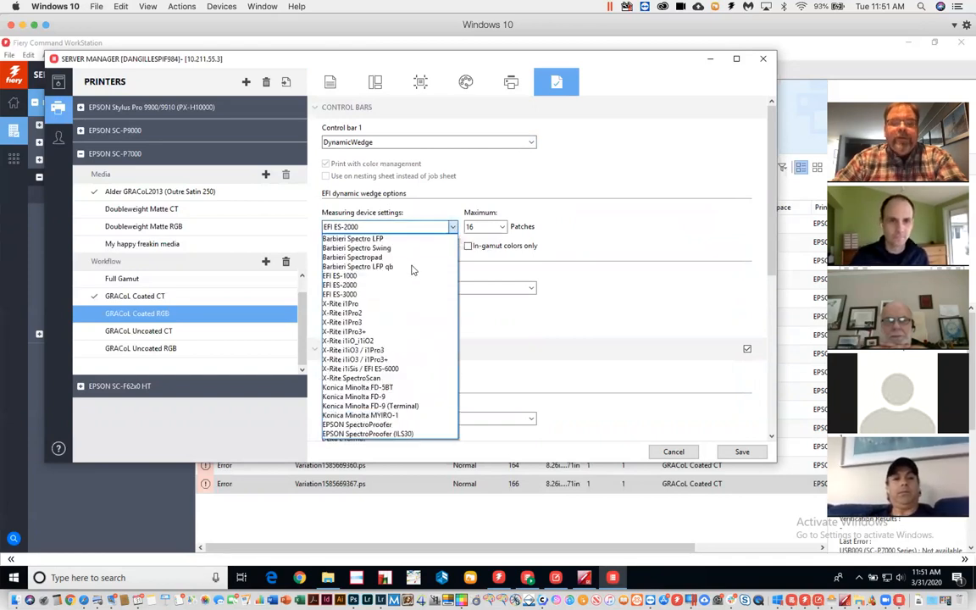
click(404, 449)
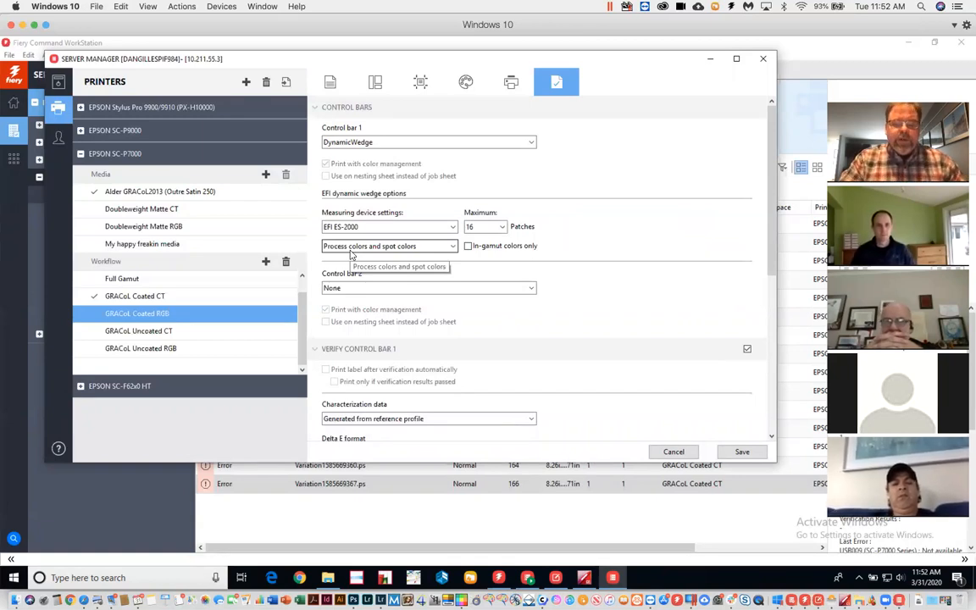
click(485, 227)
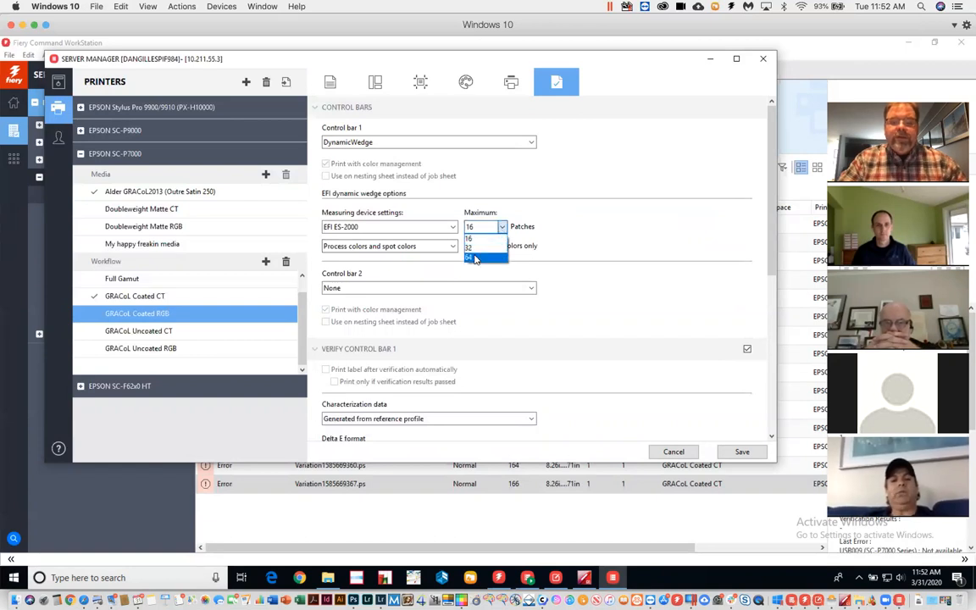
click(582, 228)
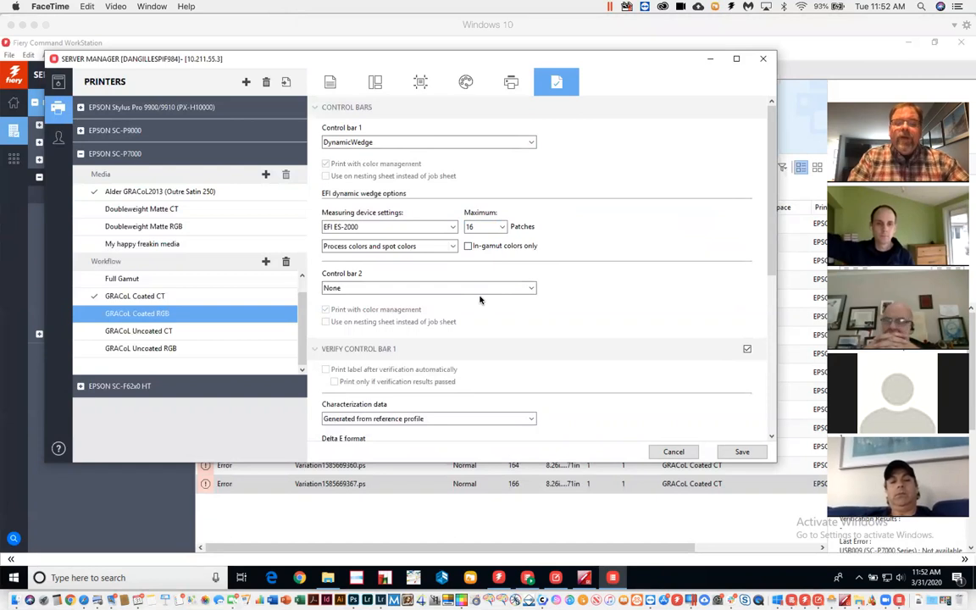
click(928, 54)
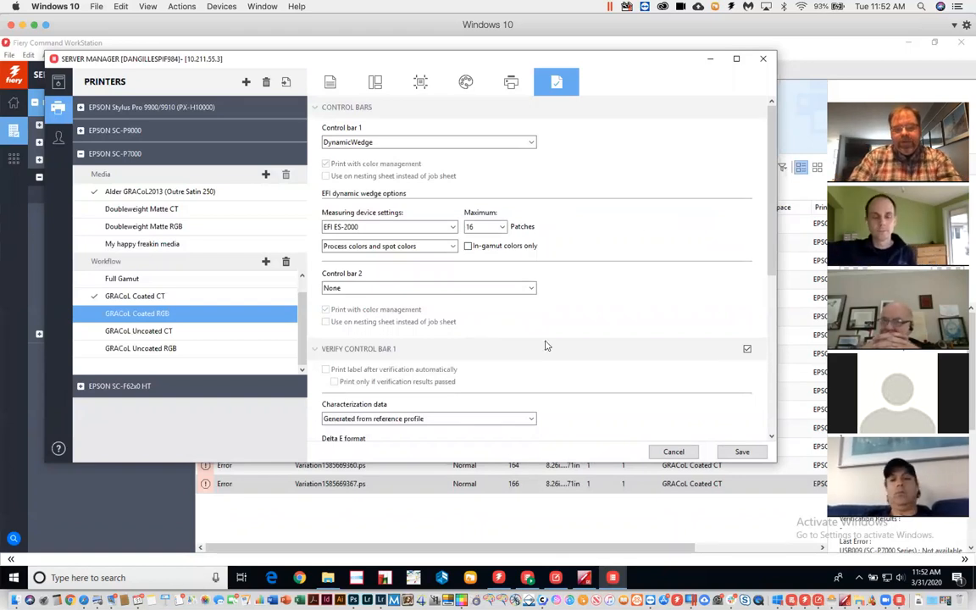
click(674, 452)
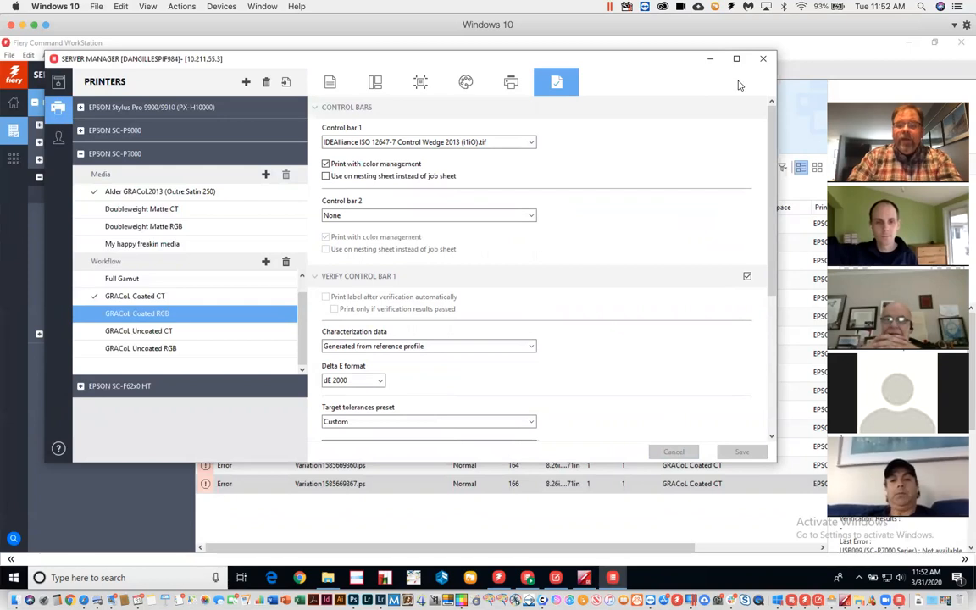
click(763, 59)
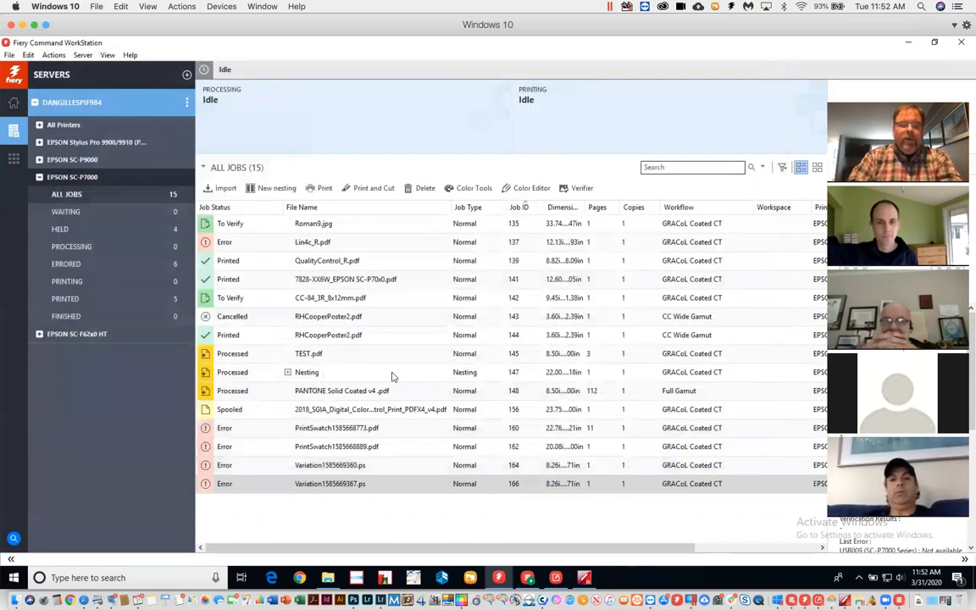
Step: Open 2018_SGIA_Digital_Color_Professional_Control_Print_PDFX4_v4.pdf in Job Editor, saving the changes to Variation1585669367.ps
click(320, 411)
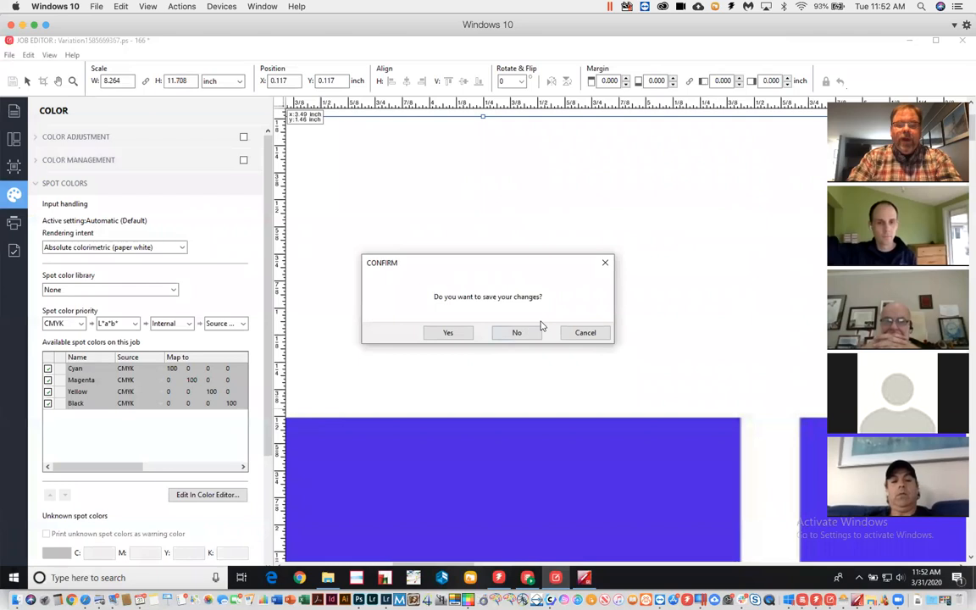
click(447, 333)
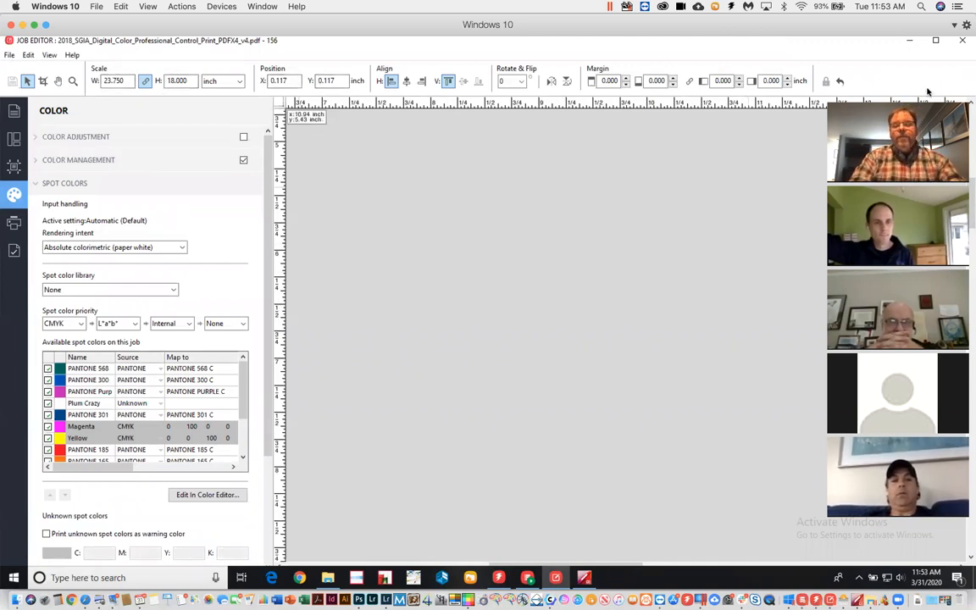
Step: Close and reopen the 2018_SGIA_Digital_Color_Professional_Control_Print_PDFX4_v4.pdf job in Job Editor with its full width in view
click(961, 43)
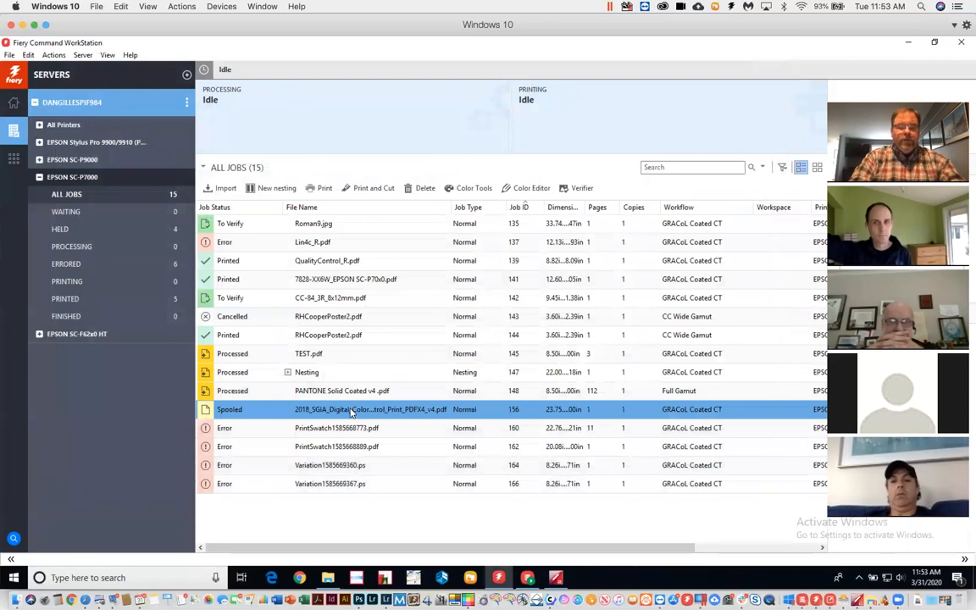
double_click(351, 411)
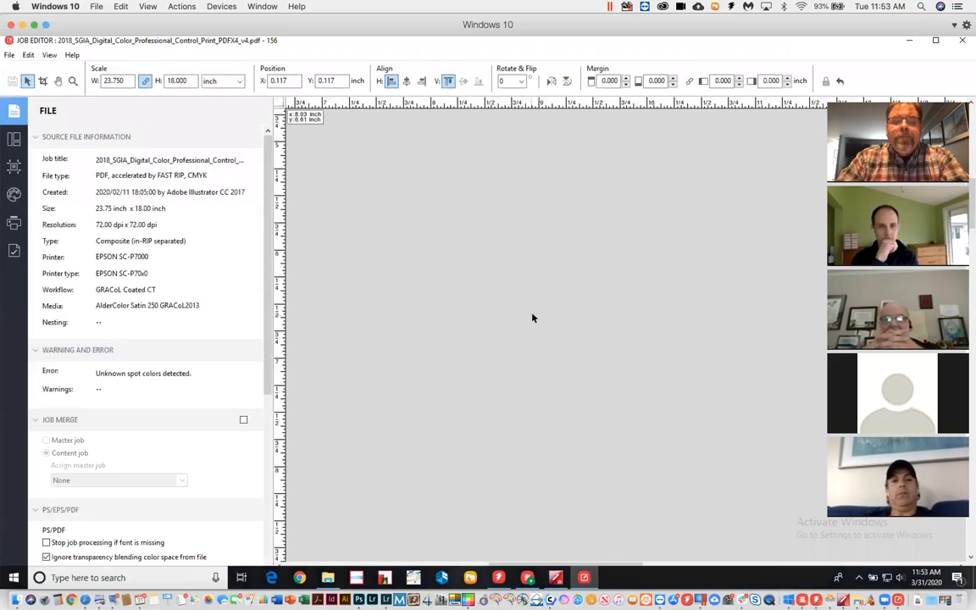
click(73, 81)
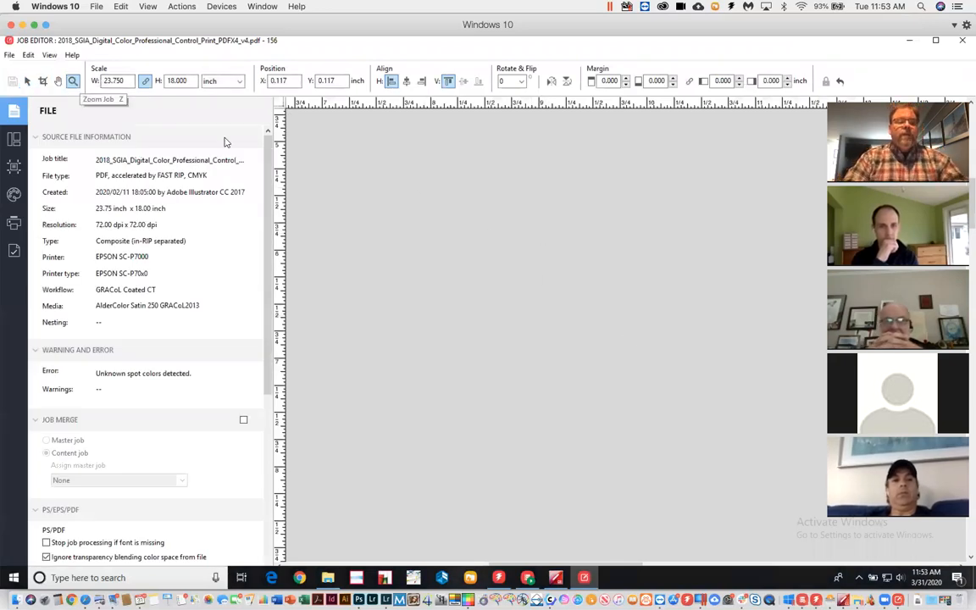
alt+click(596, 297)
alt+click(597, 297)
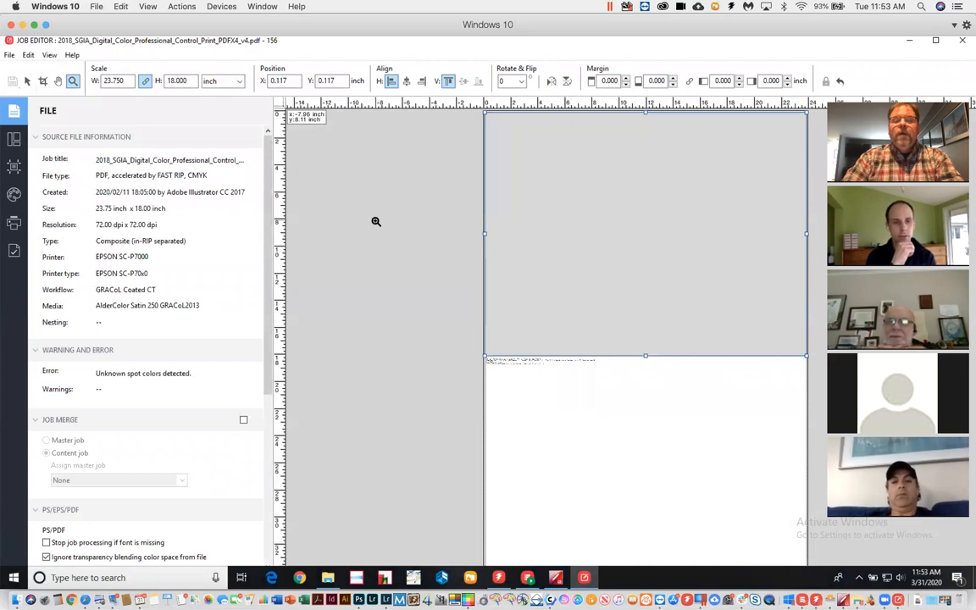
Step: Set the source of the job's unknown spot color Plum Crazy to PANTONE
click(15, 196)
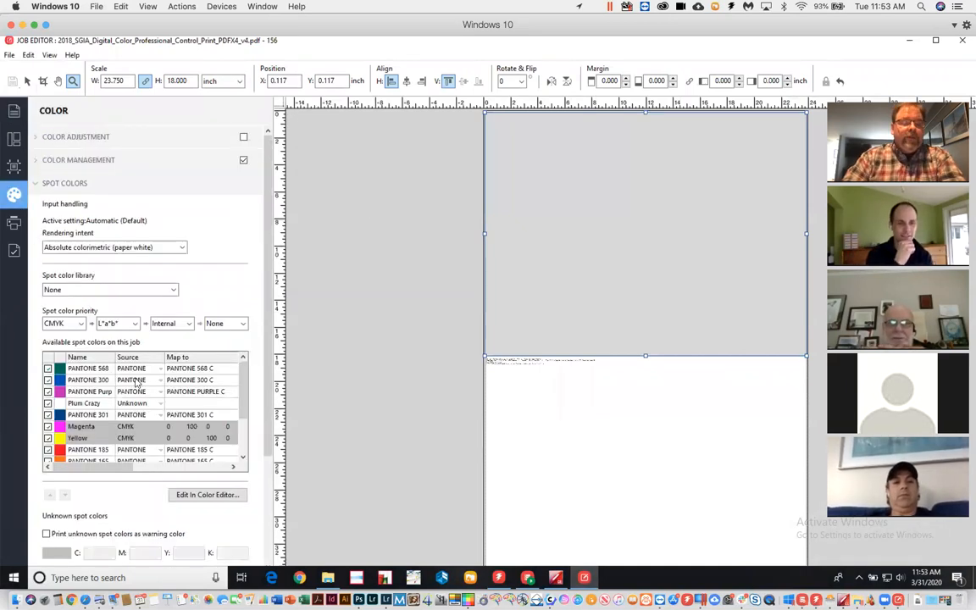
click(157, 406)
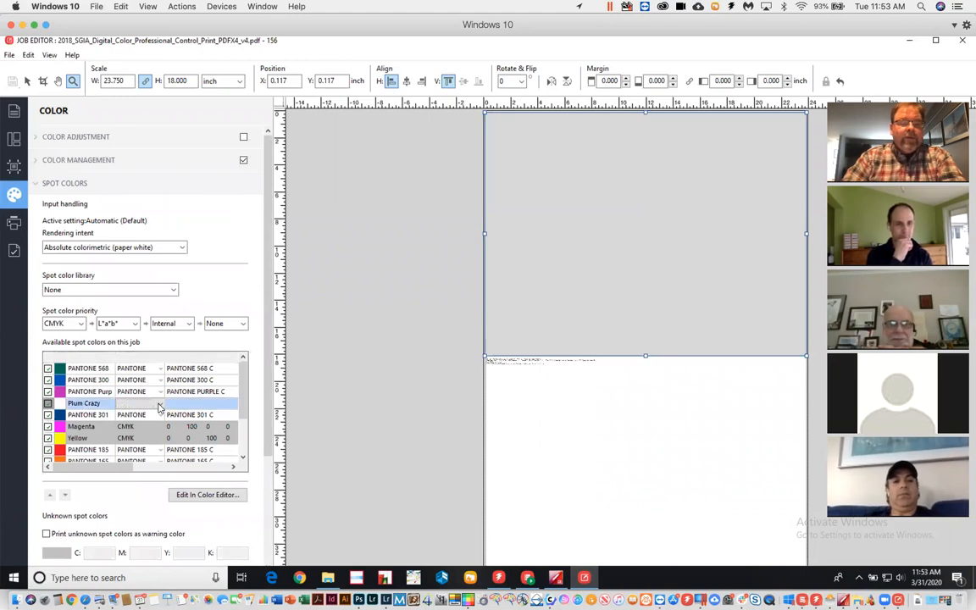
click(158, 405)
click(140, 484)
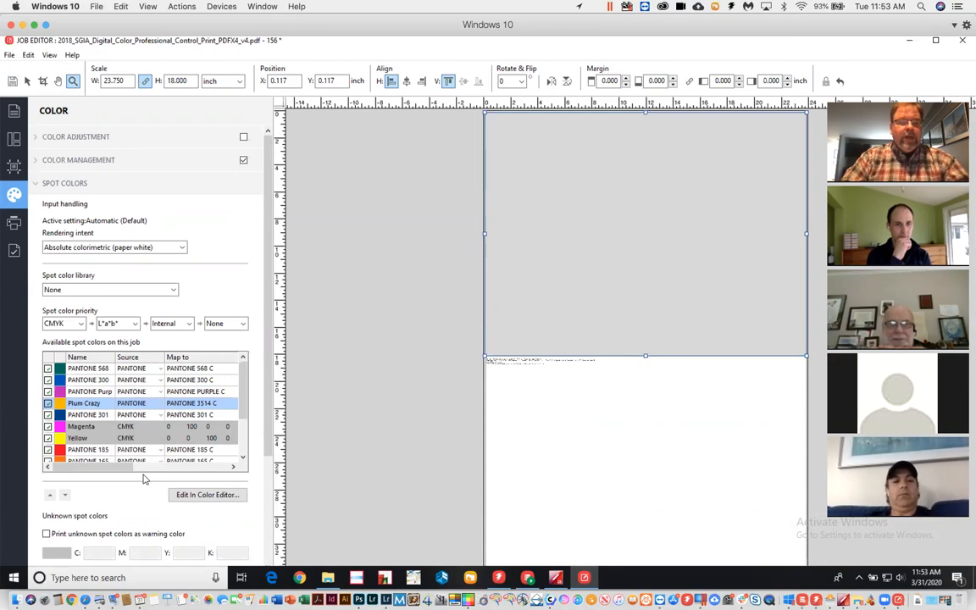
Step: Map the Plum Crazy spot color to PANTONE 269 C and save the job
click(193, 403)
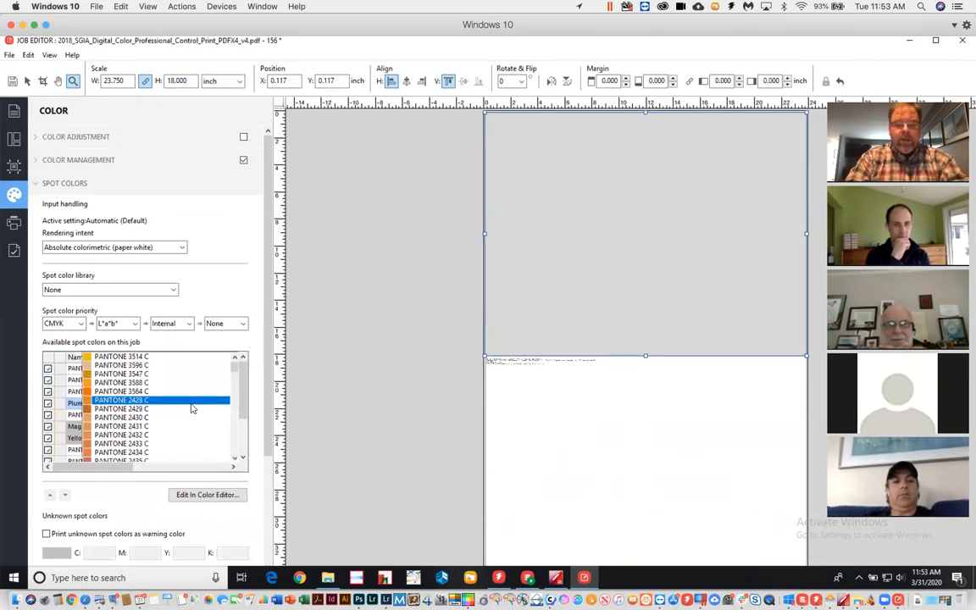
scroll(193, 408, down, 5)
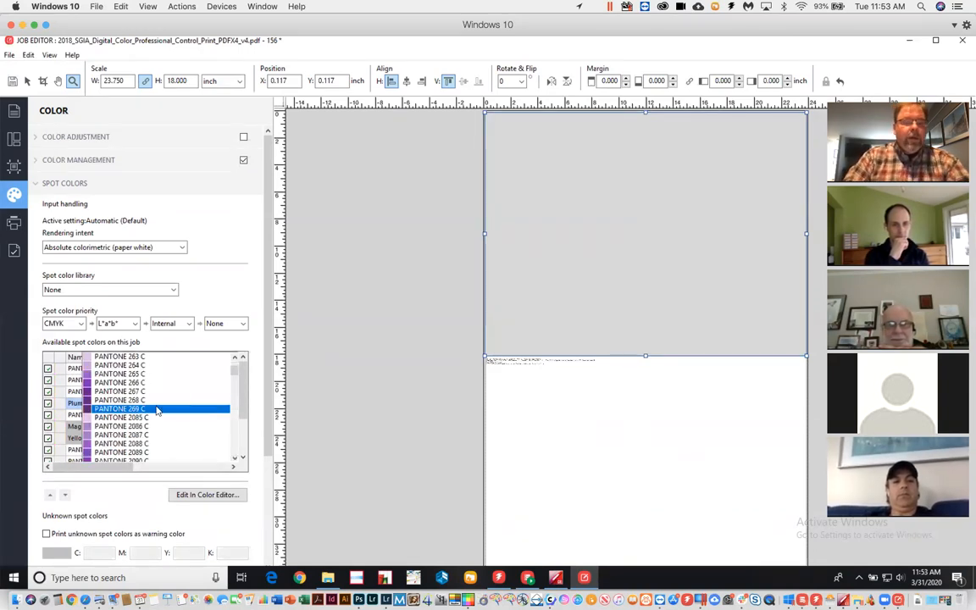
click(128, 412)
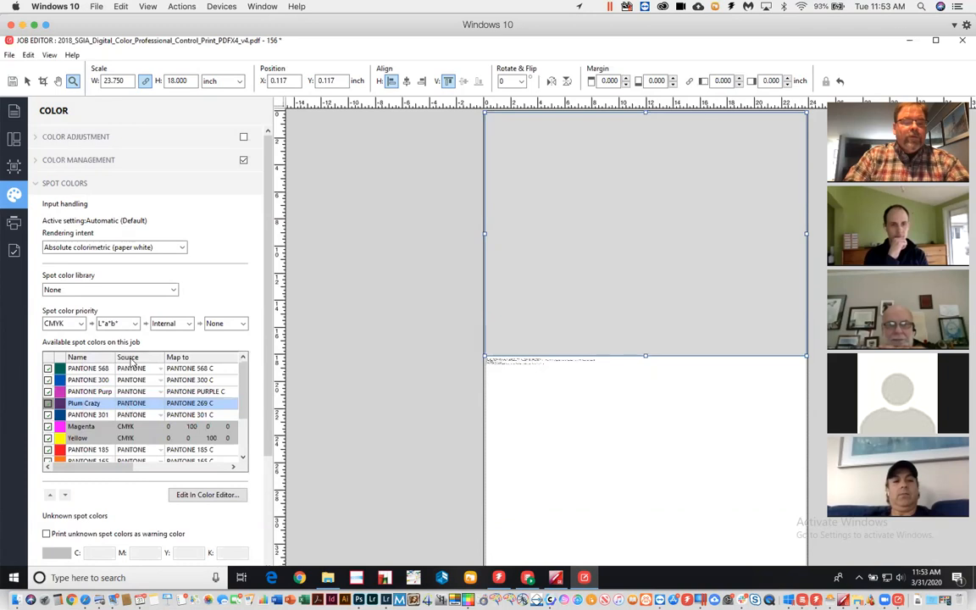
click(9, 55)
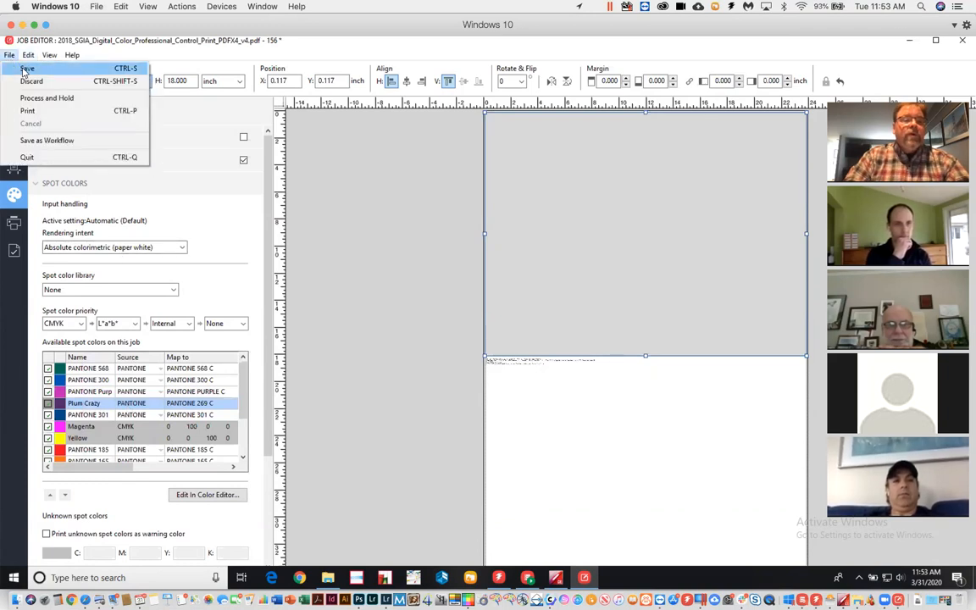
click(24, 70)
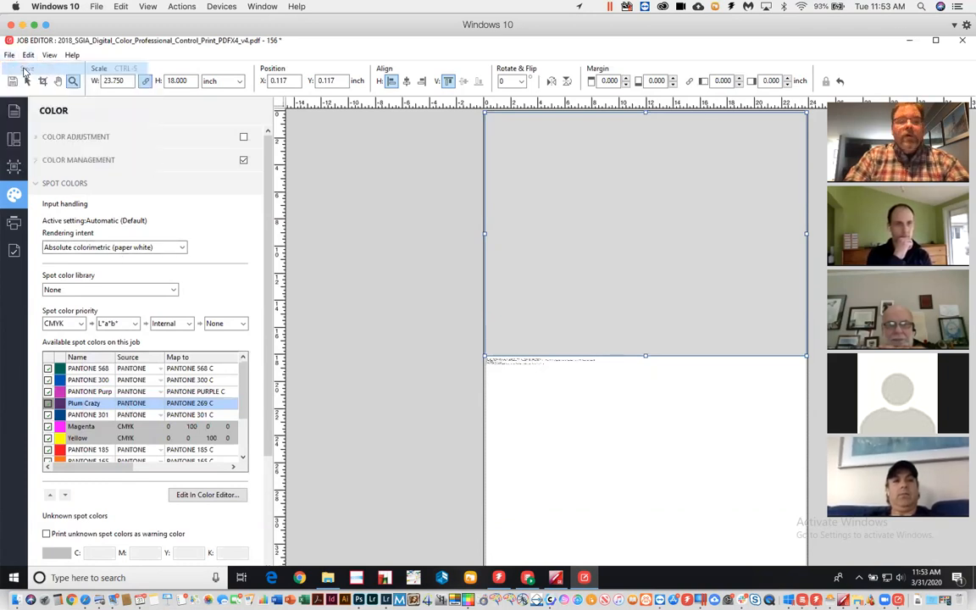
Step: Set the job's verification control bar 1 to DynamicWedge and save the job
click(16, 254)
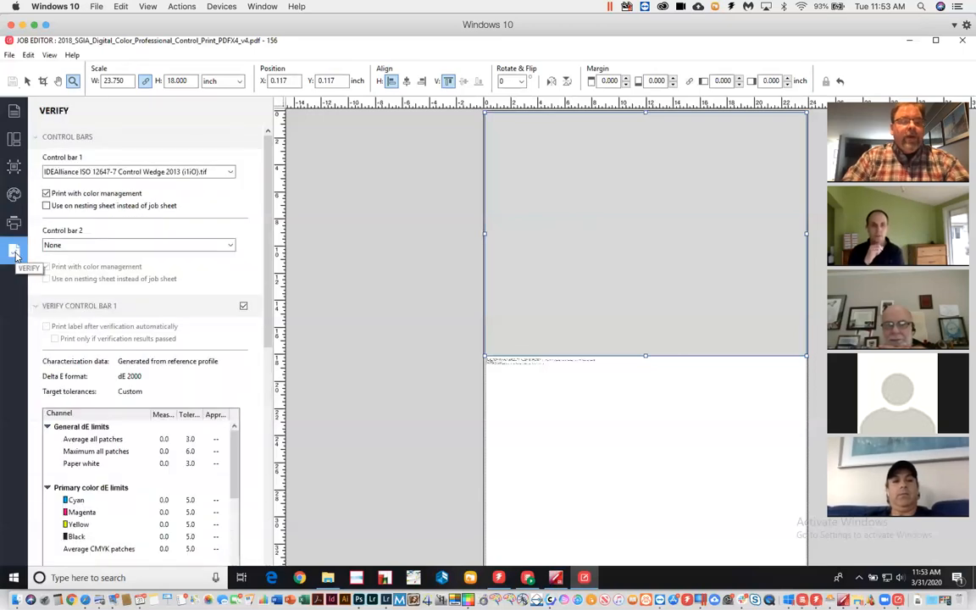
click(230, 173)
scroll(82, 182, up, 5)
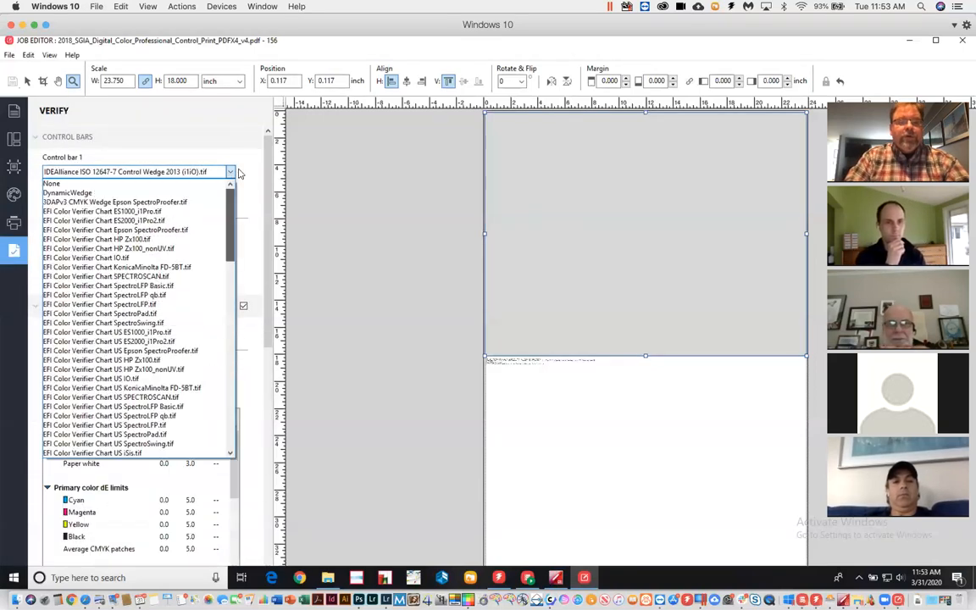
click(64, 193)
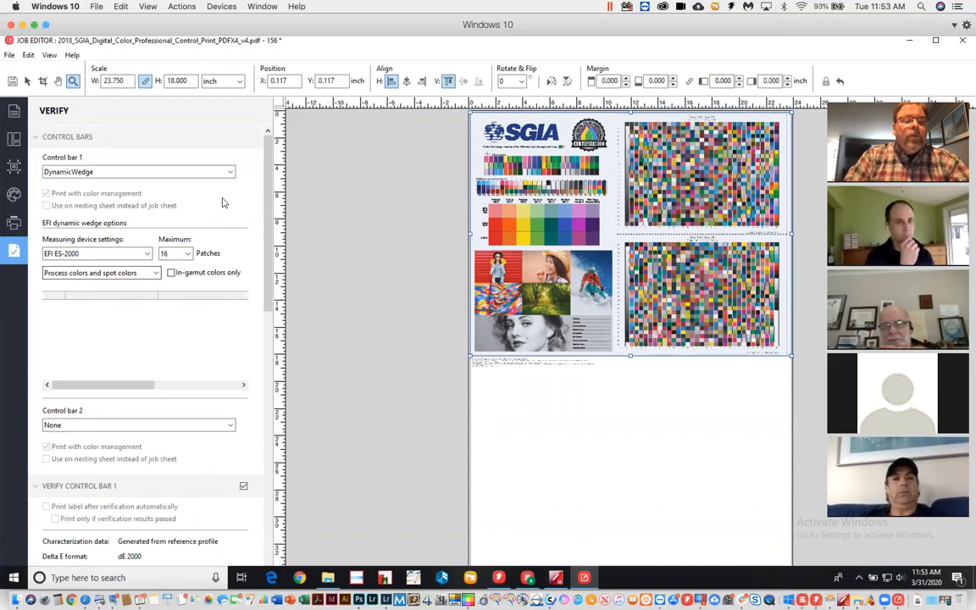
scroll(268, 258, down, 1)
scroll(267, 257, down, 3)
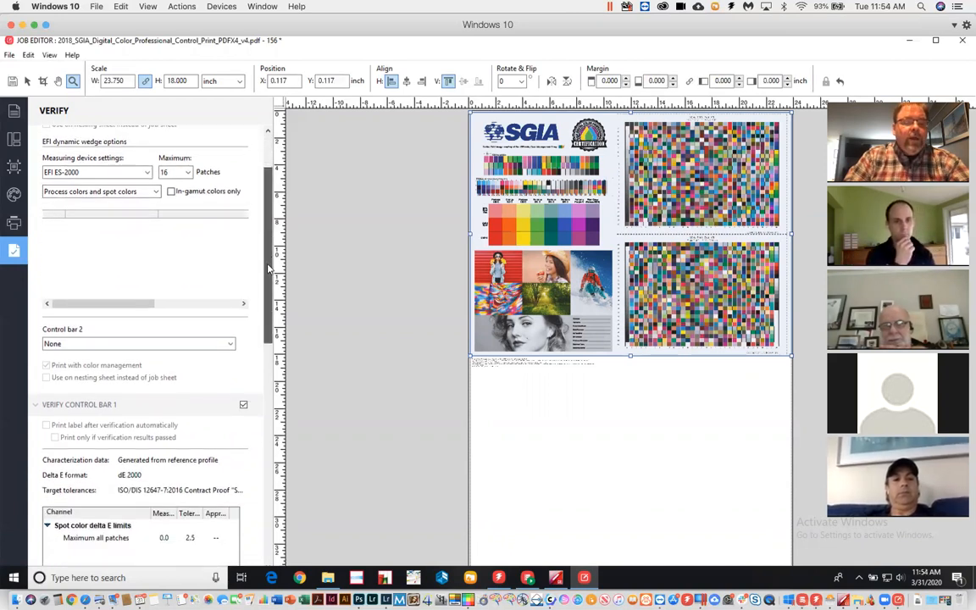
scroll(268, 270, up, 4)
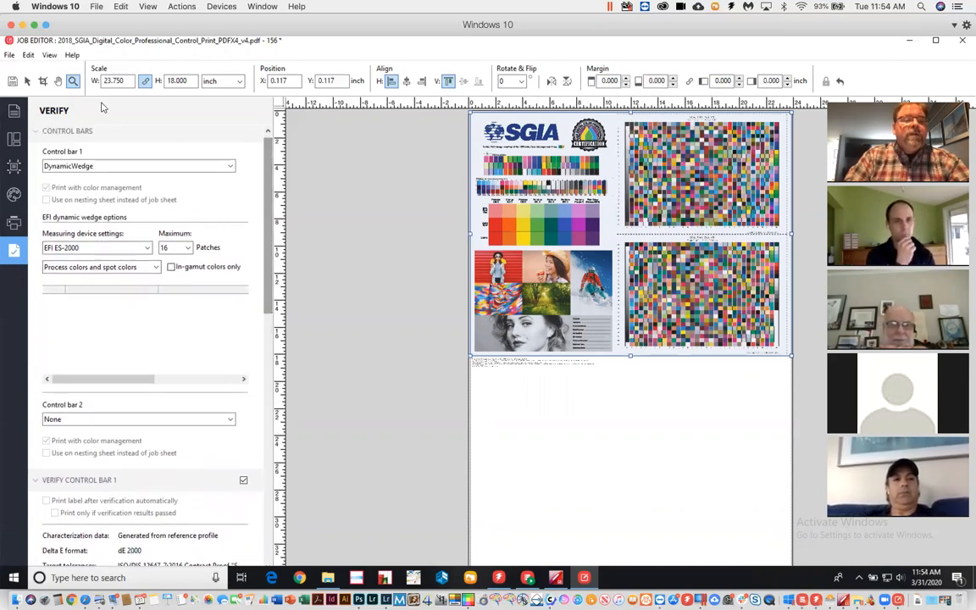
click(10, 57)
click(22, 68)
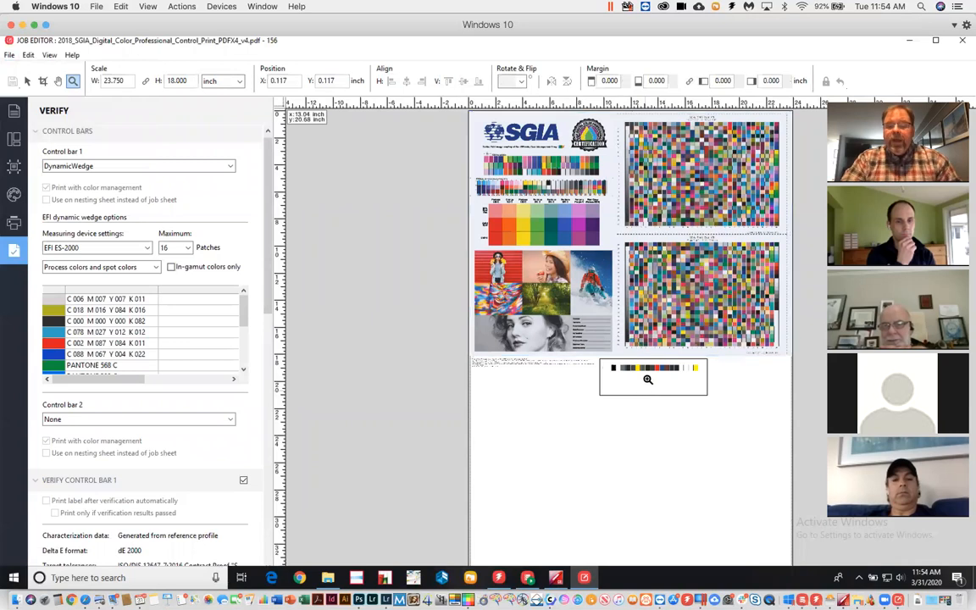
Step: Examine the dynamic wedge's patches up close, its process and spot color list, and the verification limits for control bar 1
click(648, 379)
click(708, 339)
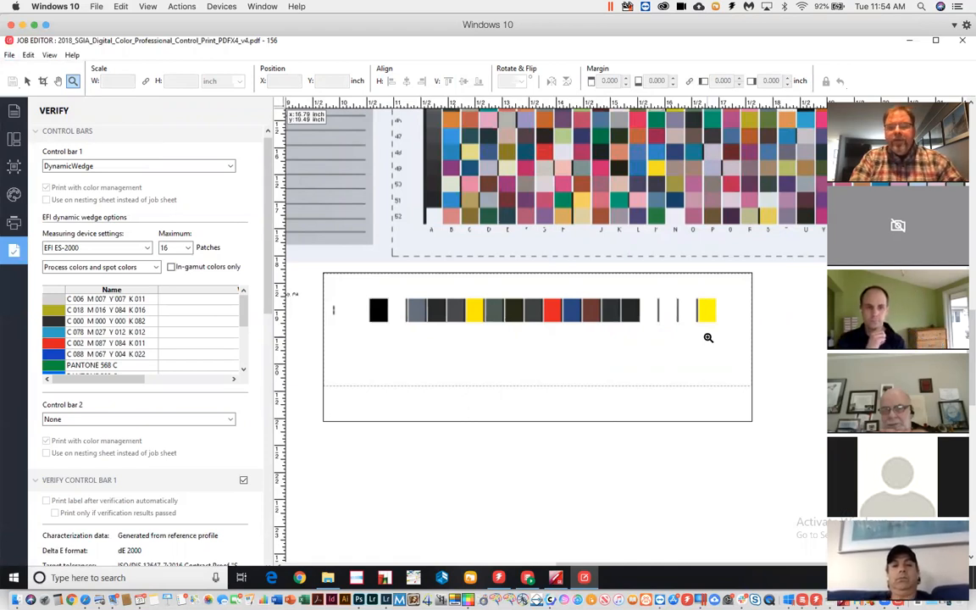
drag(241, 315, 243, 357)
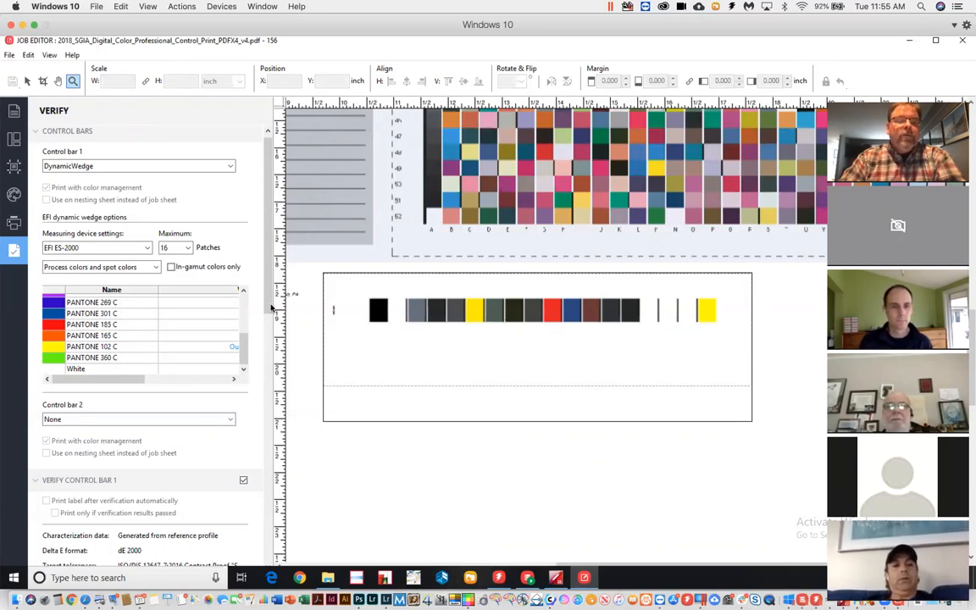
drag(269, 289, 278, 326)
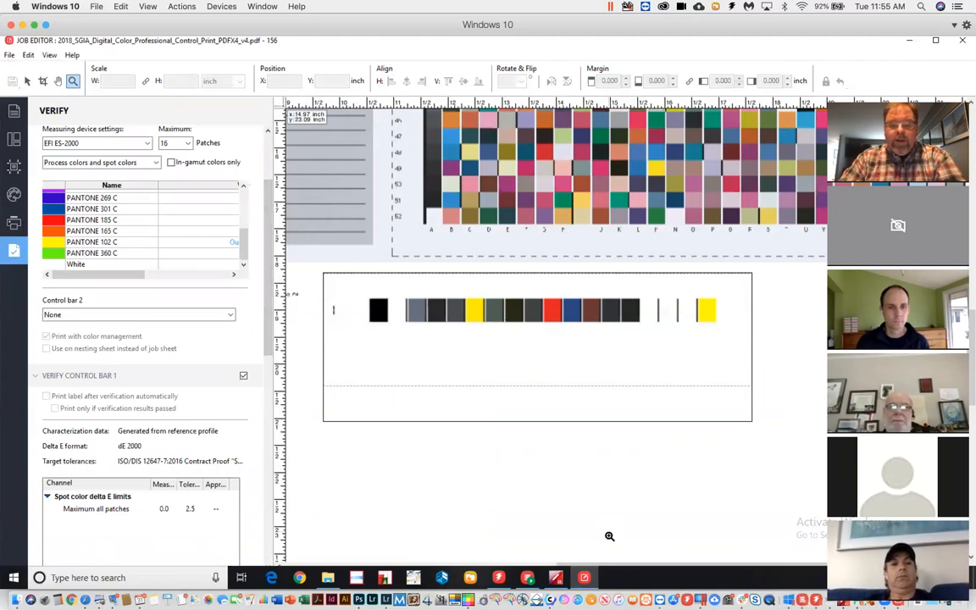
Step: Switch to Color Editor and select all the colors in the My Custom Spot Colors group
click(556, 577)
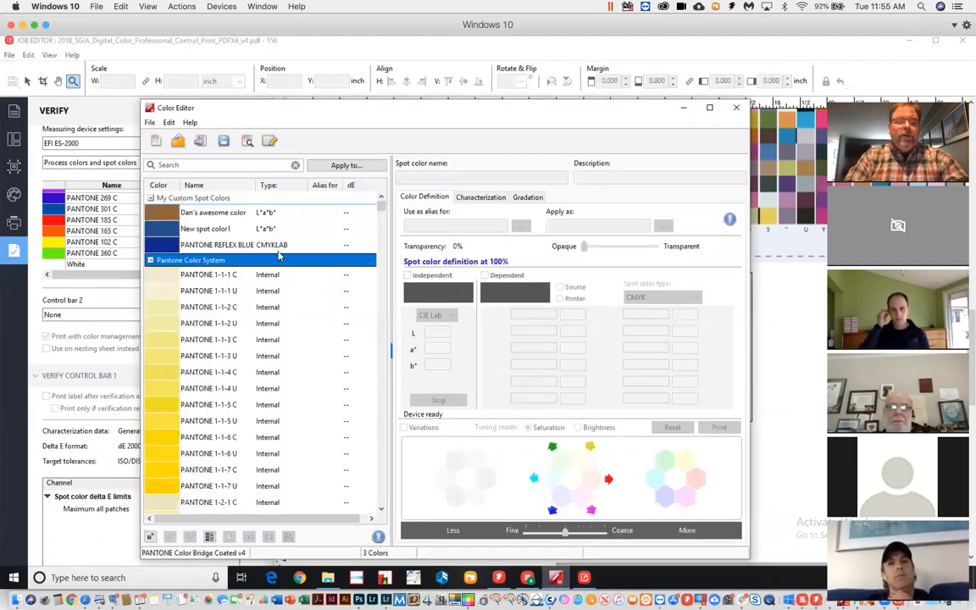
click(199, 212)
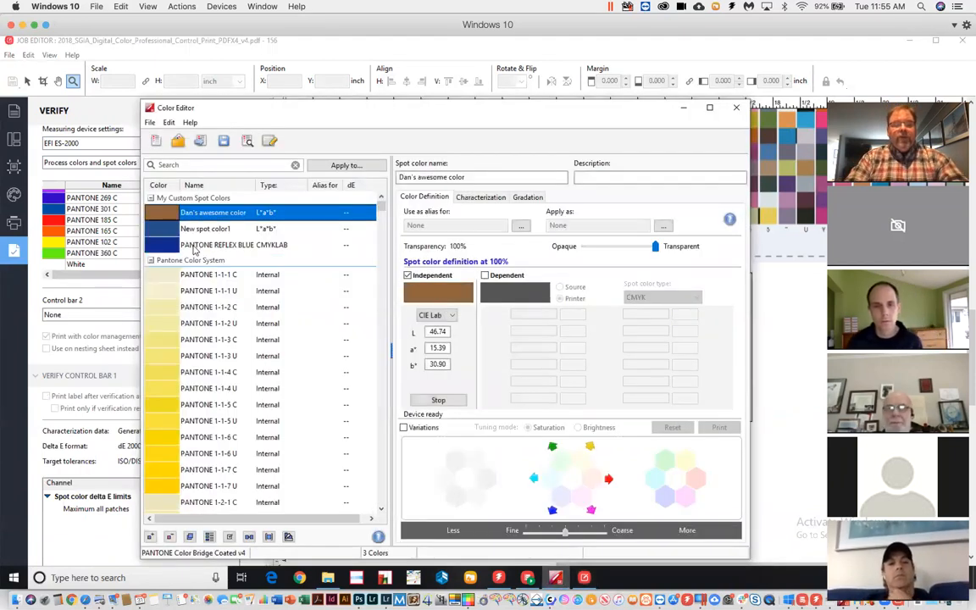
shift+click(194, 245)
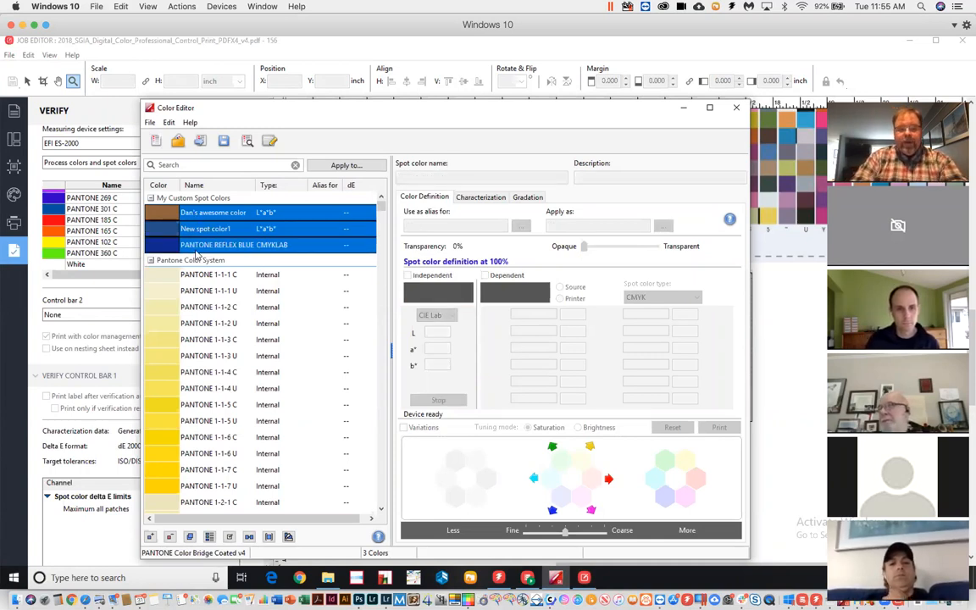
click(202, 326)
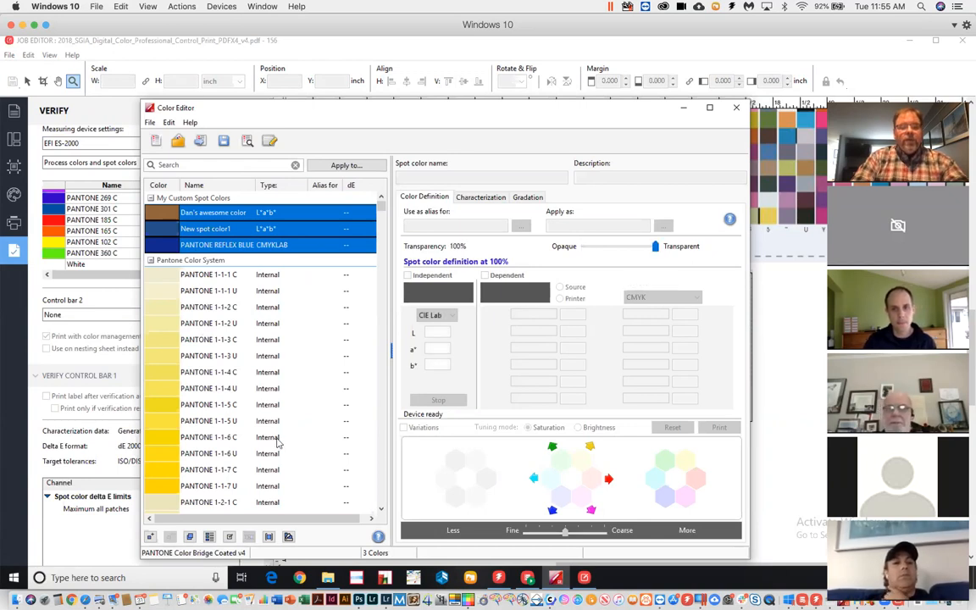
click(202, 213)
shift+click(198, 245)
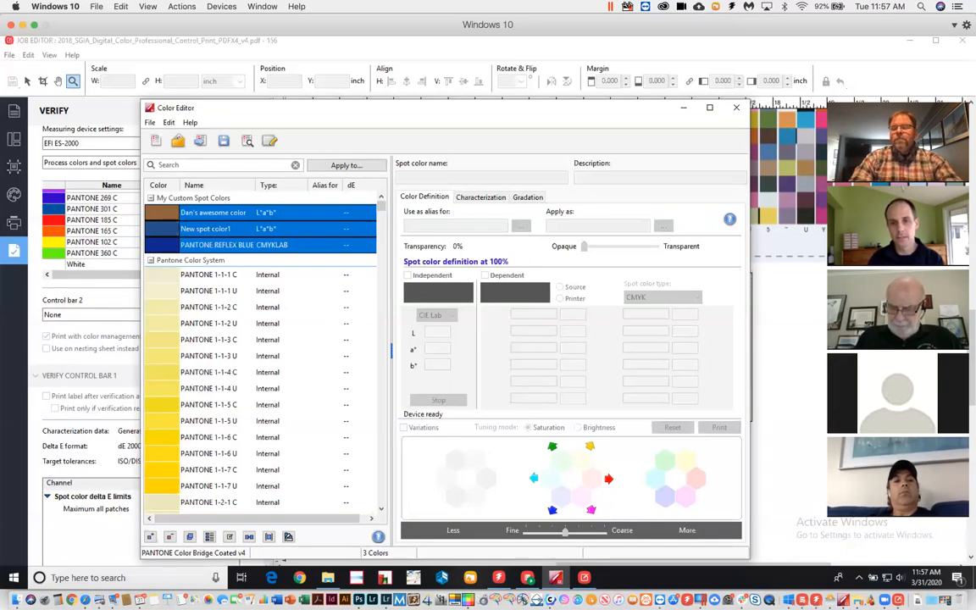
Step: Move the meeting's video strip higher and dismiss the Windows activation dialog
drag(894, 97, 891, 61)
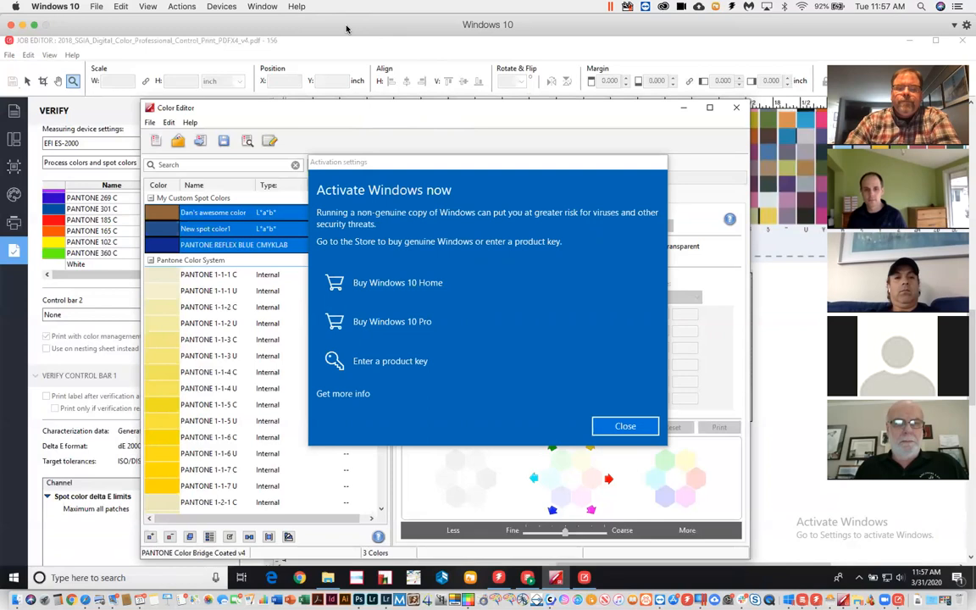
click(626, 428)
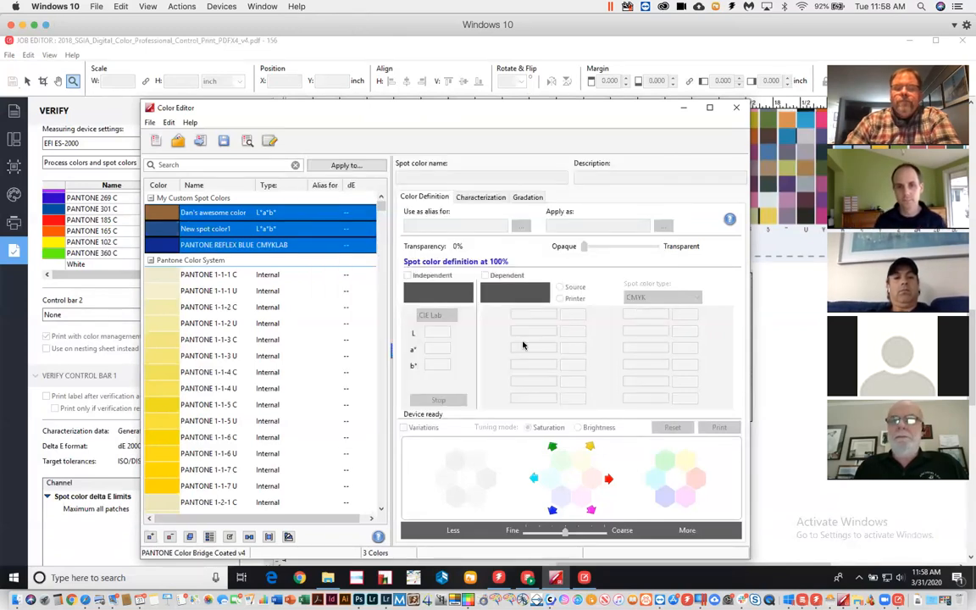